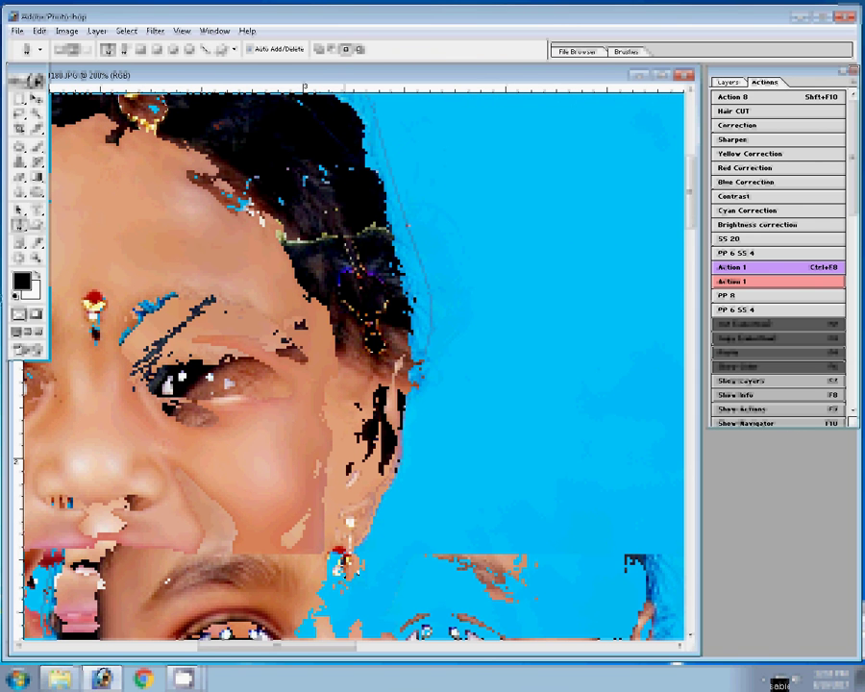
Convert the traced path around the girl into a selection and copy her onto a new layer
right_click(341, 397)
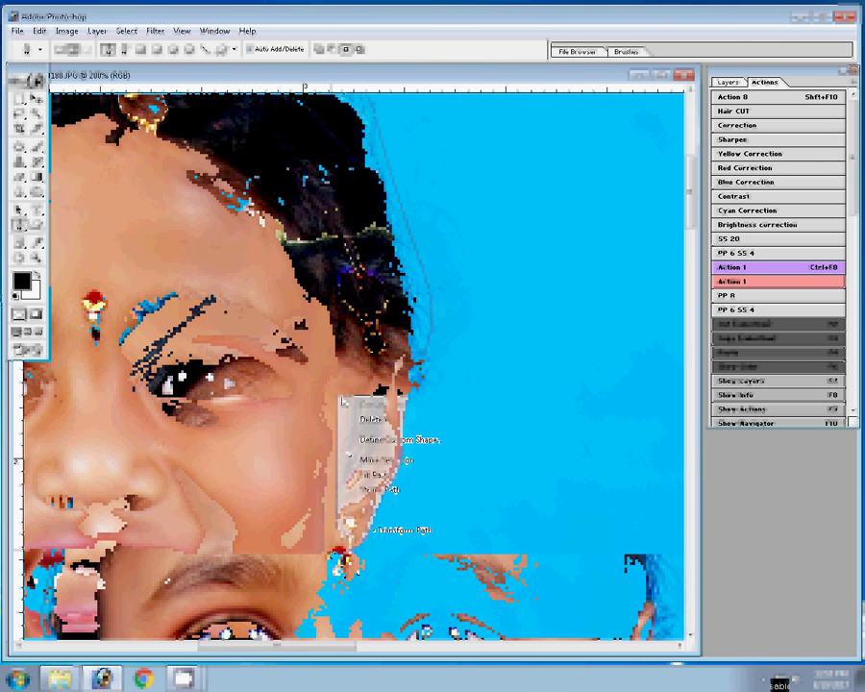
left_click(380, 461)
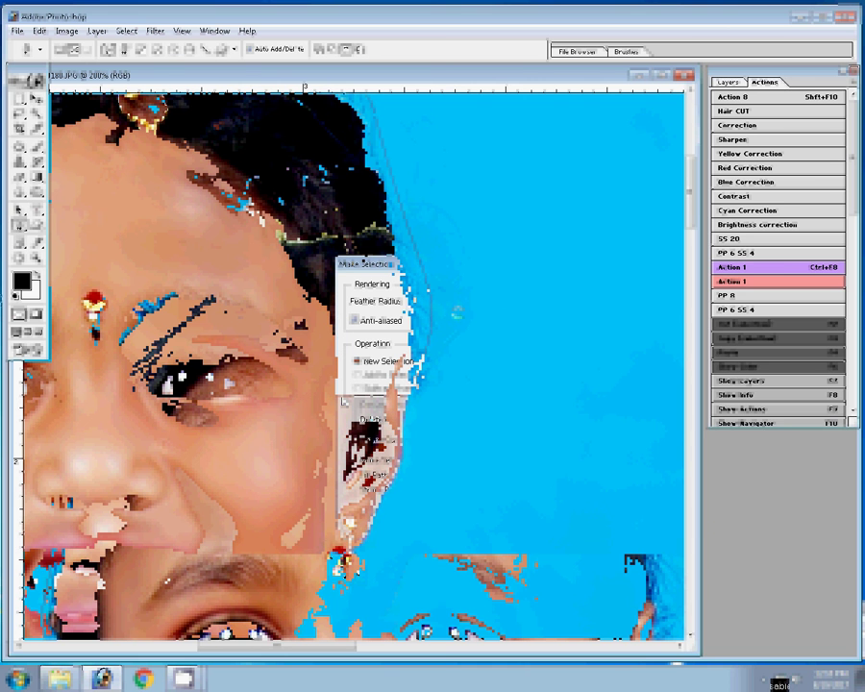
left_click(727, 82)
right_click(778, 132)
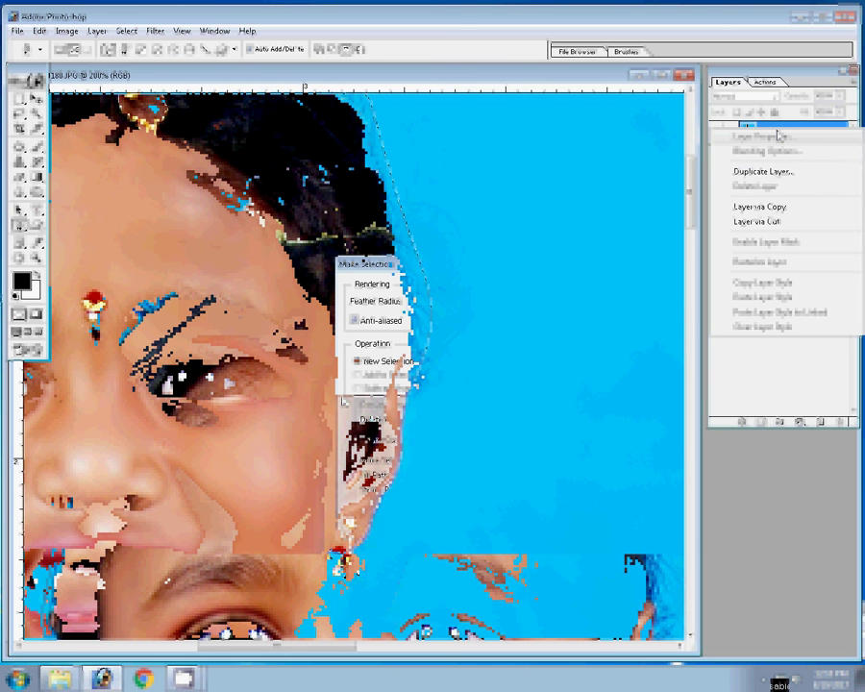
key("Escape")
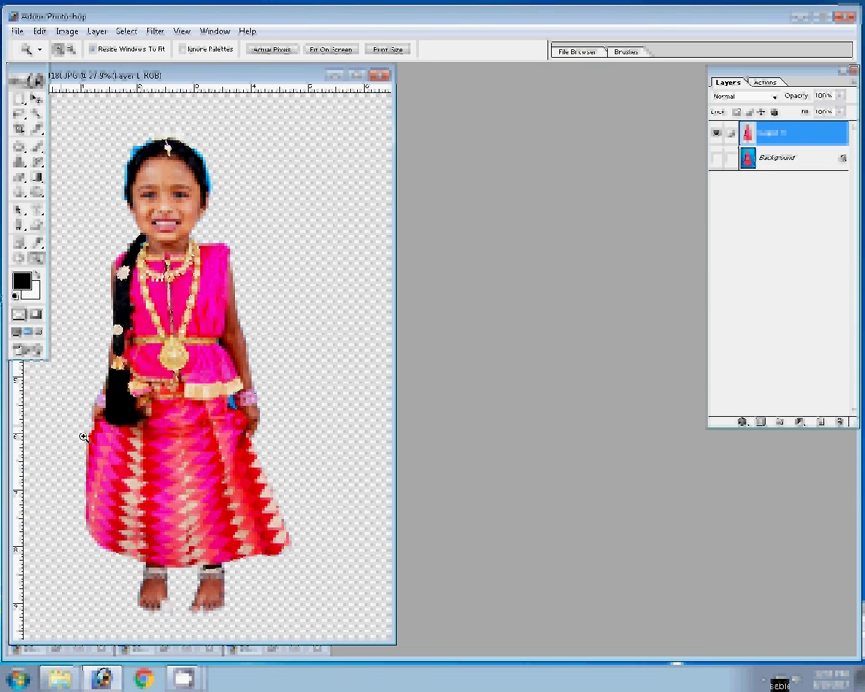
Zoom in on the girl's wrist to check the cut-out edges, zoom back out, and bring up the Open dialog
left_click_drag(229, 373, 296, 419)
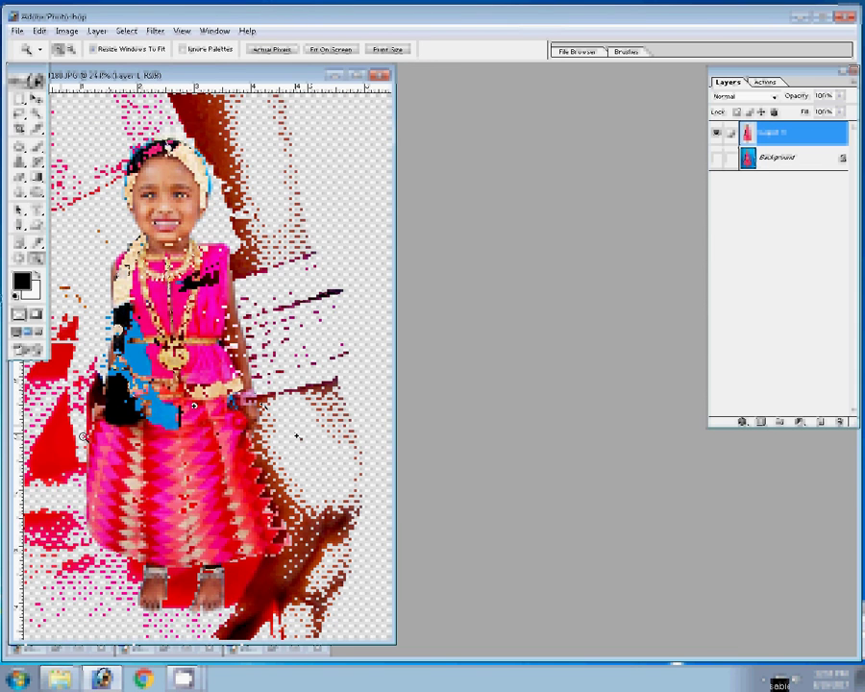
key("w")
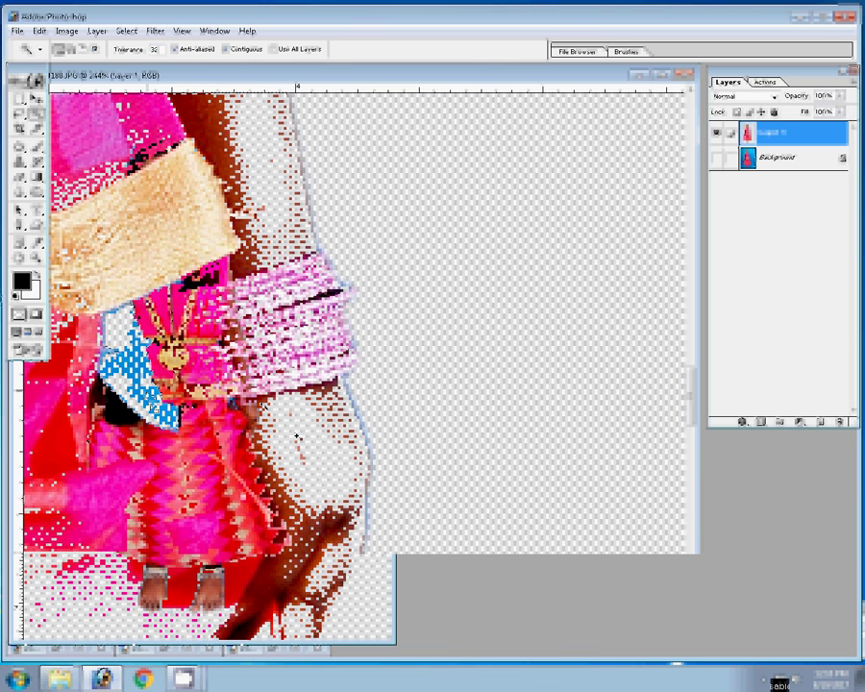
key("z")
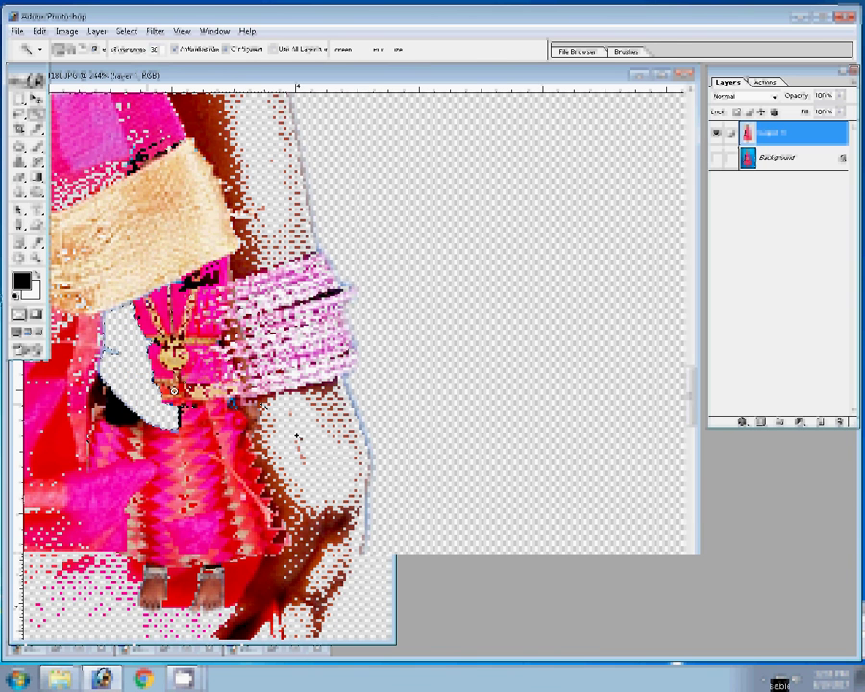
right_click(189, 385)
left_click(213, 387)
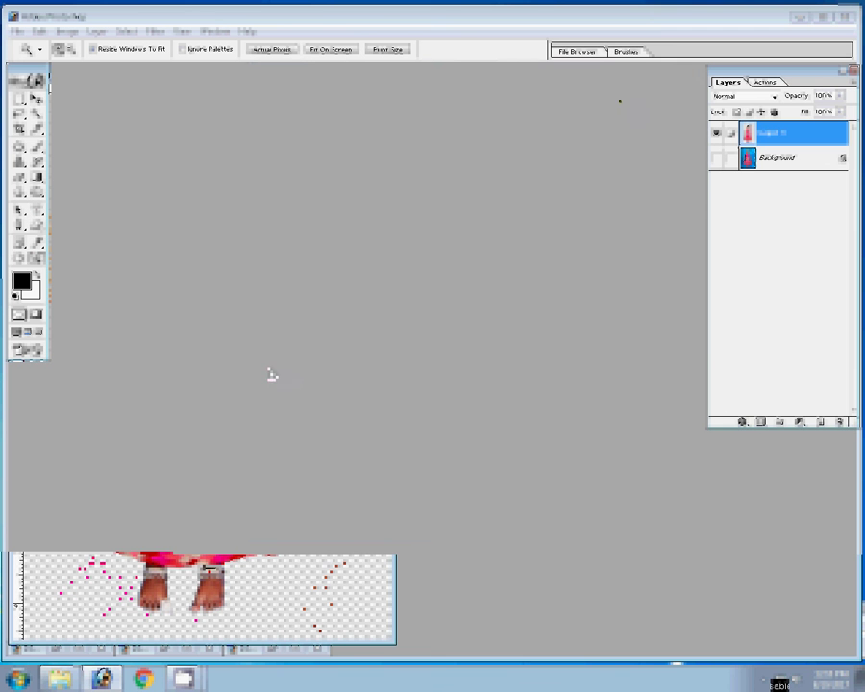
double_click(271, 375)
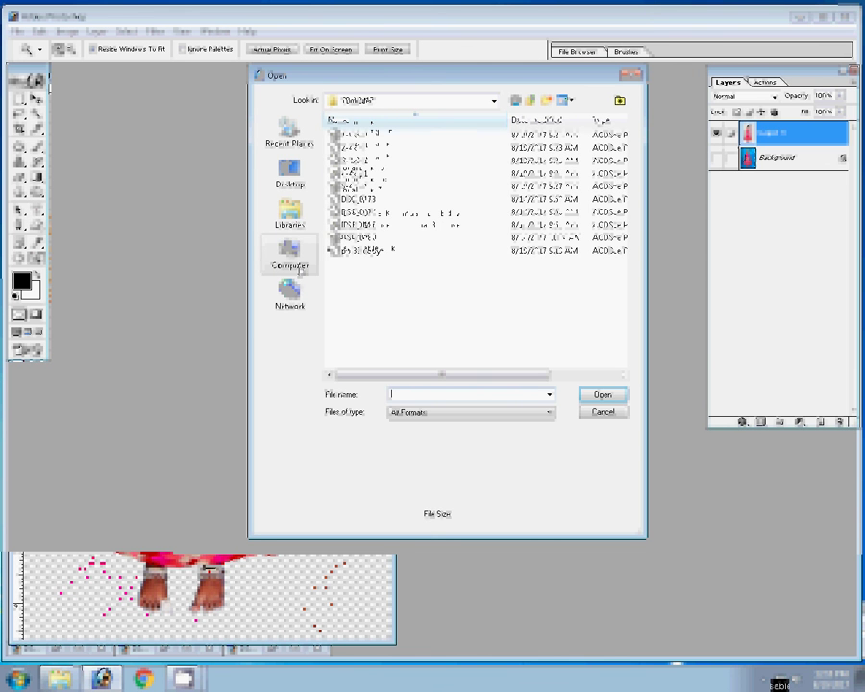
Browse to the rrr folder on drive D
left_click(298, 270)
double_click(394, 134)
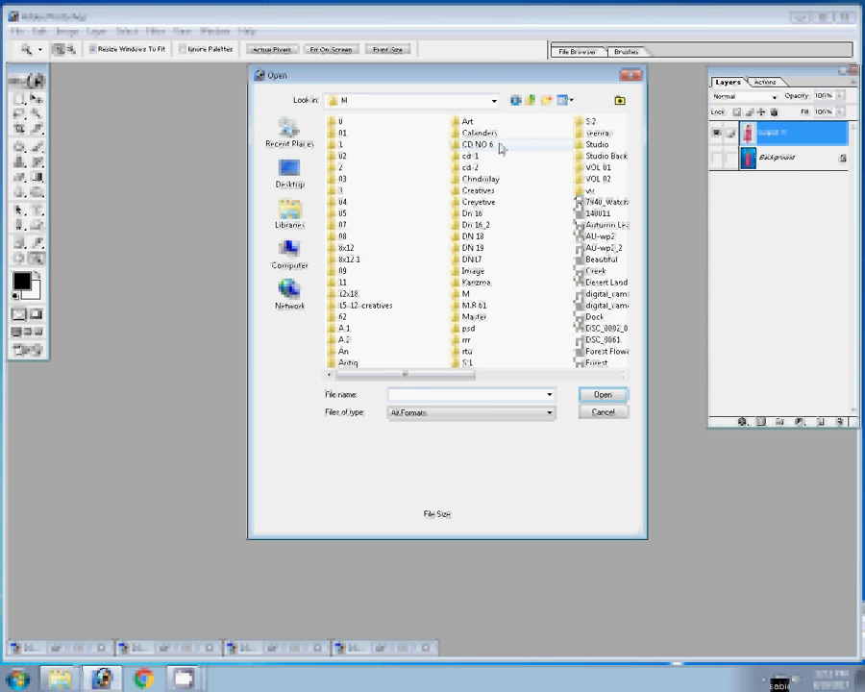
left_click(467, 342)
left_click(606, 396)
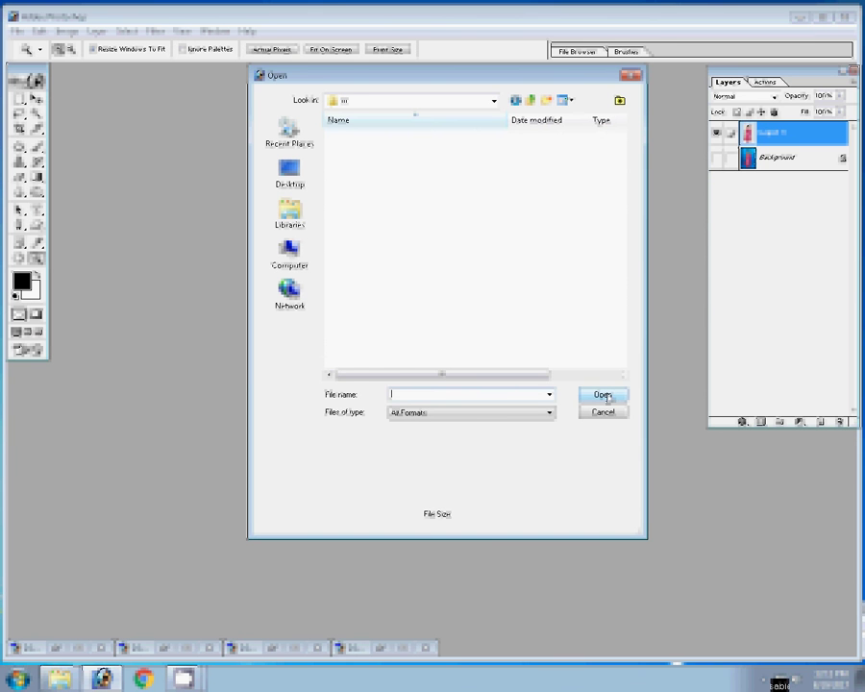
Show the files as Large icons and open file 015
left_click(569, 100)
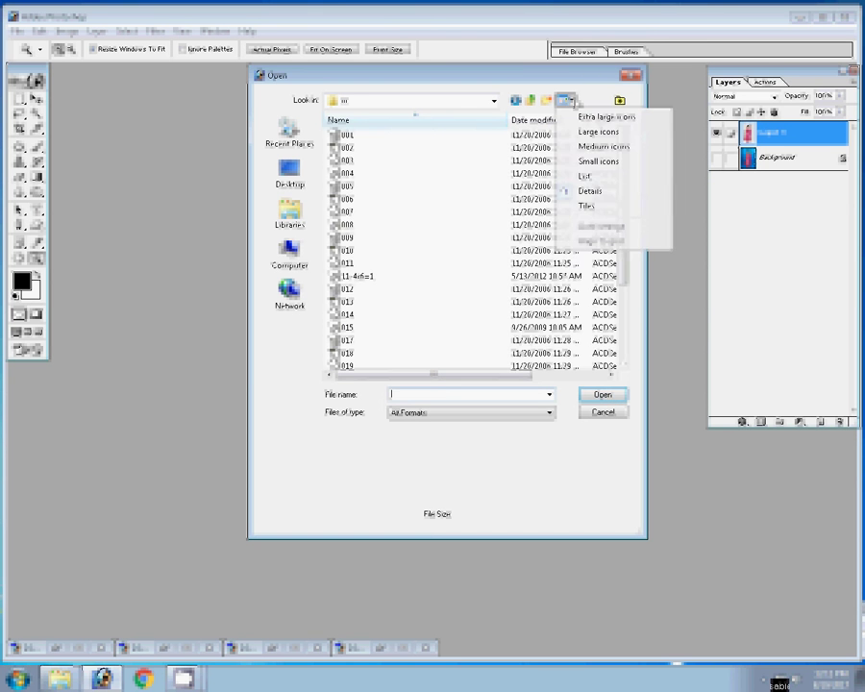
left_click(597, 132)
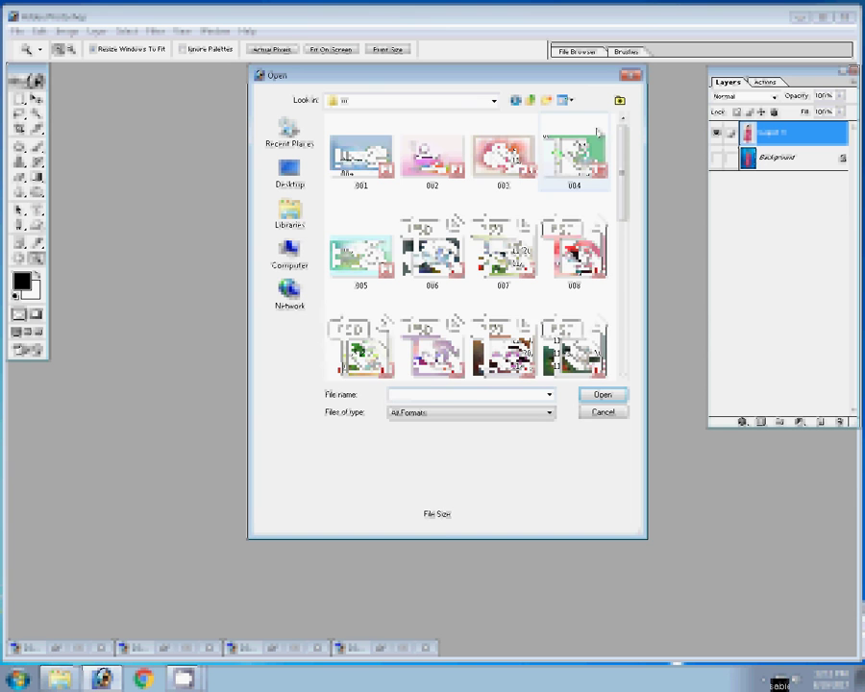
left_click_drag(624, 183, 625, 204)
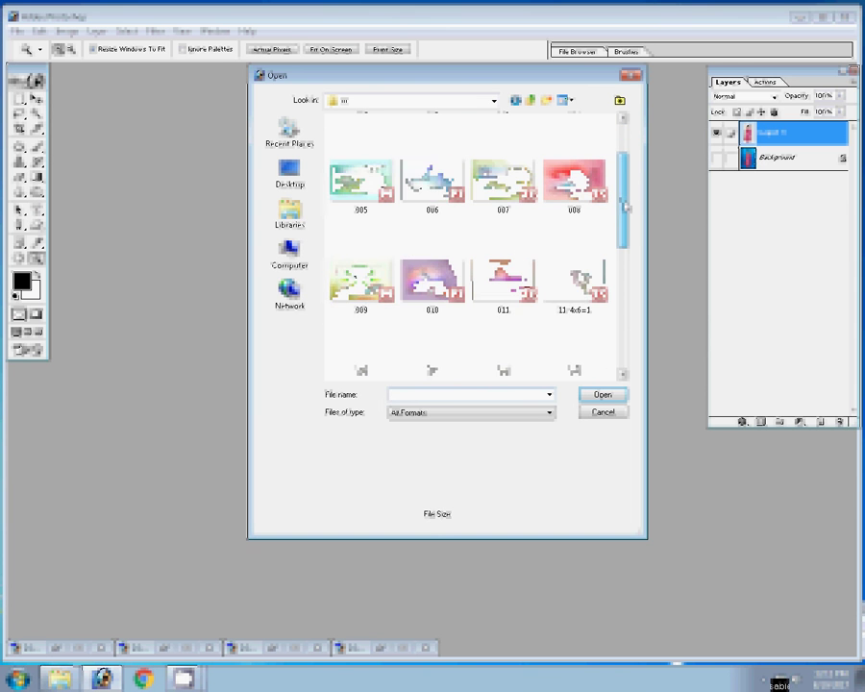
left_click(574, 281)
scroll(605, 380, "down", 1)
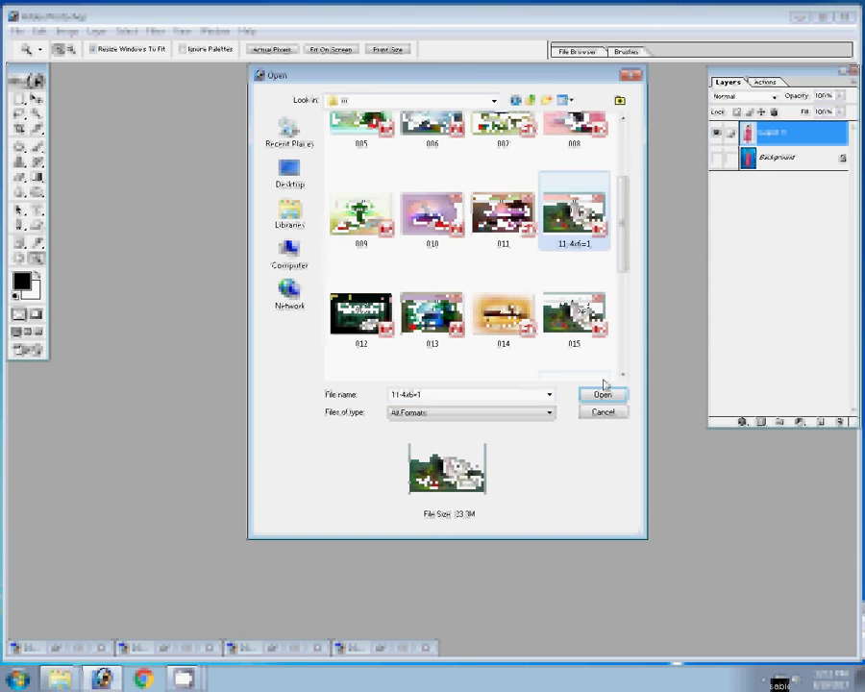
key("Down")
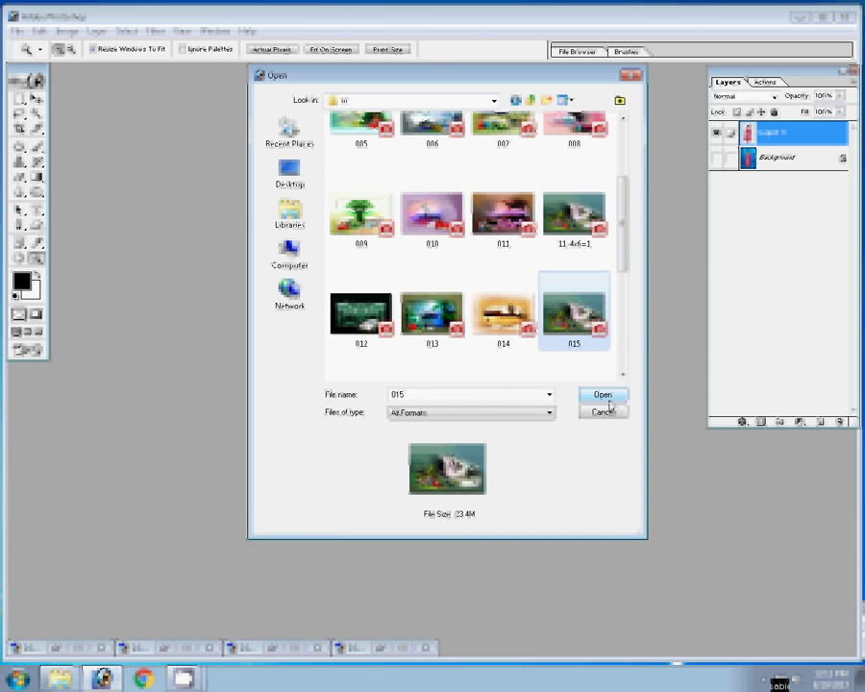
left_click(607, 399)
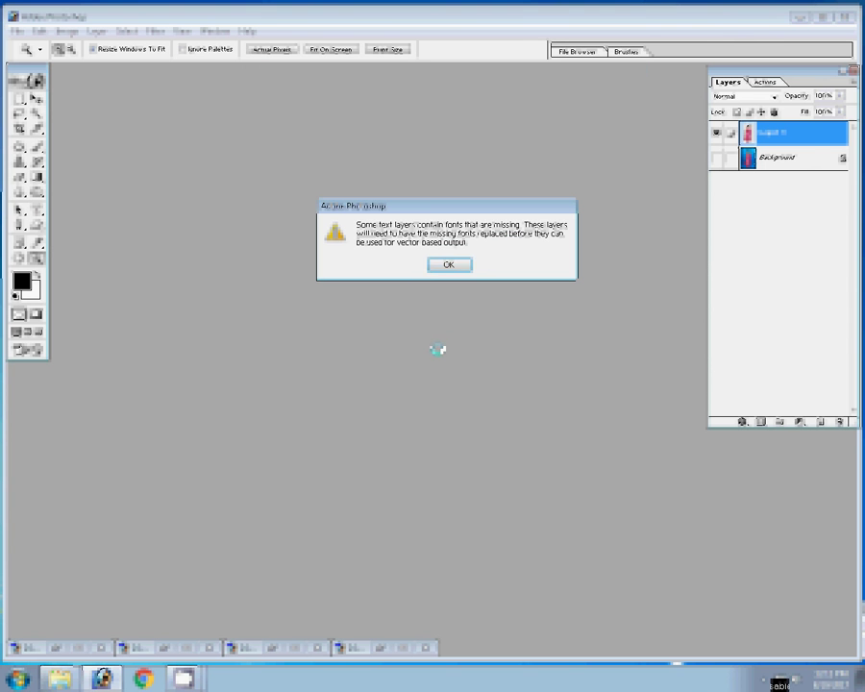
Dismiss the missing-fonts warning and delete the Wedding copy 3 and name text layers
left_click(464, 269)
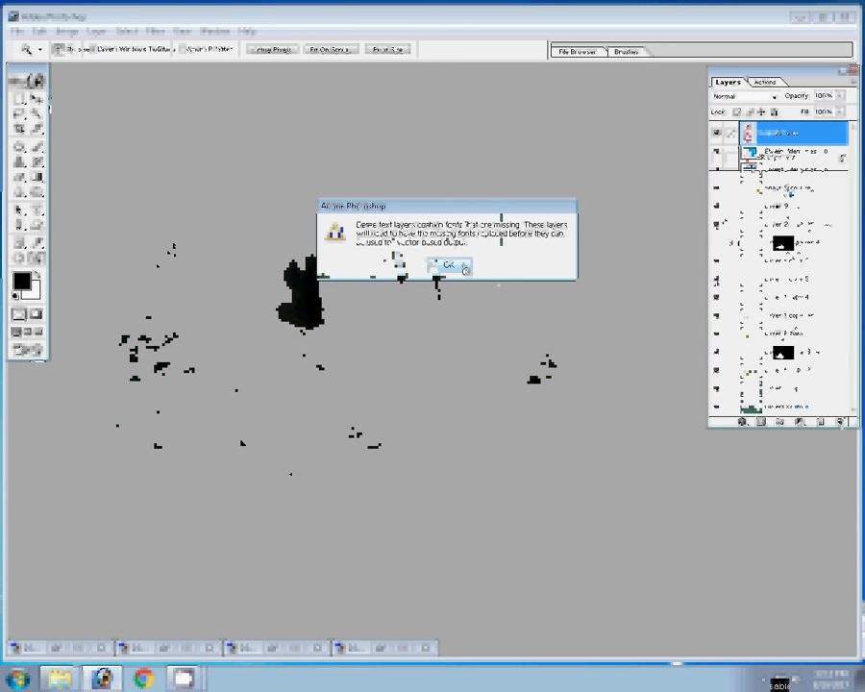
left_click(464, 268)
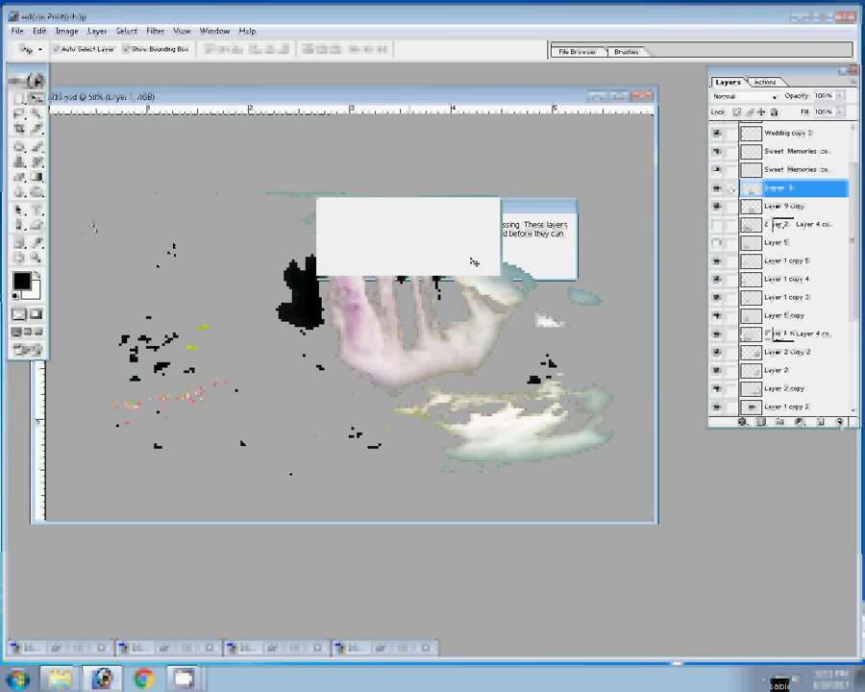
left_click(790, 133)
left_click(839, 421)
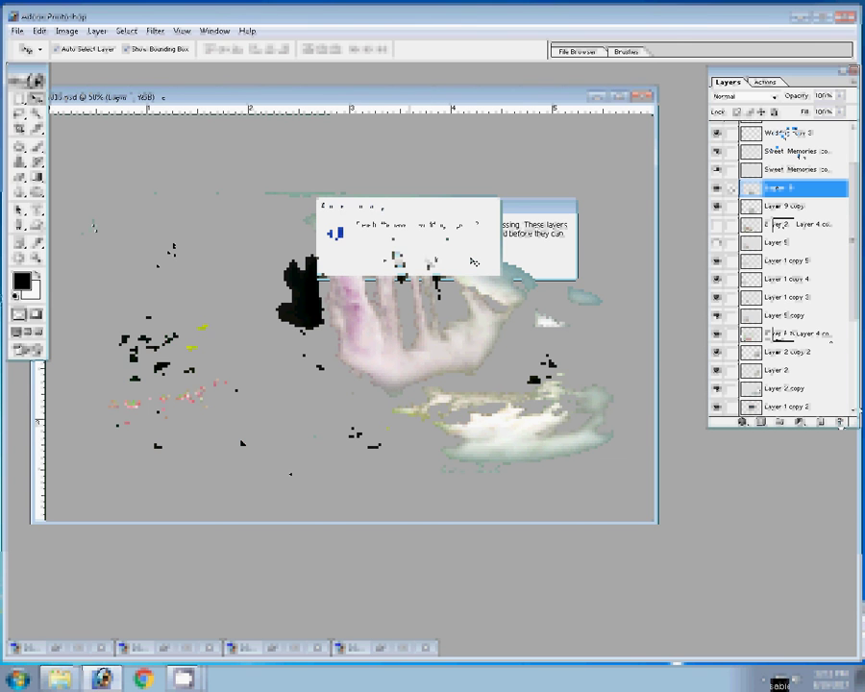
left_click(384, 261)
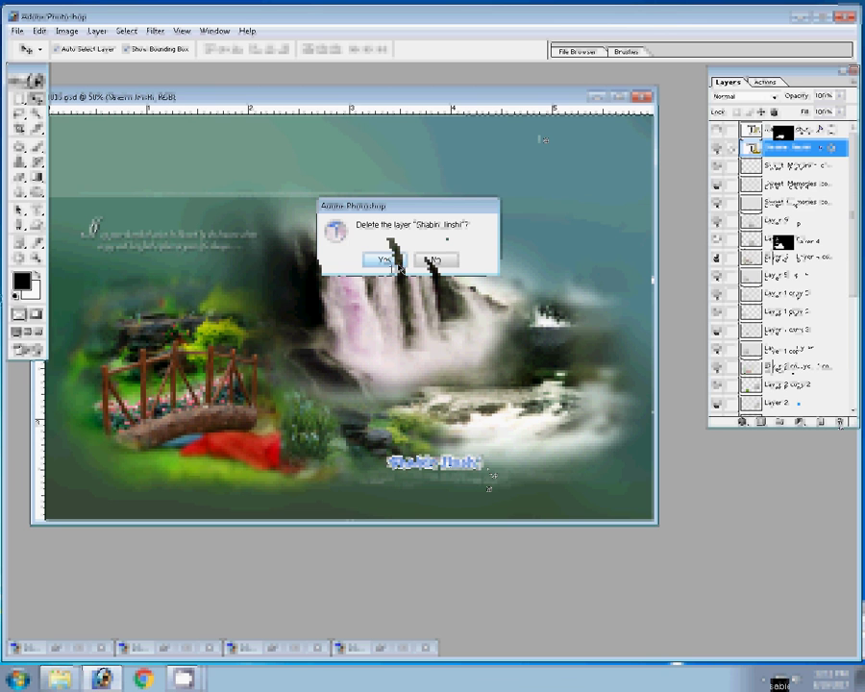
left_click(385, 261)
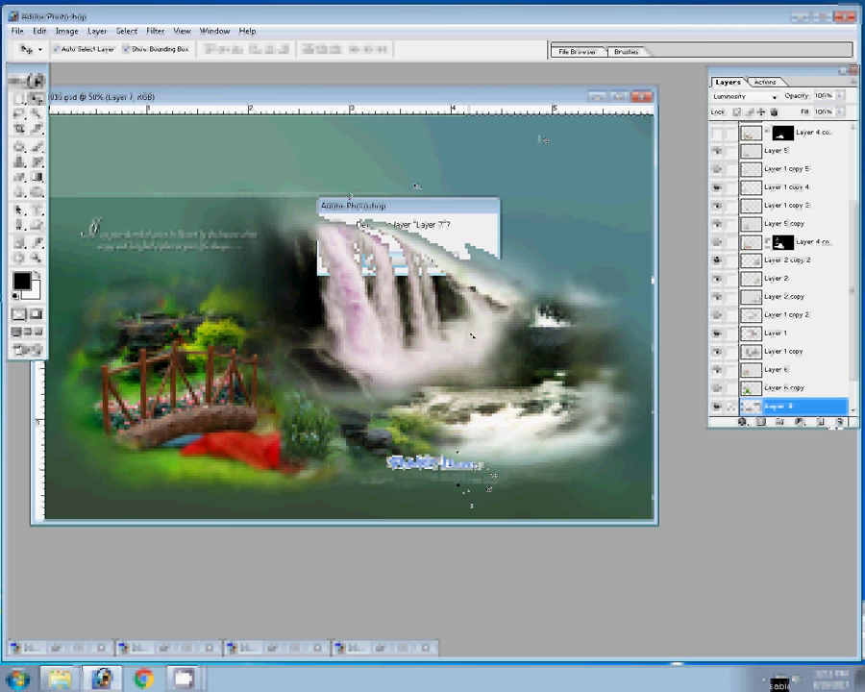
Stretch Layer 8 down to the canvas bottom and shift it down and right
key("ctrl+t")
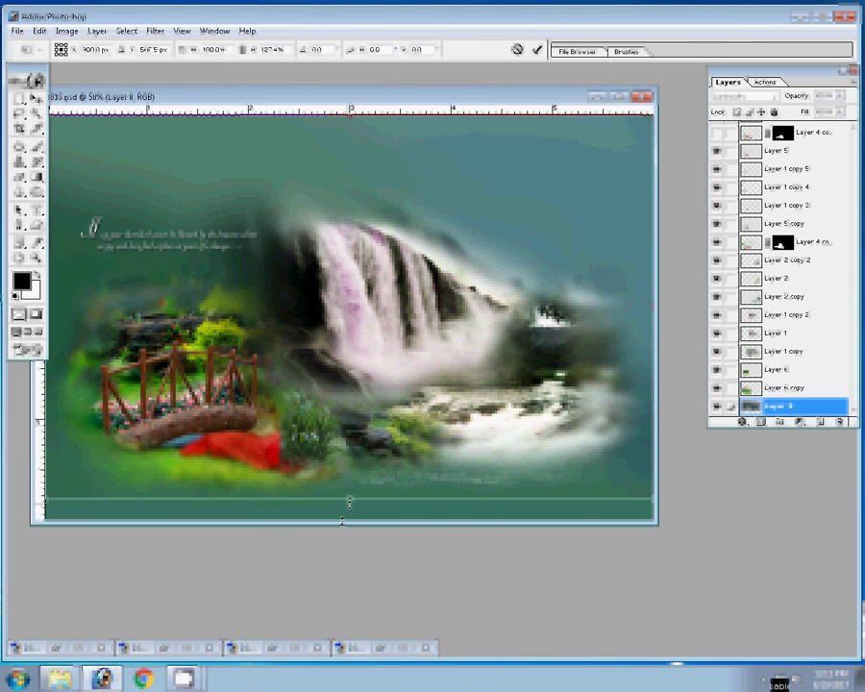
left_click_drag(349, 501, 349, 520)
left_click(536, 49)
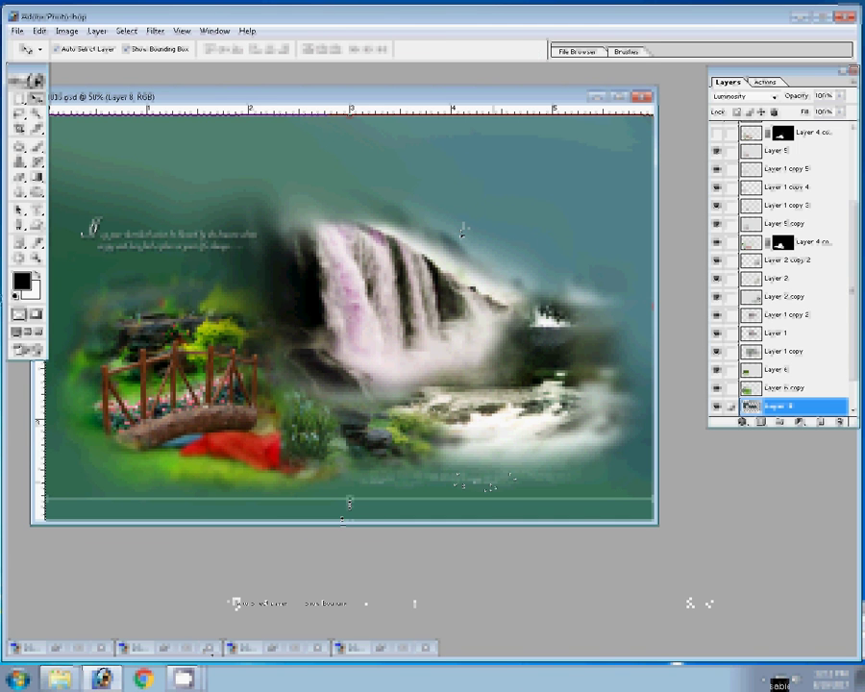
left_click_drag(463, 231, 560, 512)
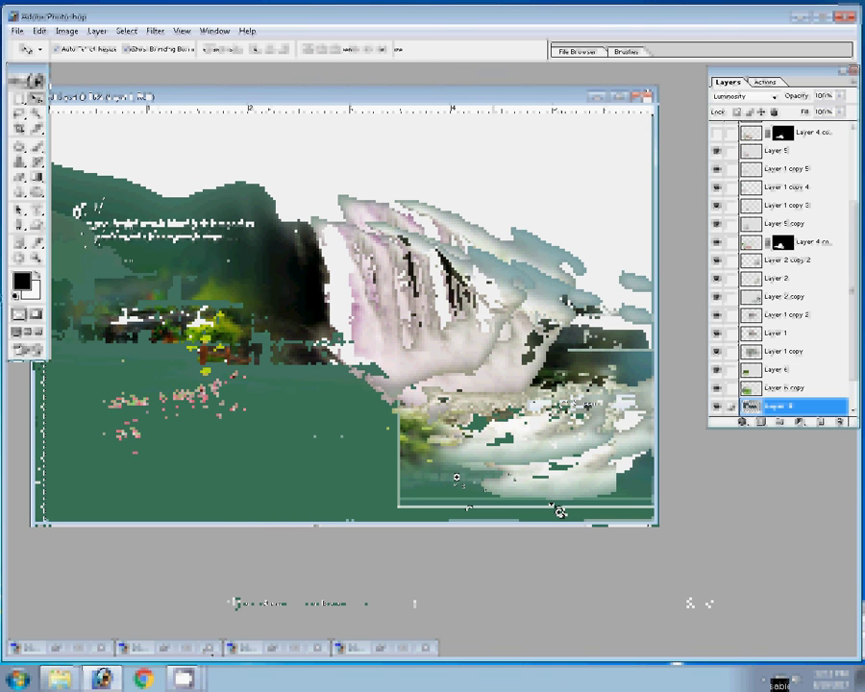
Zoom out to the whole image and flatten the layers, discarding hidden ones
key("z")
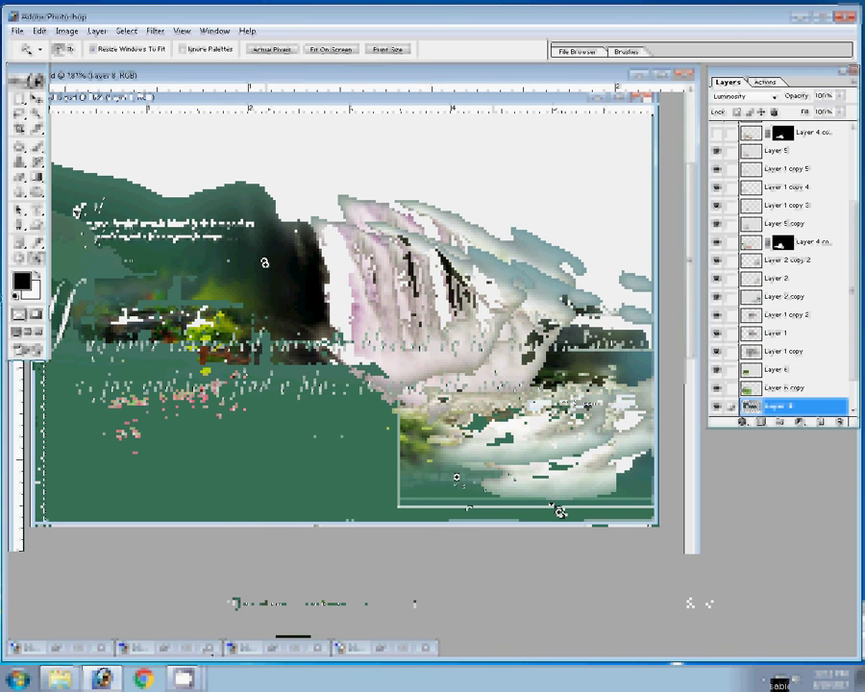
right_click(353, 240)
left_click(380, 247)
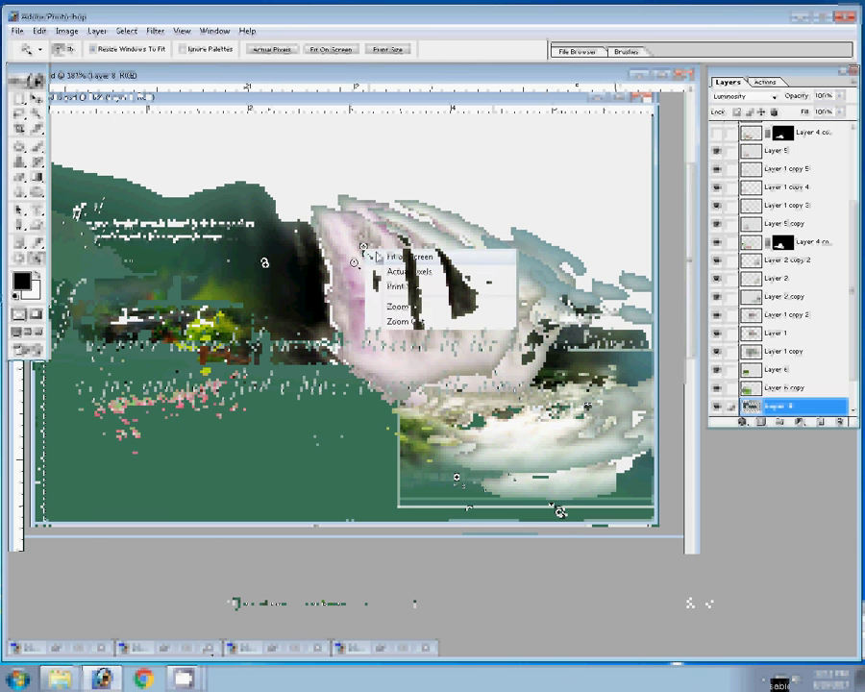
left_click(97, 31)
left_click(132, 452)
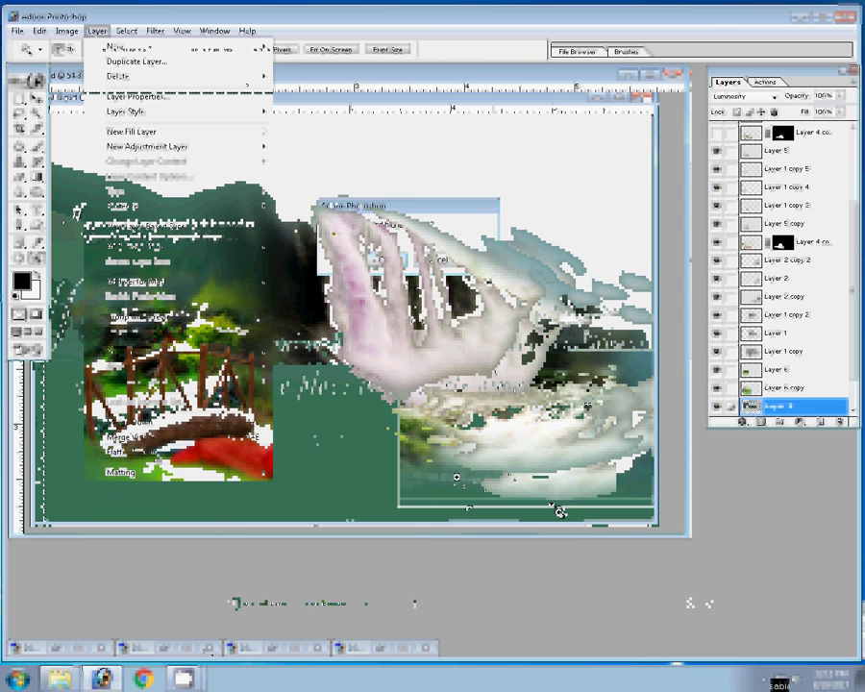
left_click(380, 261)
Resize the image to 12 inches wide at 300 pixels/inch
right_click(478, 77)
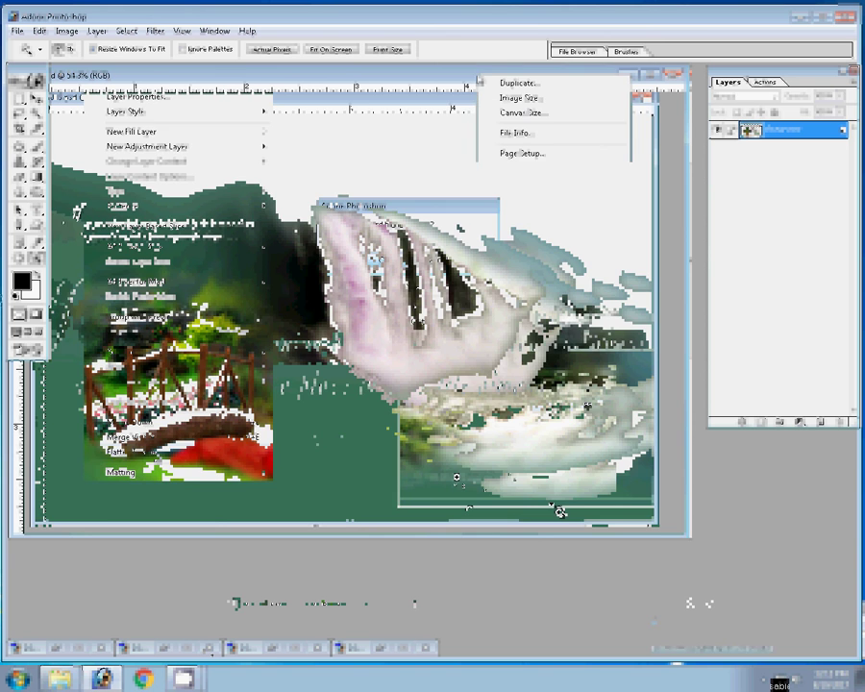
left_click(496, 97)
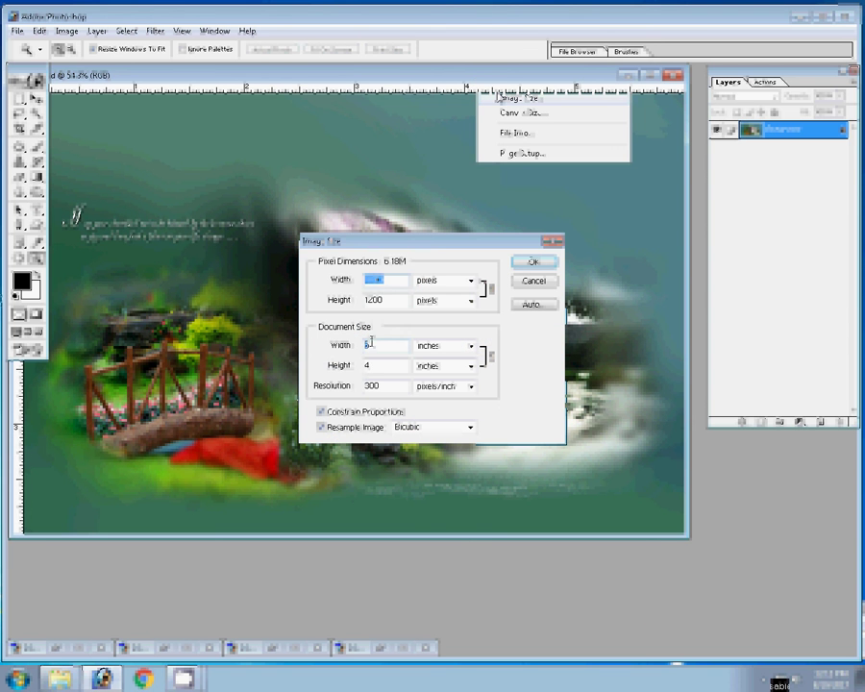
double_click(370, 344)
type("12")
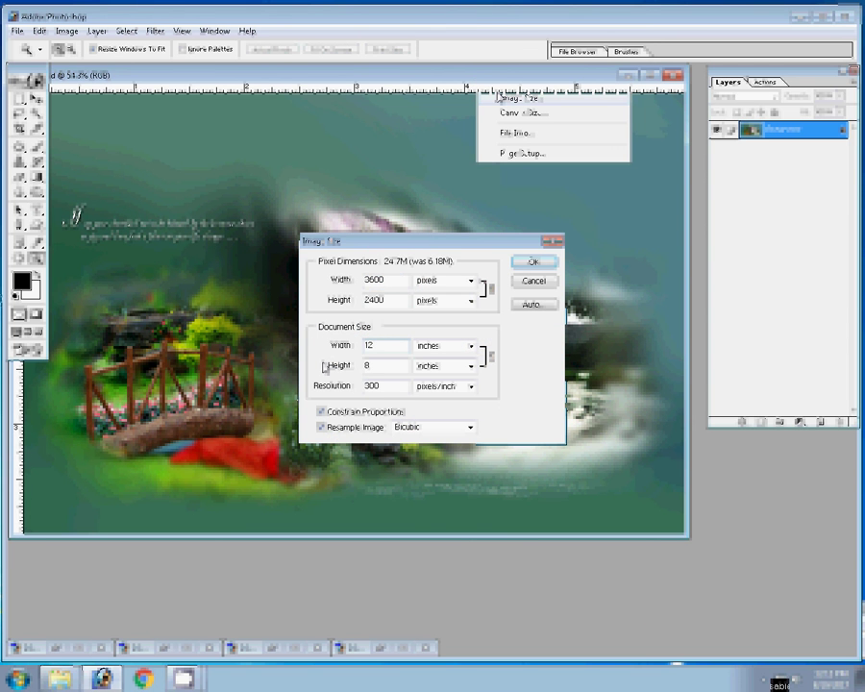
double_click(385, 385)
type("3")
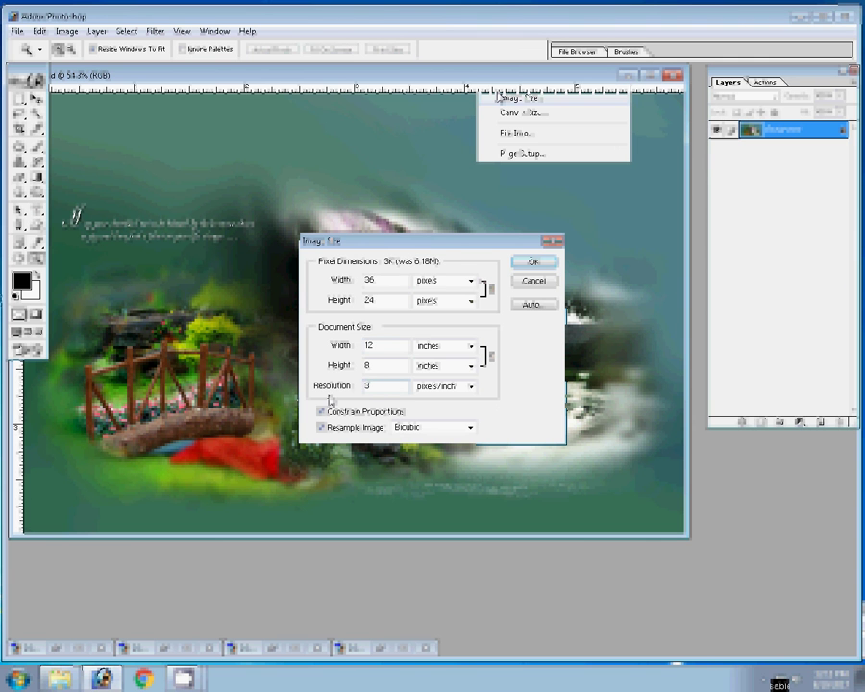
type("00")
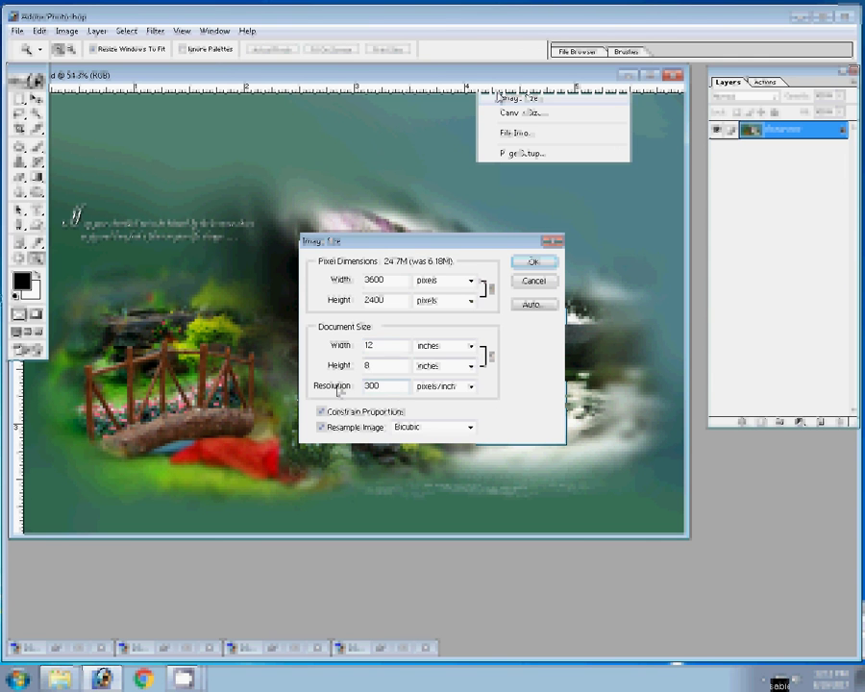
key("Return")
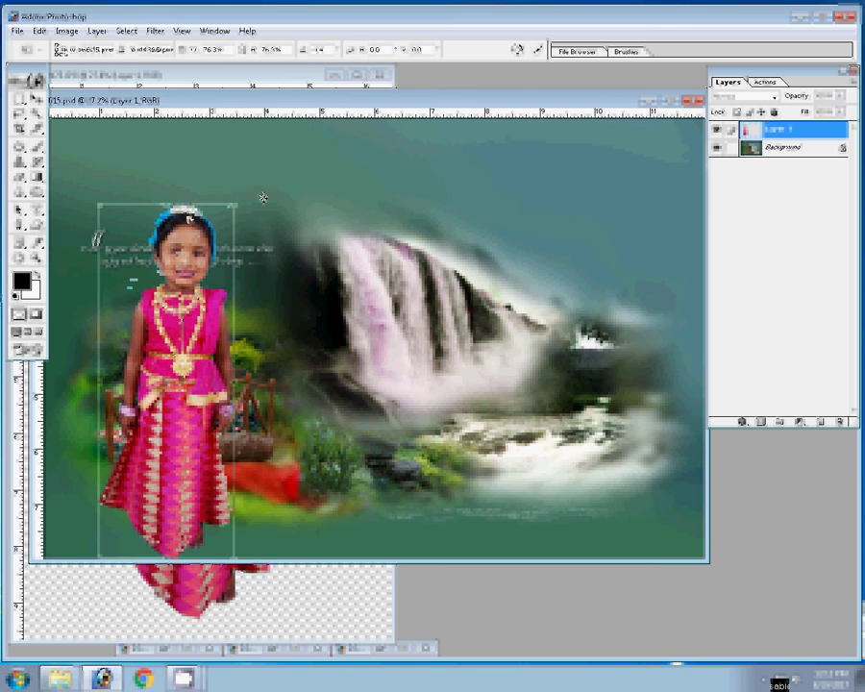
Commit the girl's placement and recolour the Background to deep blue with Hue/Saturation
key("Return")
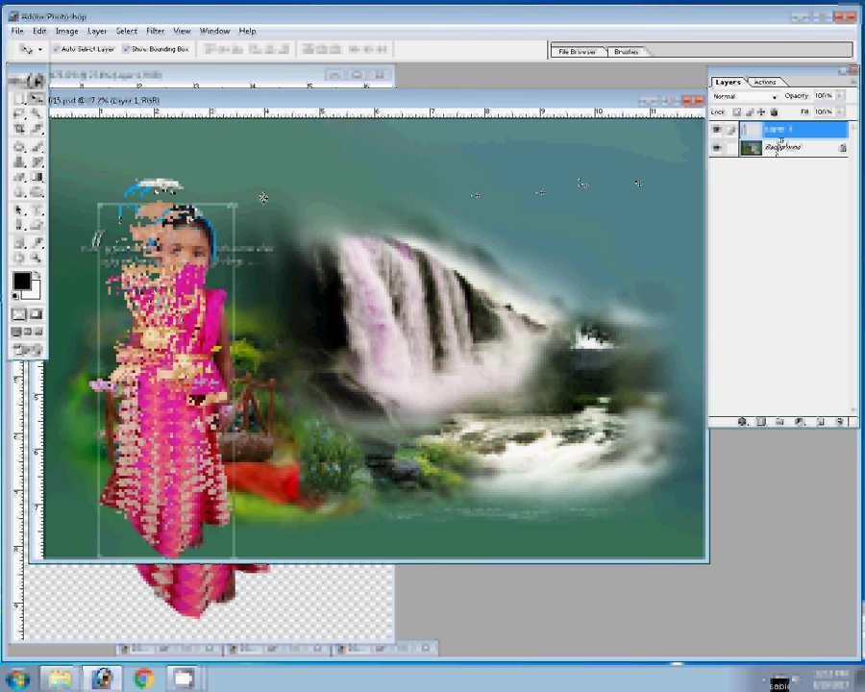
left_click(779, 144)
key("ctrl+u")
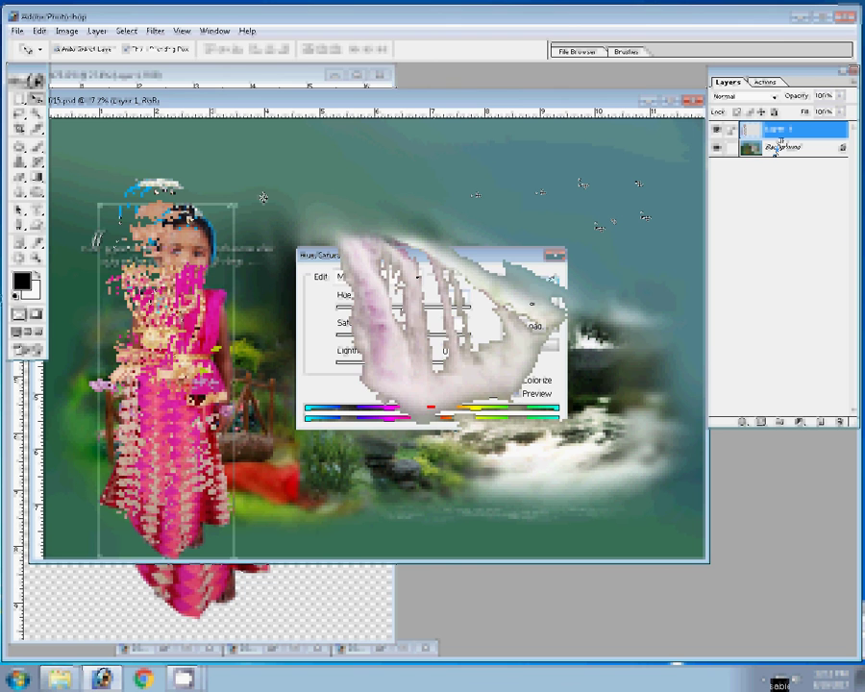
left_click_drag(404, 310, 415, 310)
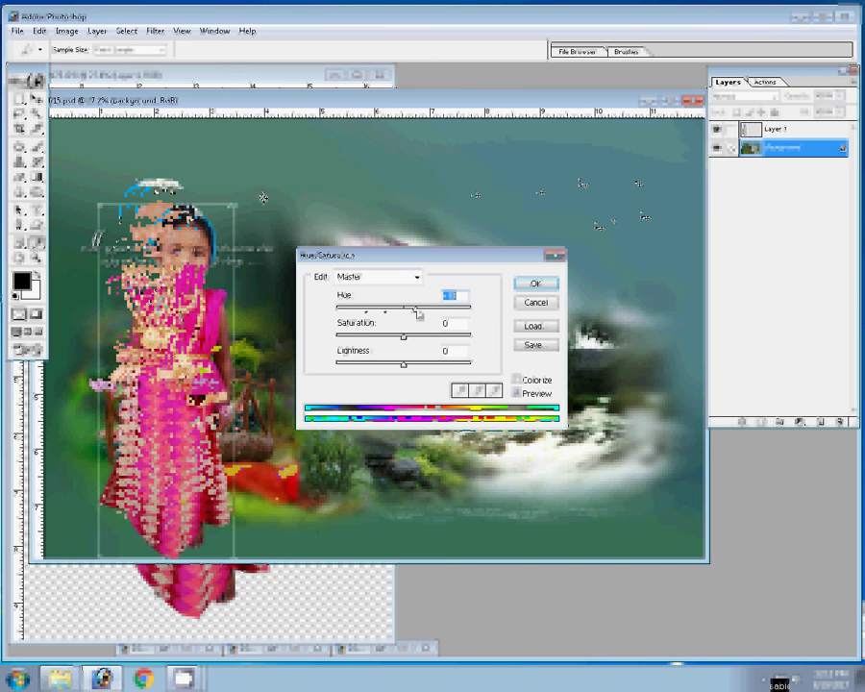
key("Return")
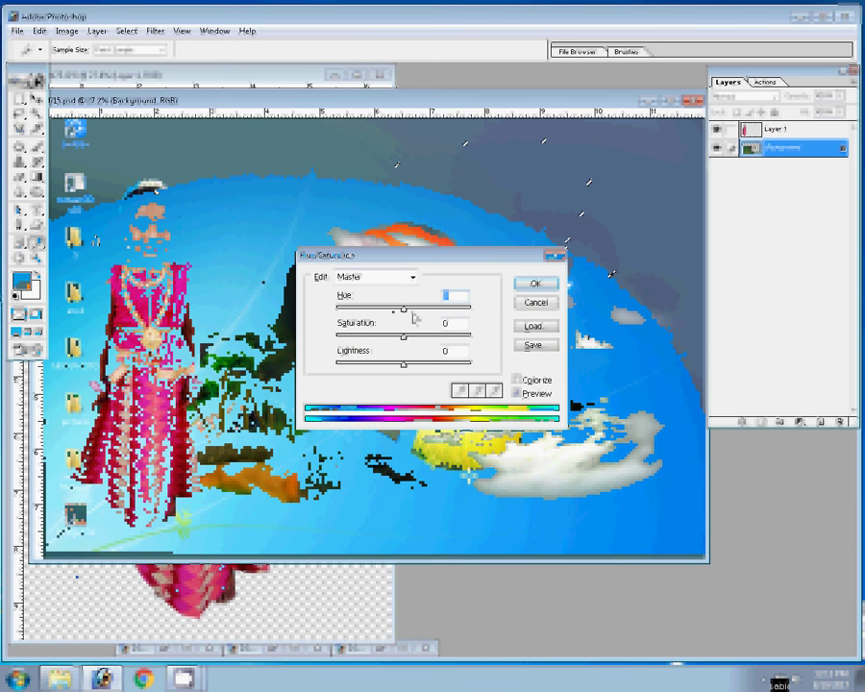
left_click_drag(403, 311, 388, 313)
mouse_move(404, 337)
left_mouse_down()
mouse_move(419, 346)
mouse_move(458, 339)
left_mouse_up()
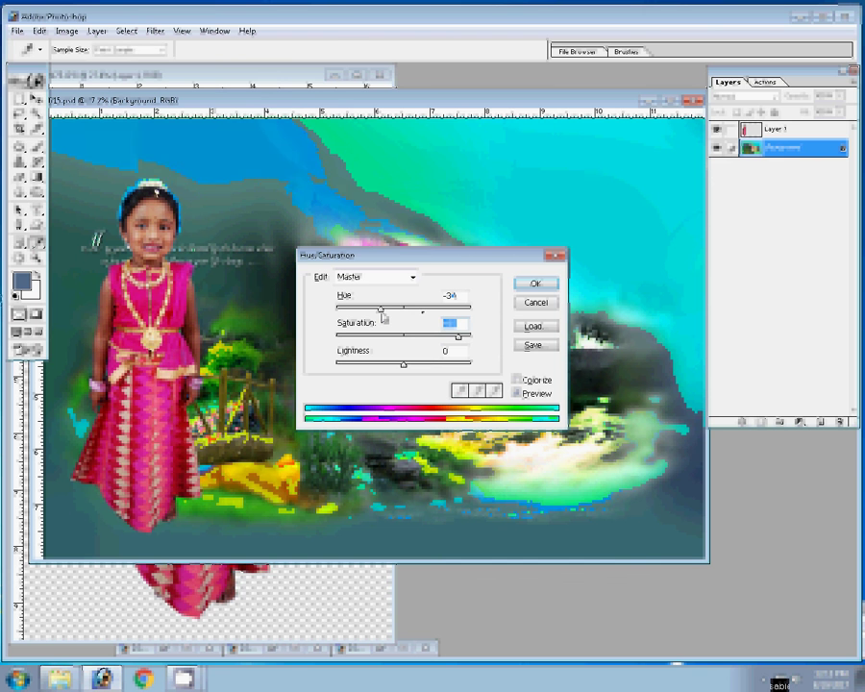
left_click_drag(383, 315, 412, 320)
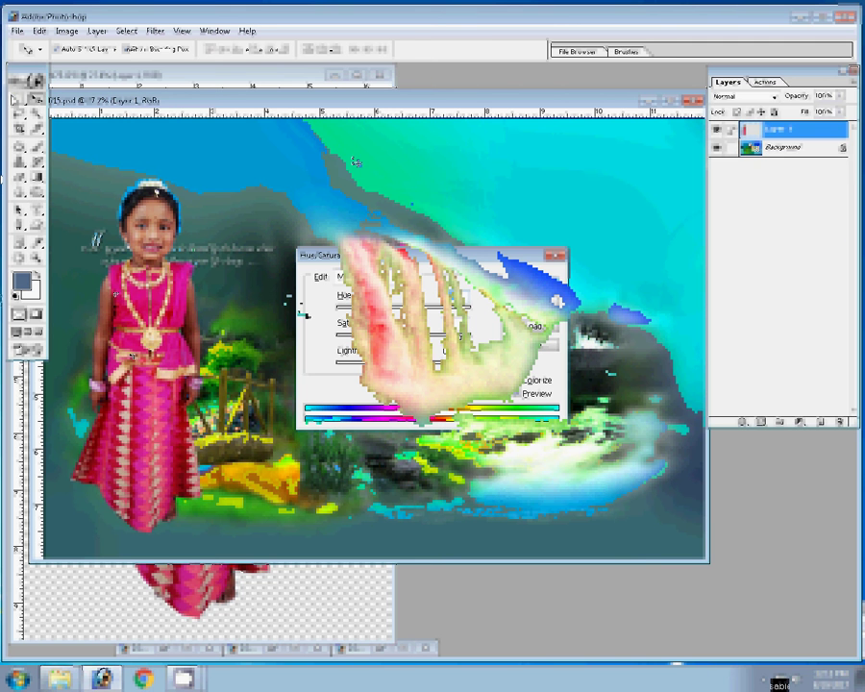
key("m")
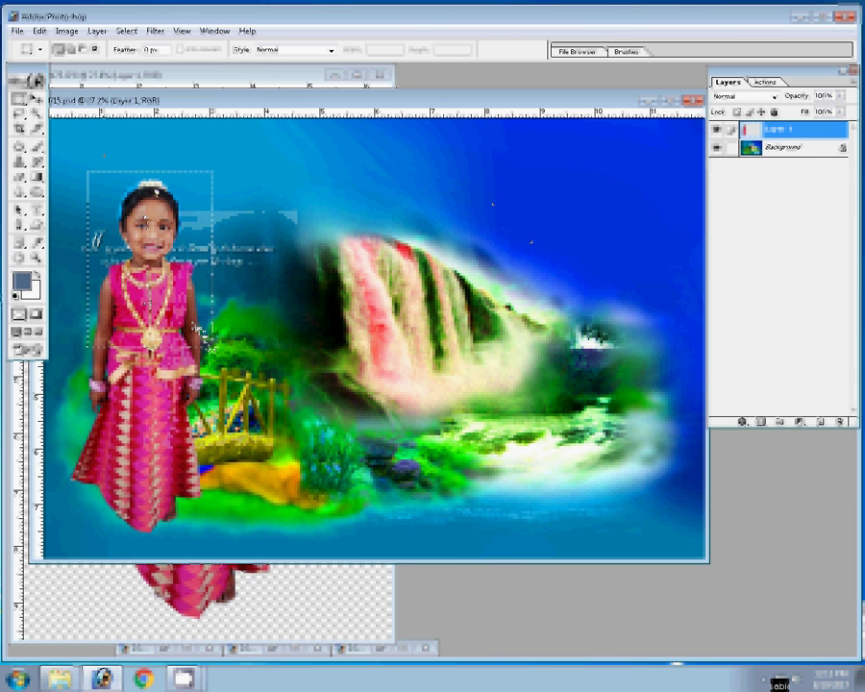
Lift the girl's selected upper body onto a new layer and enlarge the Eraser with 100% flow
right_click(144, 208)
left_click(182, 318)
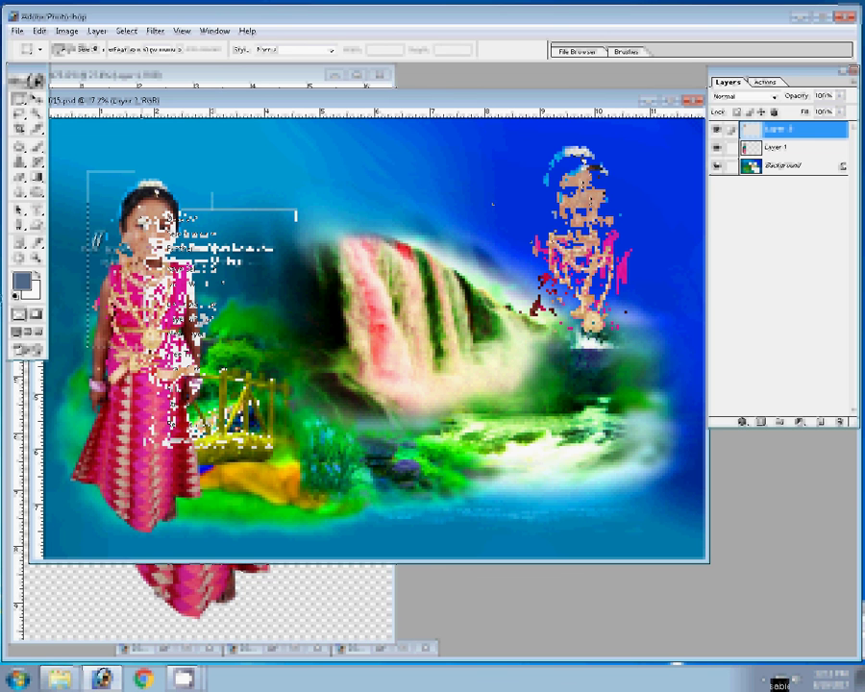
key("e")
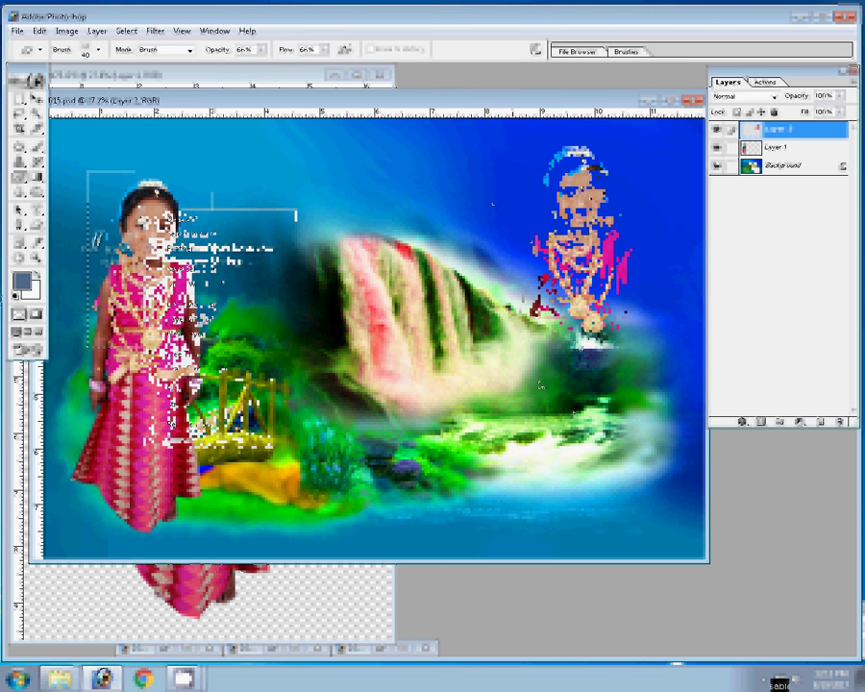
key("bracketright")
key("bracketright")
key("bracketright")
key("bracketright")
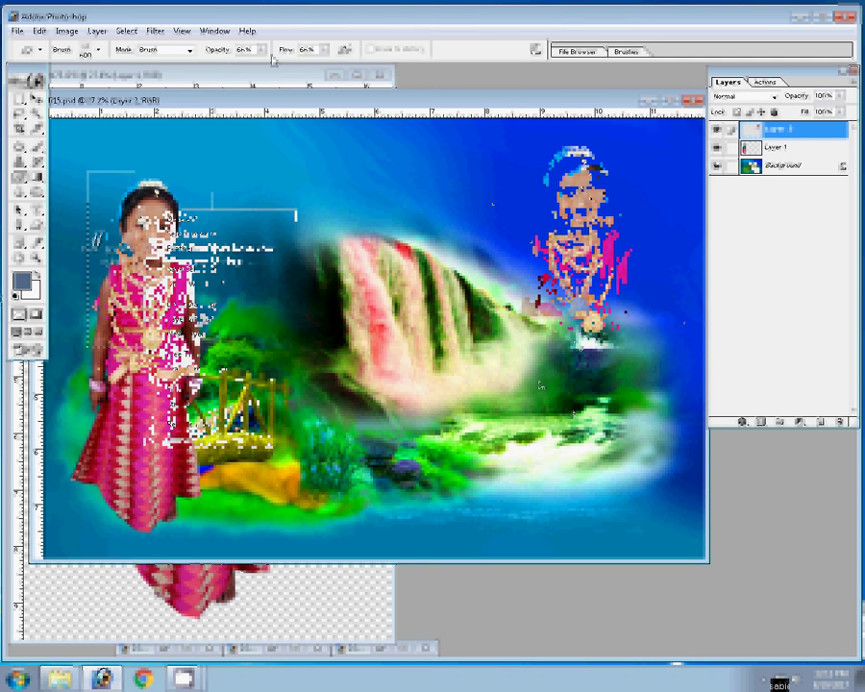
left_click(260, 49)
left_click_drag(261, 60, 348, 61)
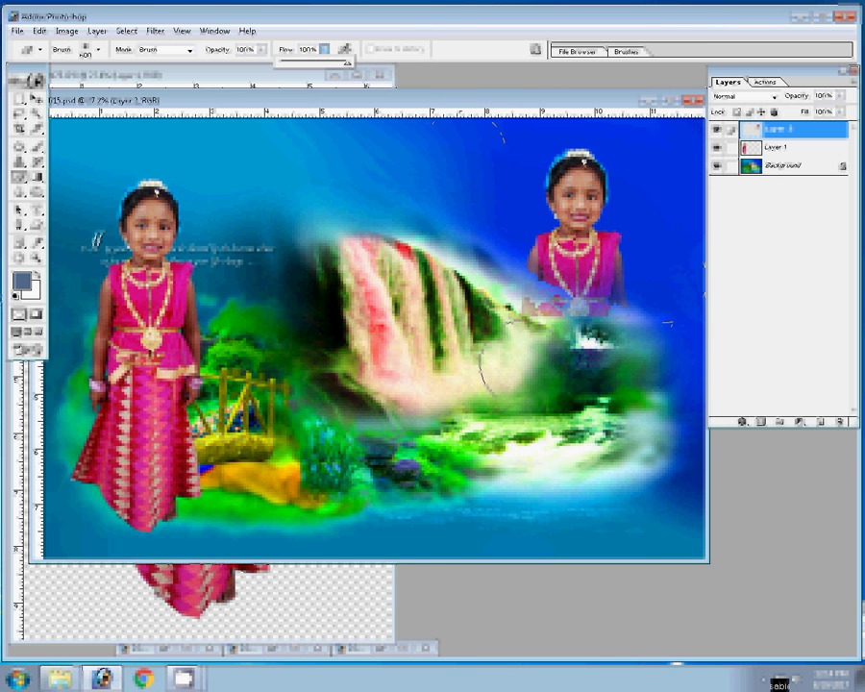
Set the brush size to 40 and zoom back out to the whole image
key("v")
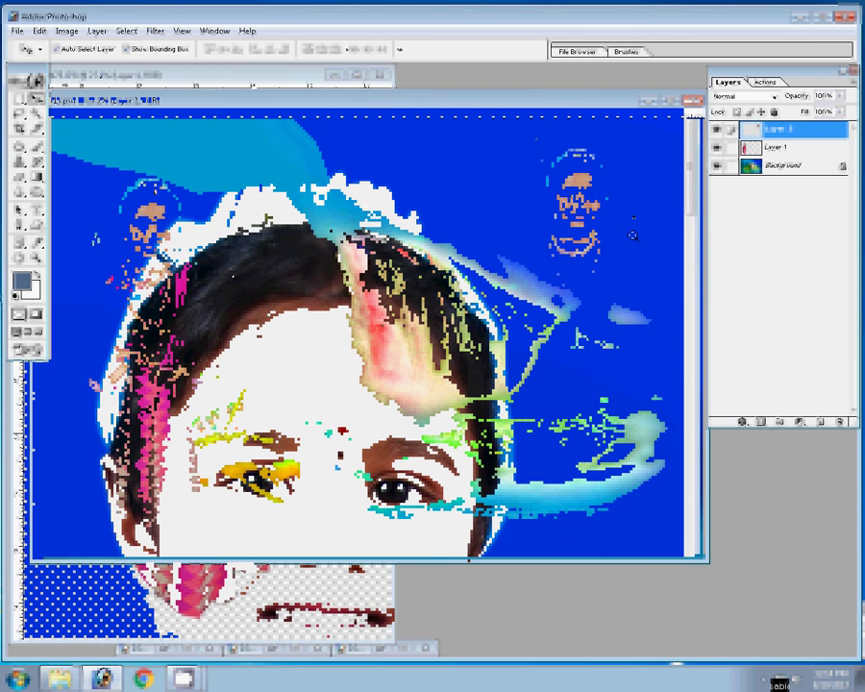
key("b")
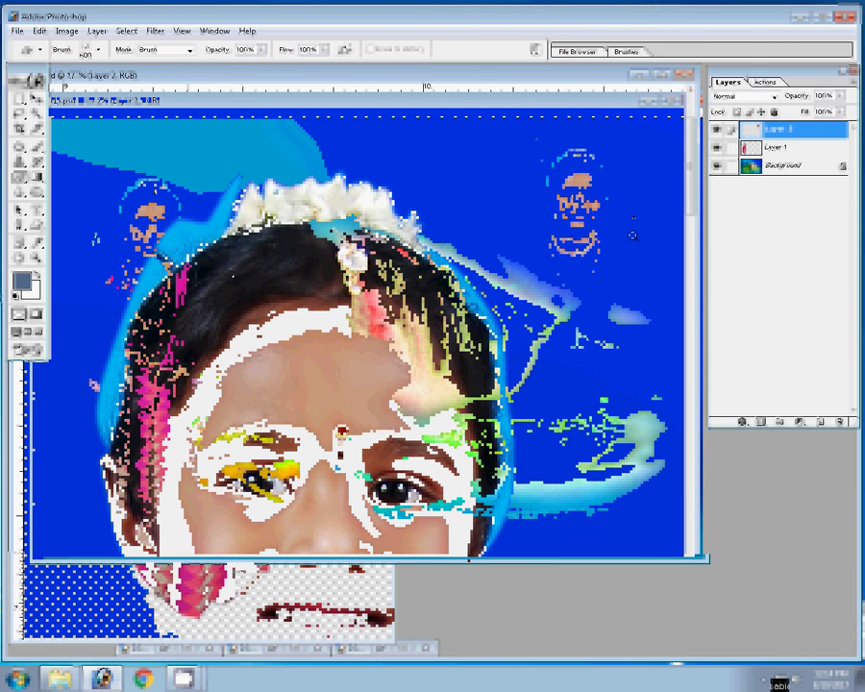
right_click(248, 251)
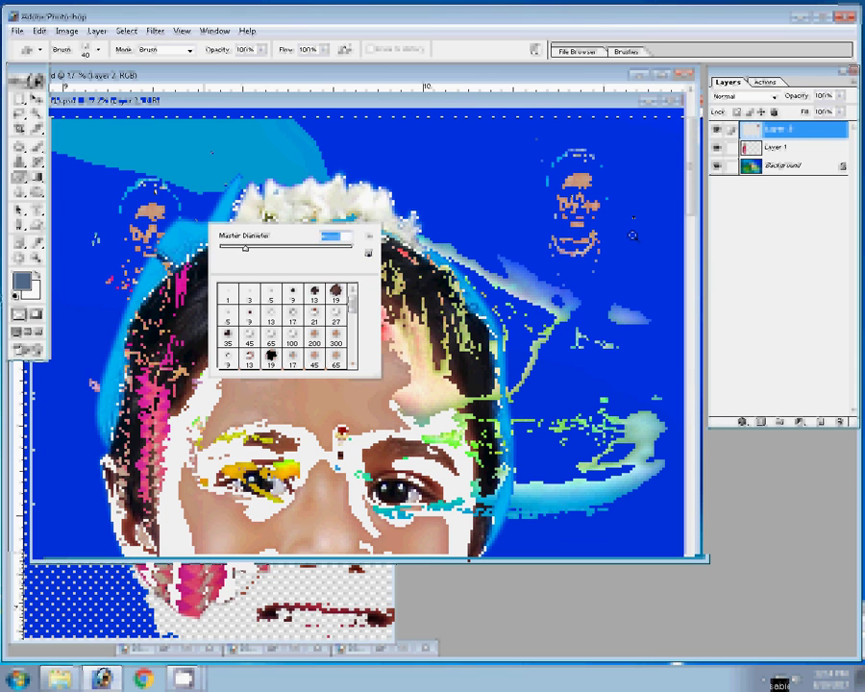
type("40")
key("Return")
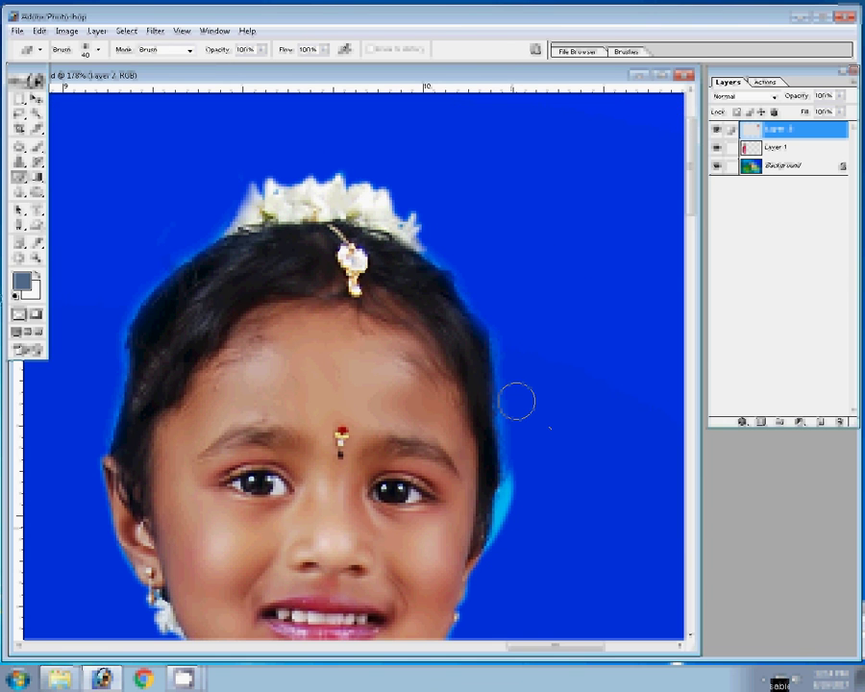
key("z")
right_click(382, 458)
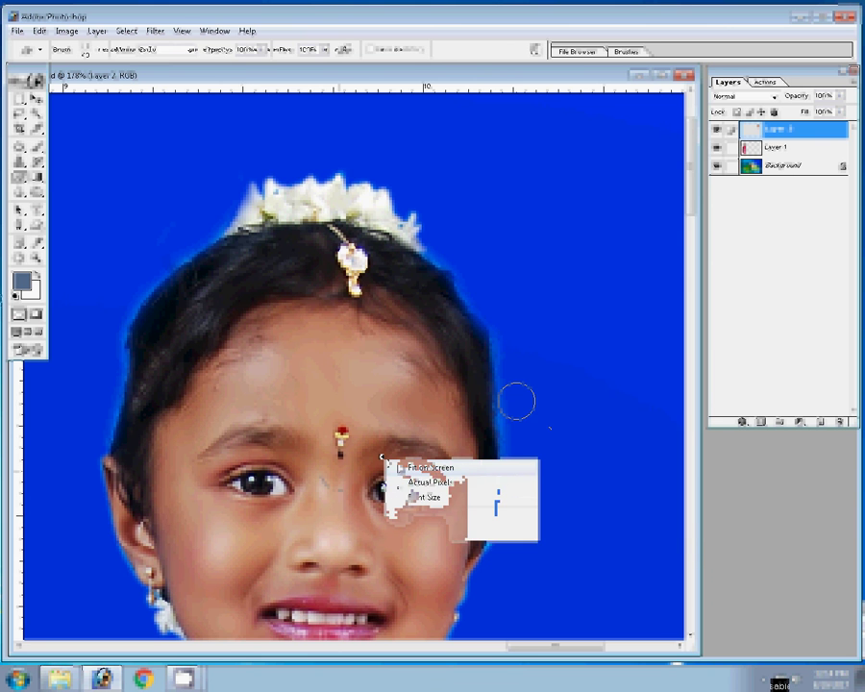
key("z")
key("v")
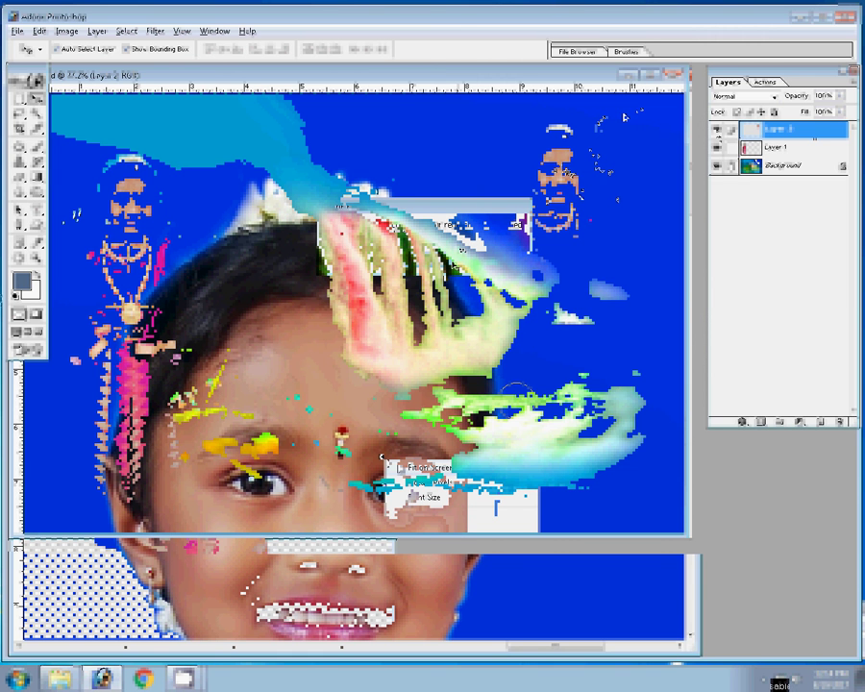
Duplicate the top-right portrait layer and scale the copy down with Free Transform
right_click(723, 128)
left_click(745, 175)
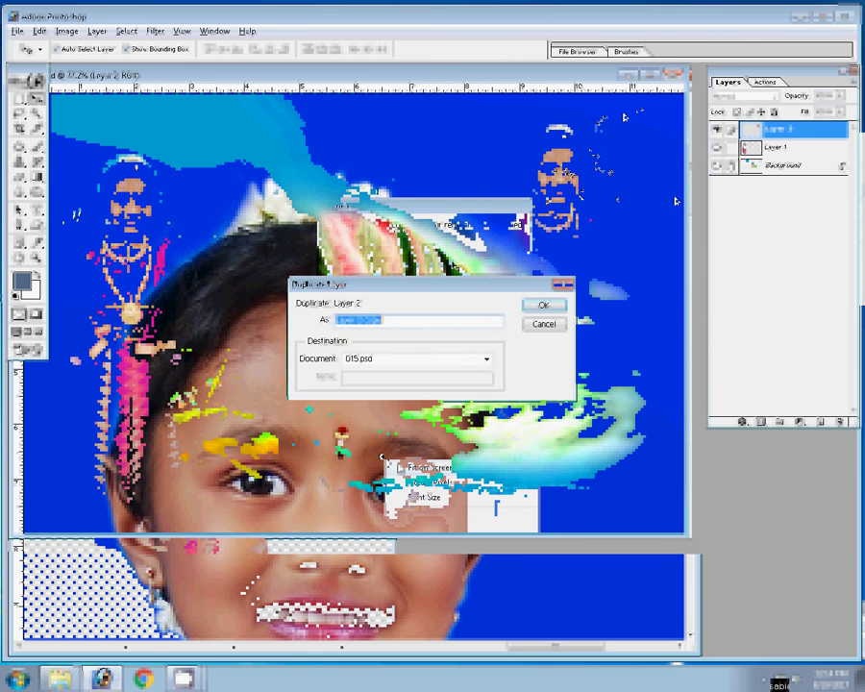
key("Return")
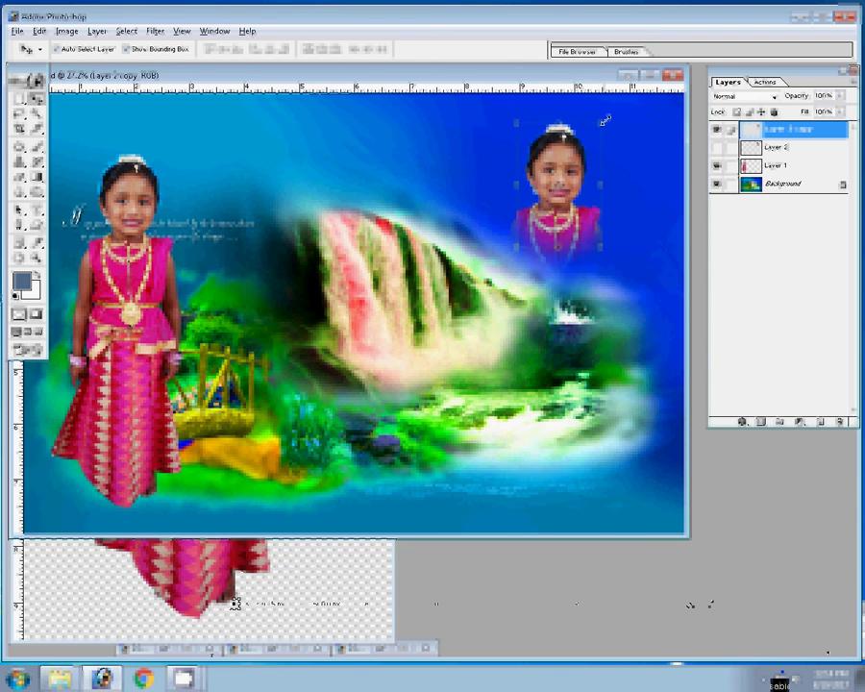
key("ctrl+t")
mouse_move(587, 135)
left_mouse_down()
mouse_move(604, 120)
mouse_move(635, 163)
left_mouse_up()
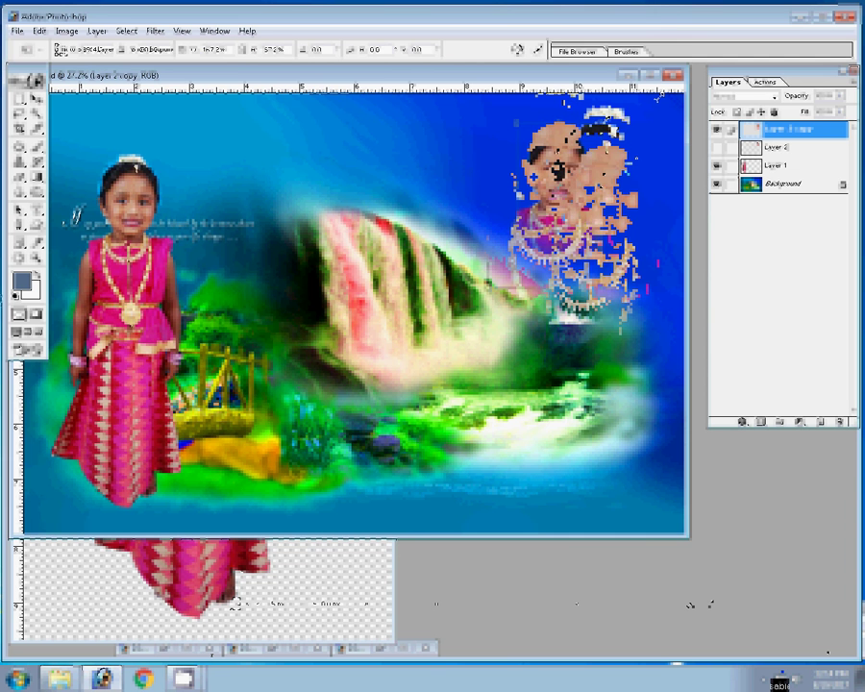
key("Return")
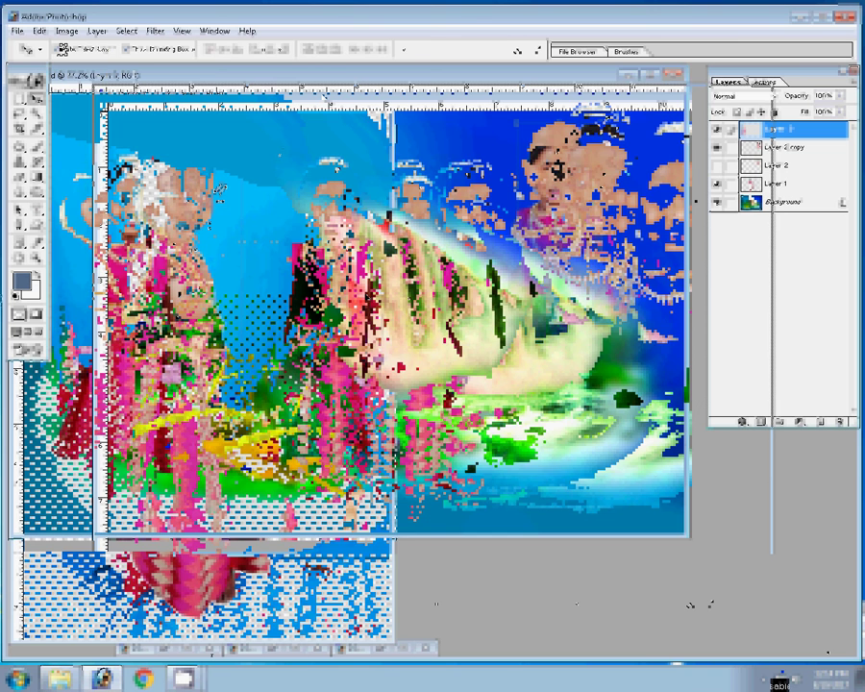
Transform the standing girl, scale Layer 1 to about 108%, then bring the girl-on-blue photo forward
key("ctrl+t")
key("Return")
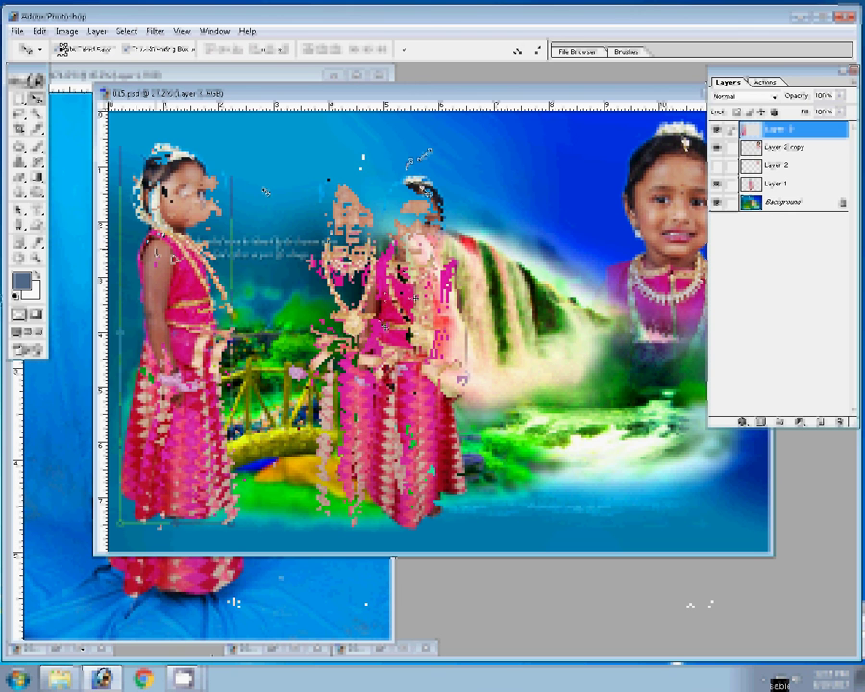
left_click(265, 191)
key("ctrl+t")
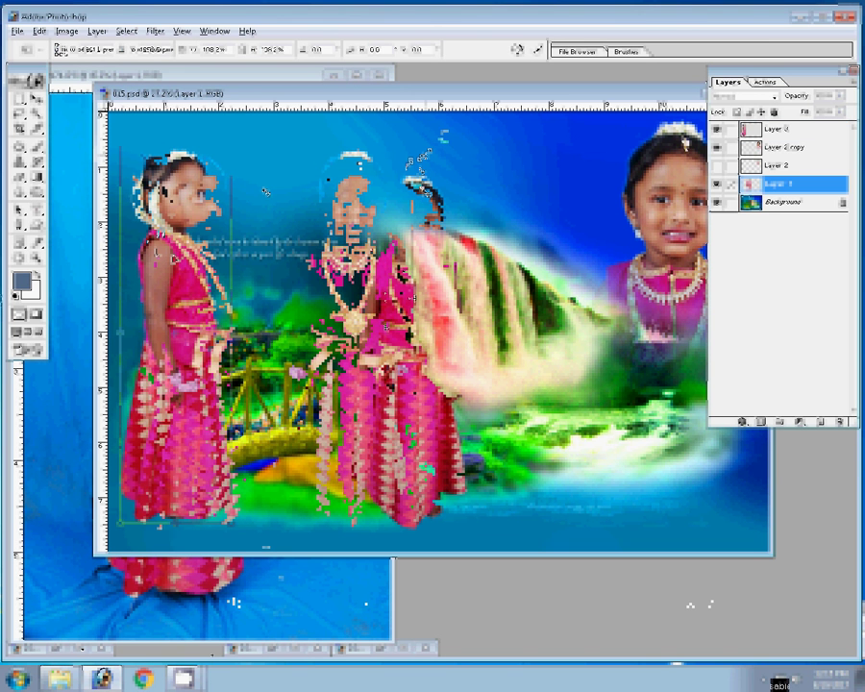
key("Return")
left_click(334, 80)
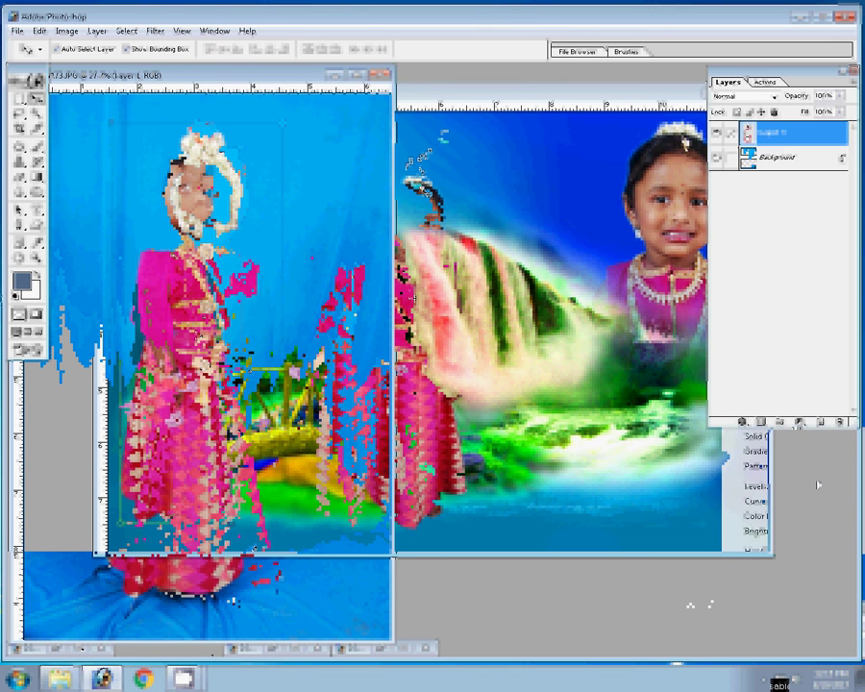
Add a Hue/Saturation adjustment layer, sample the photo's colours, and shift the reds toward magenta
left_click(759, 551)
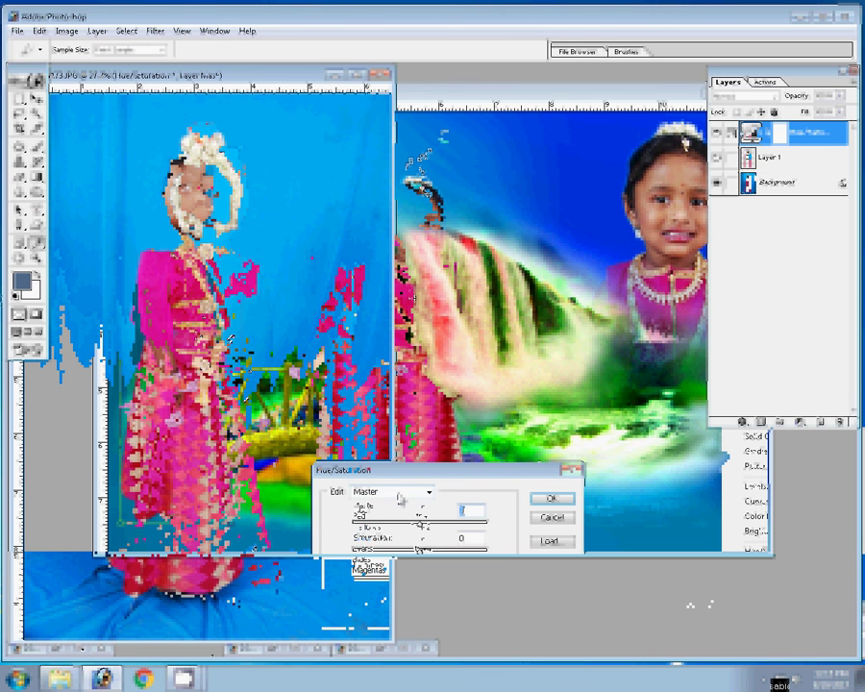
left_click(251, 324)
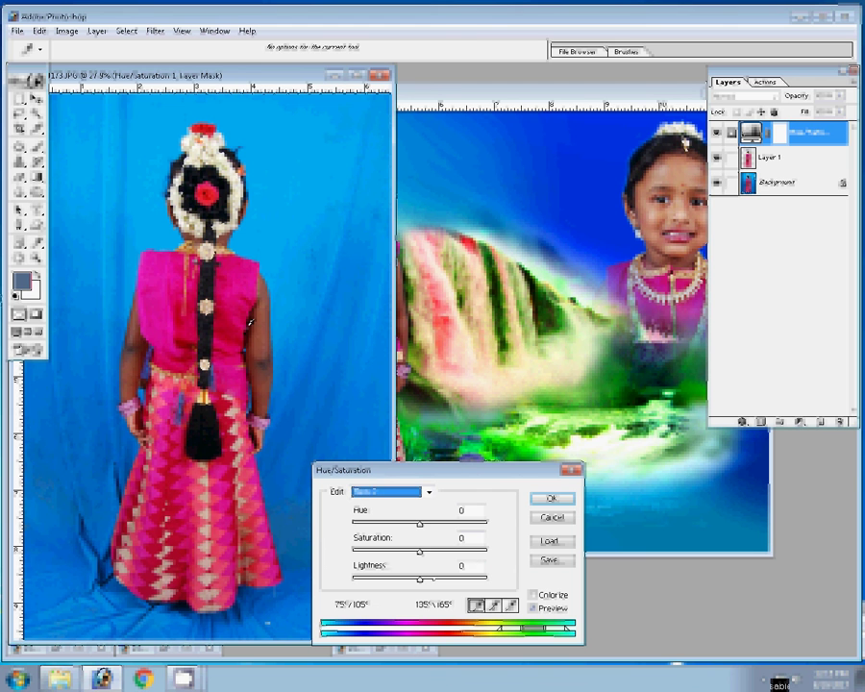
left_click(284, 394)
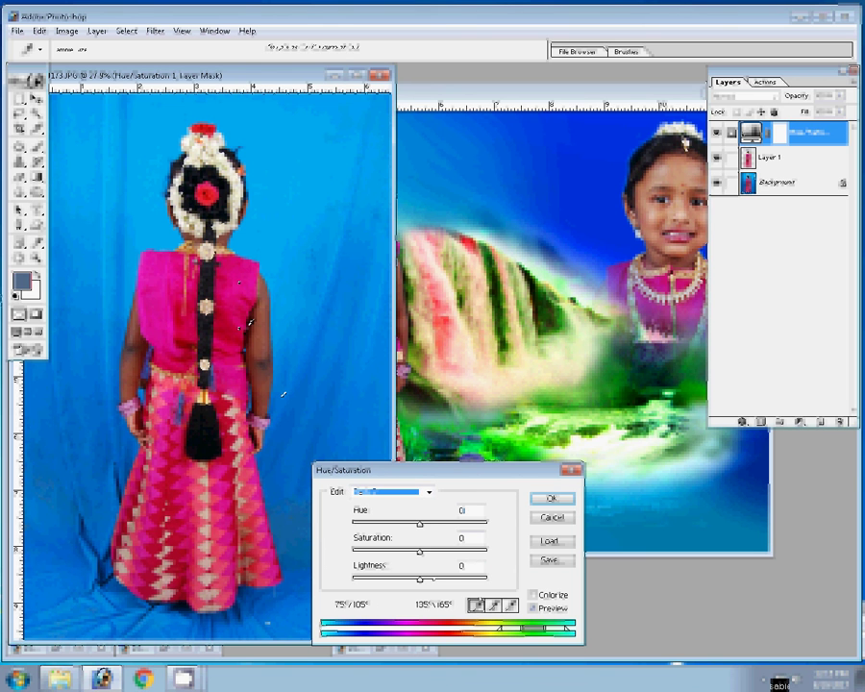
mouse_move(419, 524)
left_mouse_down()
mouse_move(381, 527)
mouse_move(475, 524)
left_mouse_up()
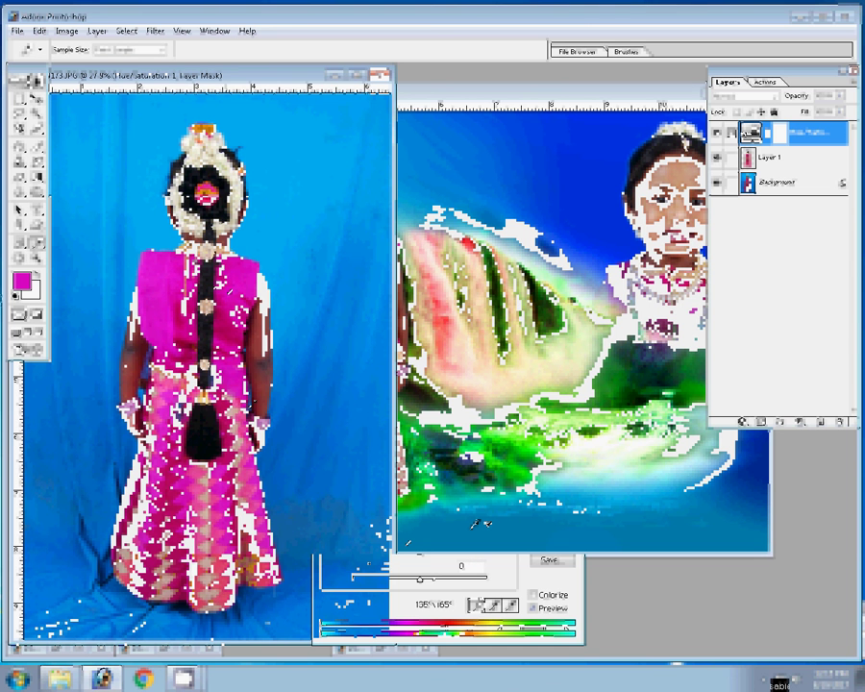
key("Return")
Fine-tune the reds' hue and saturation until the pink dress turns purple, then apply
key("ctrl+u")
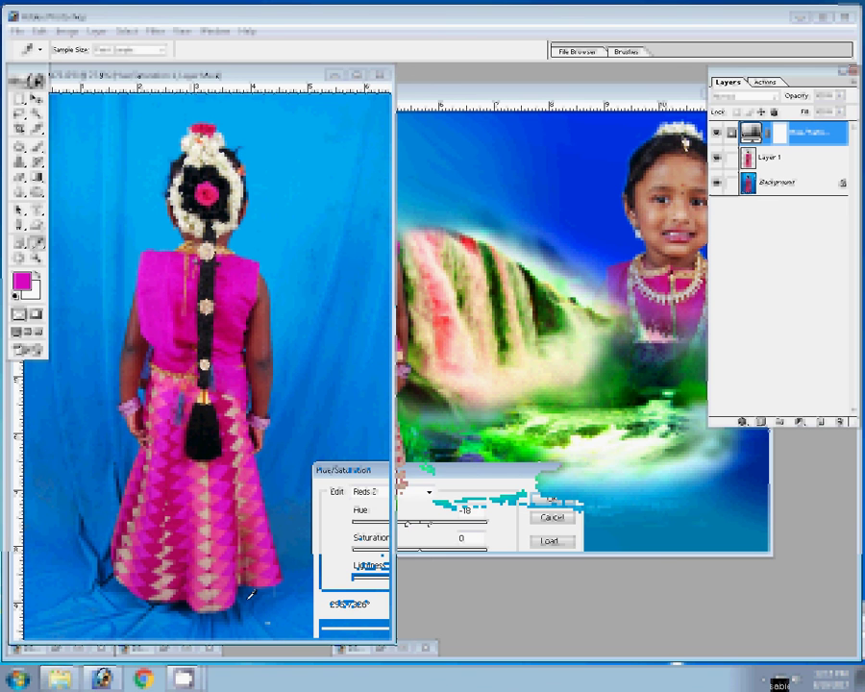
left_click_drag(428, 523, 445, 527)
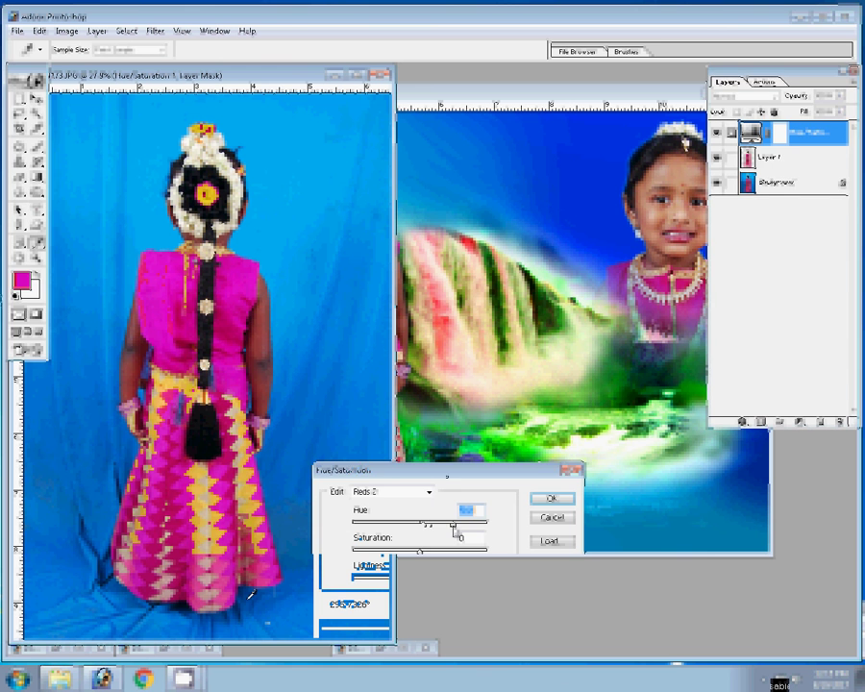
left_click_drag(446, 526, 394, 525)
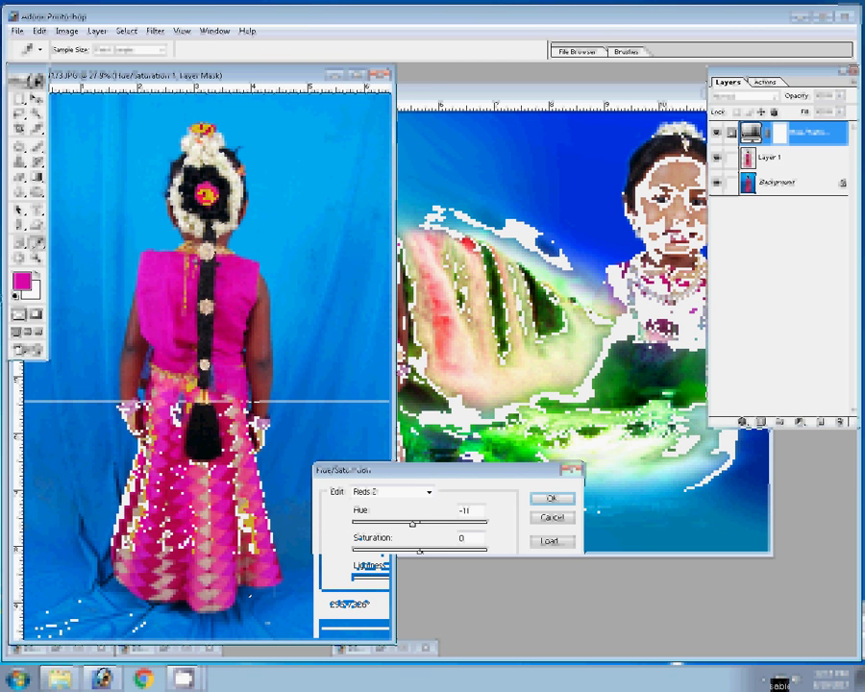
left_click_drag(420, 550, 448, 550)
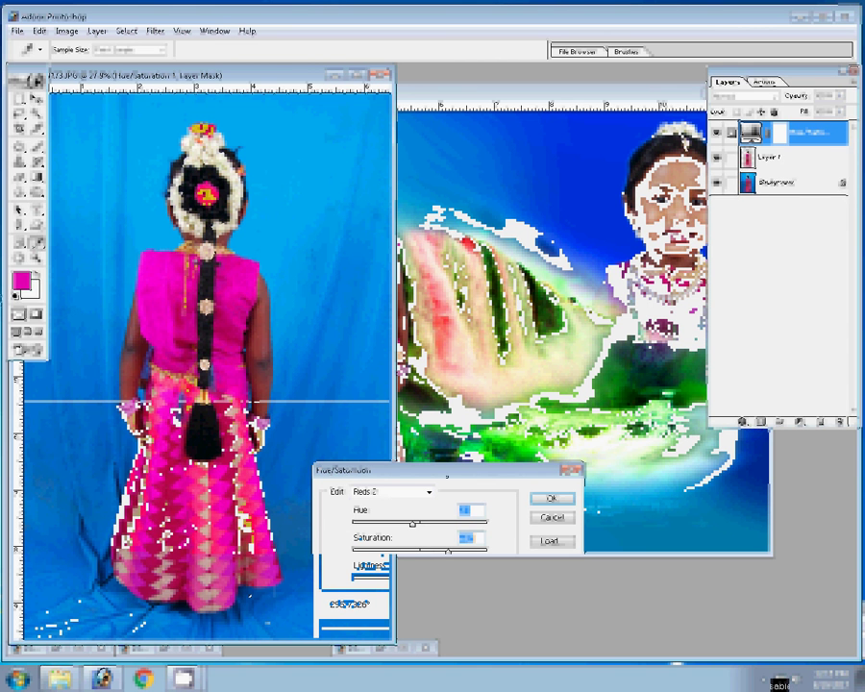
left_click_drag(412, 524, 417, 525)
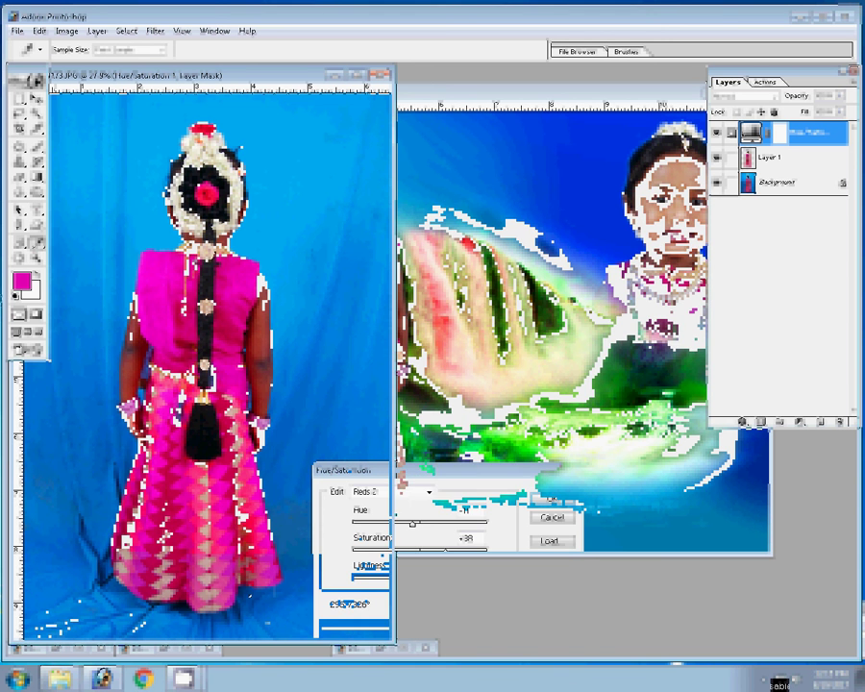
mouse_move(415, 525)
left_mouse_down()
mouse_move(386, 526)
mouse_move(442, 525)
left_mouse_up()
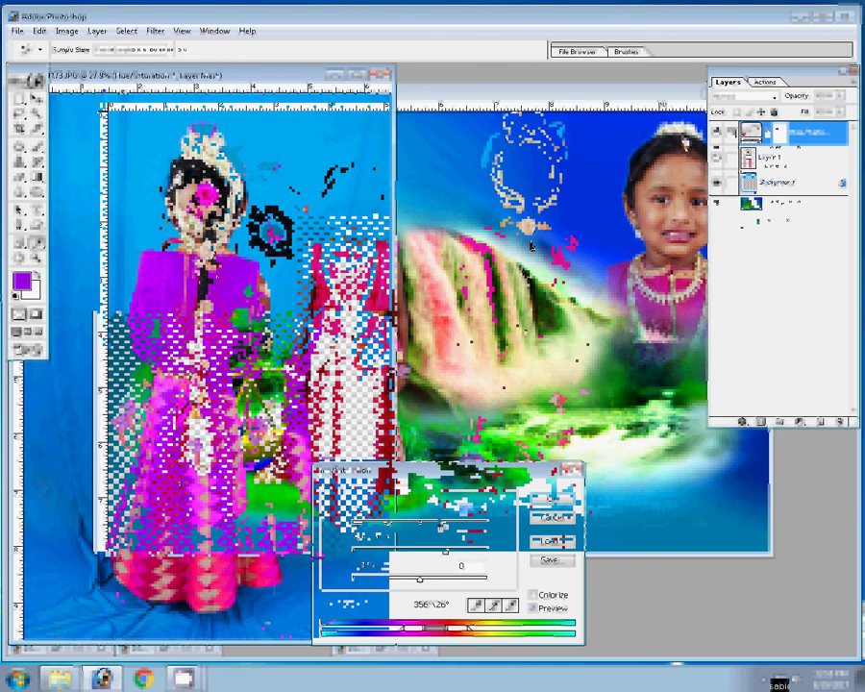
key("Return")
key("v")
key("alt+bracketleft")
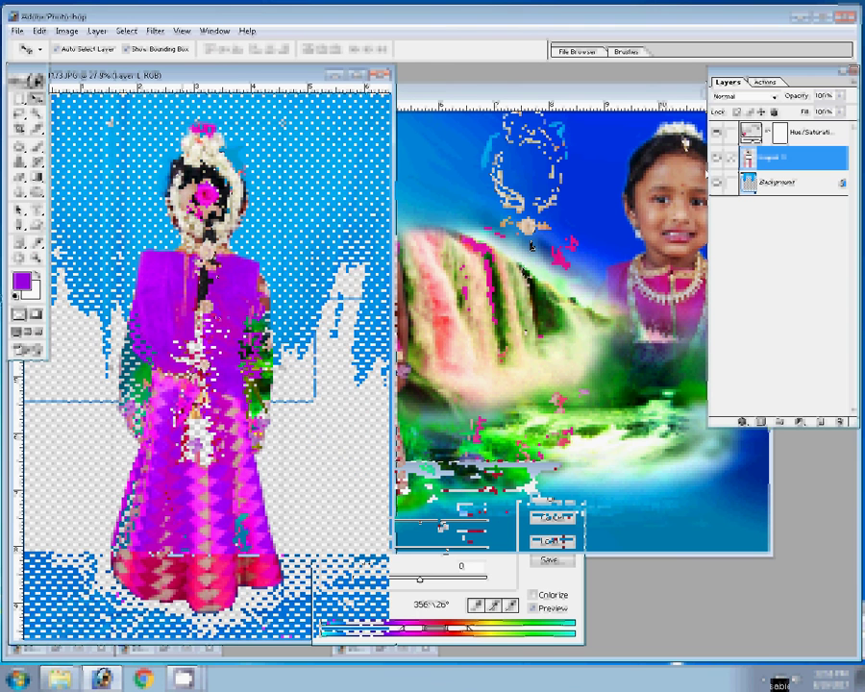
Drag the purple-dressed girl into 015.psd and scale her to fit beside the others
left_click_drag(531, 246, 555, 544)
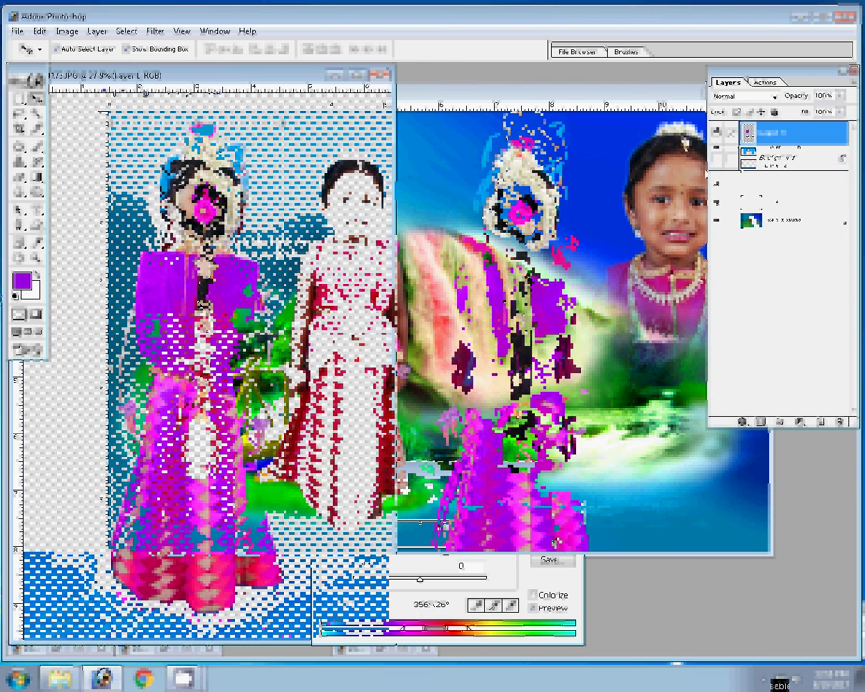
left_click(603, 127)
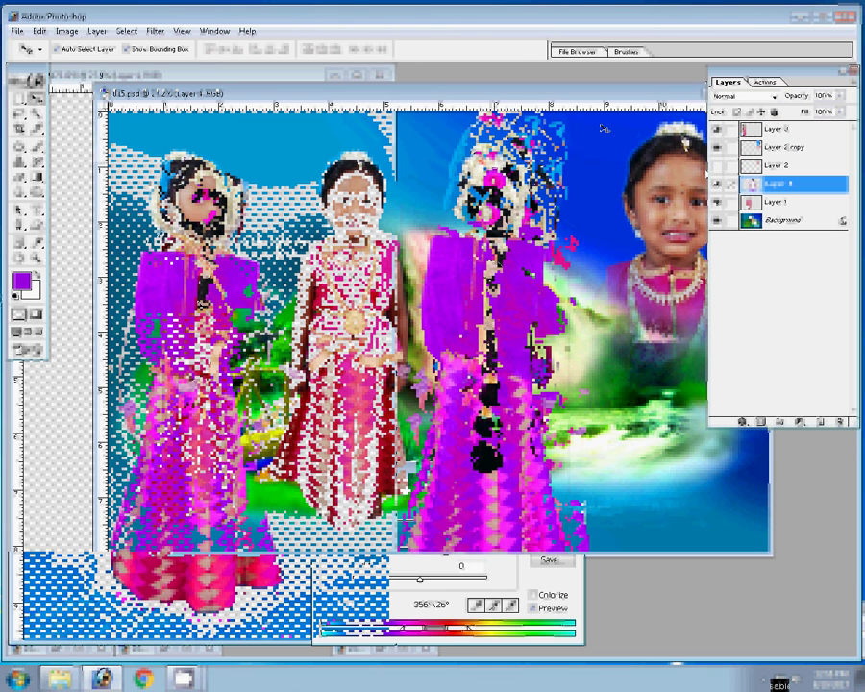
key("ctrl+t")
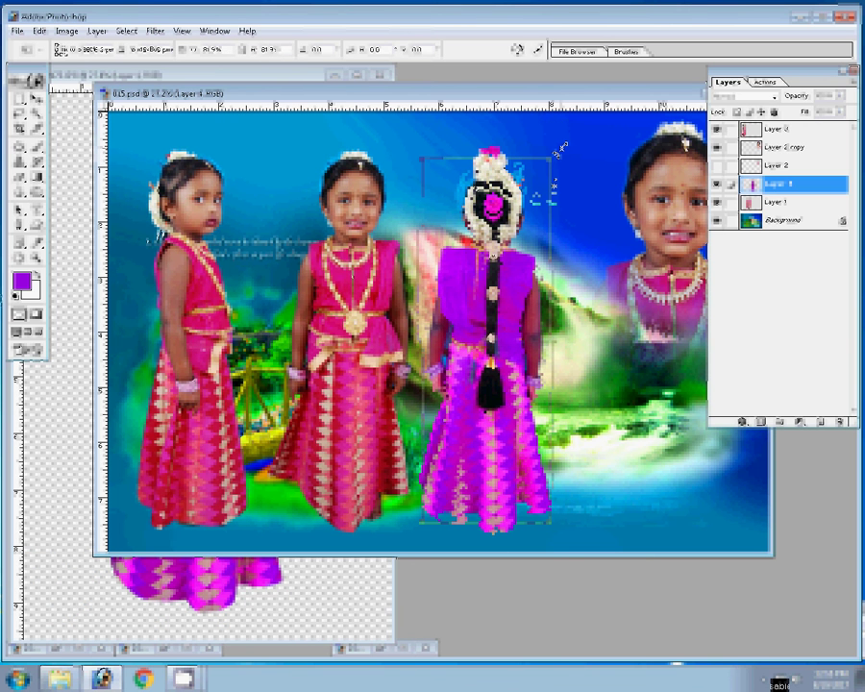
key("Return")
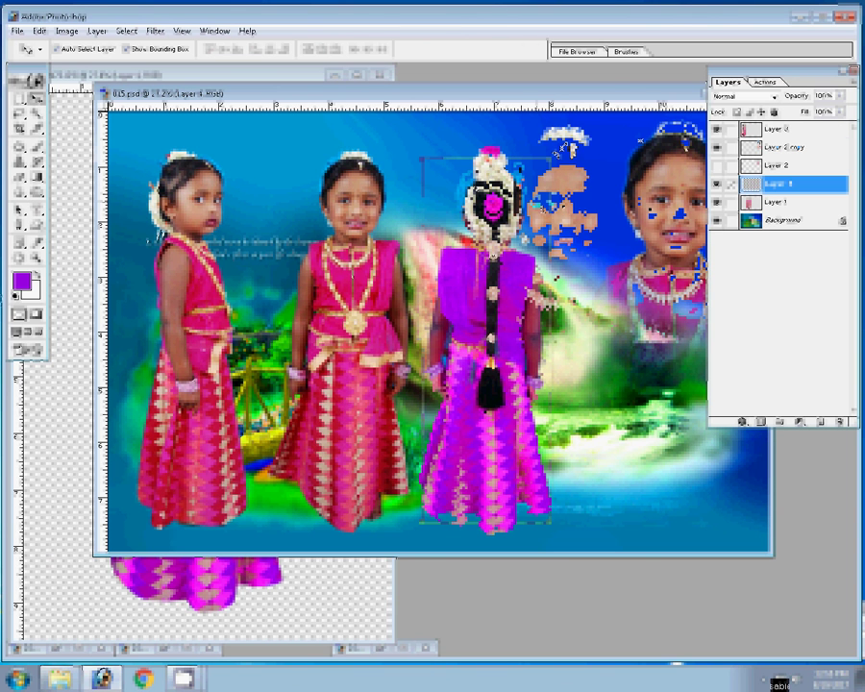
Transform Layer 2 copy, show Layer 2, and move Layer 2 copy below Layer 4
left_click(567, 152)
key("ctrl+t")
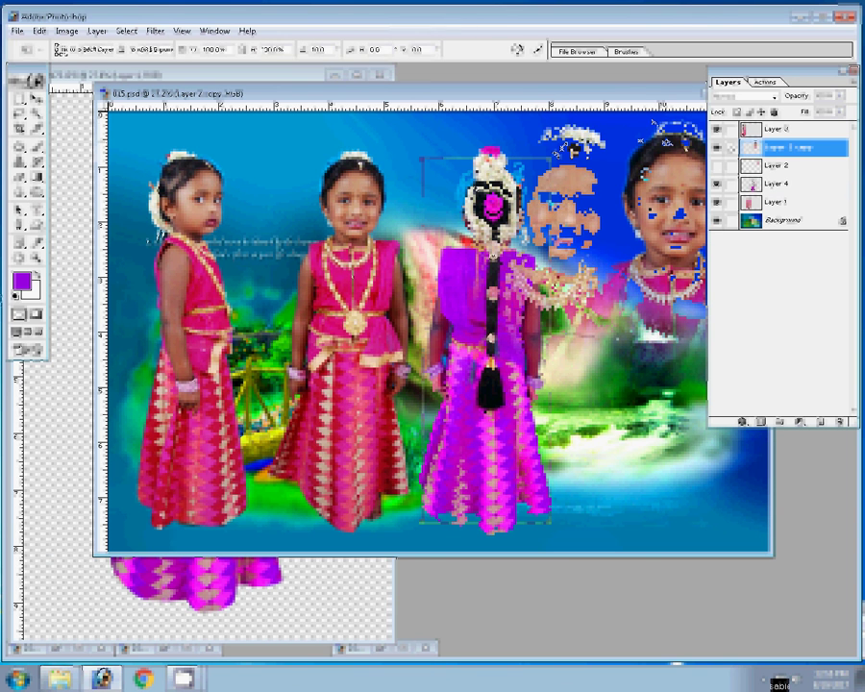
key("Return")
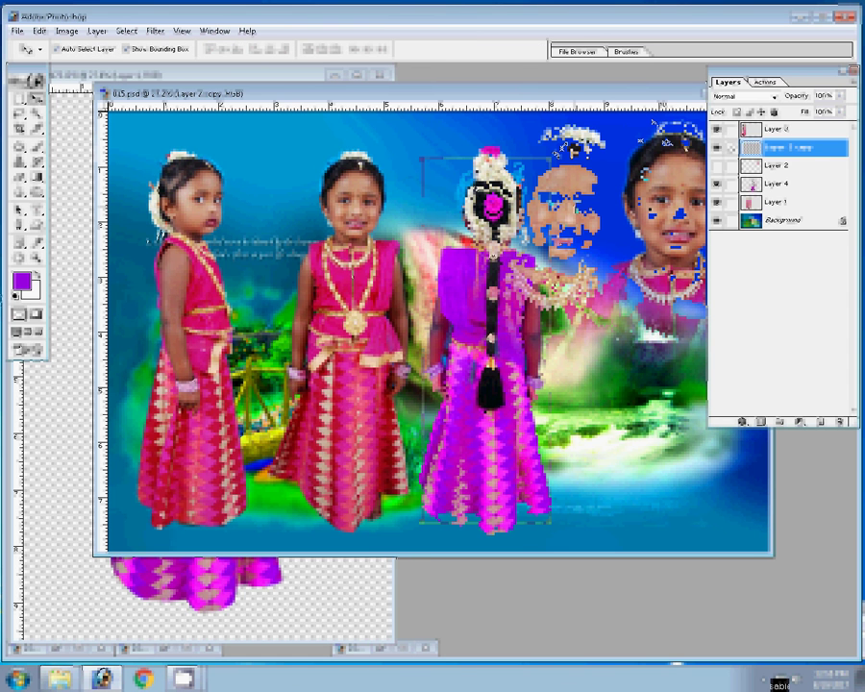
left_click(716, 166)
key("ctrl+bracketleft")
key("ctrl+bracketleft")
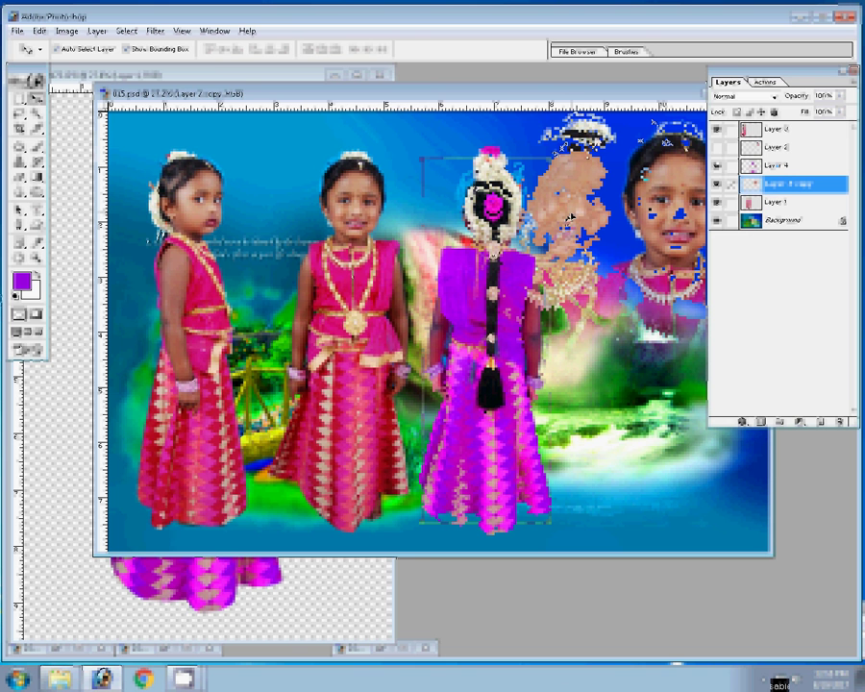
key("ctrl+Tab")
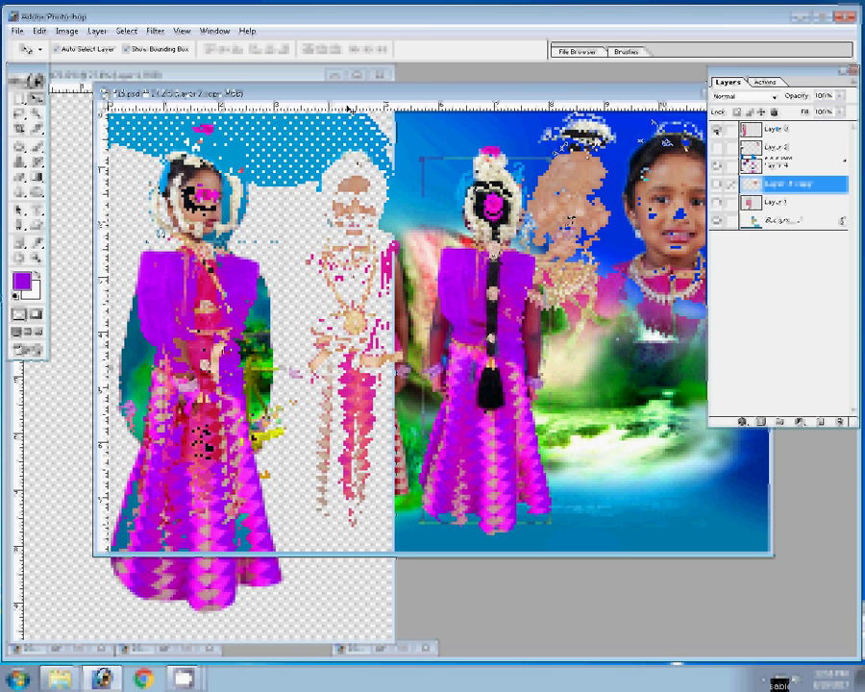
Cycle back to 015.psd and scale the newest girl layer to about 83.4%
key("ctrl+Tab")
key("ctrl+Tab")
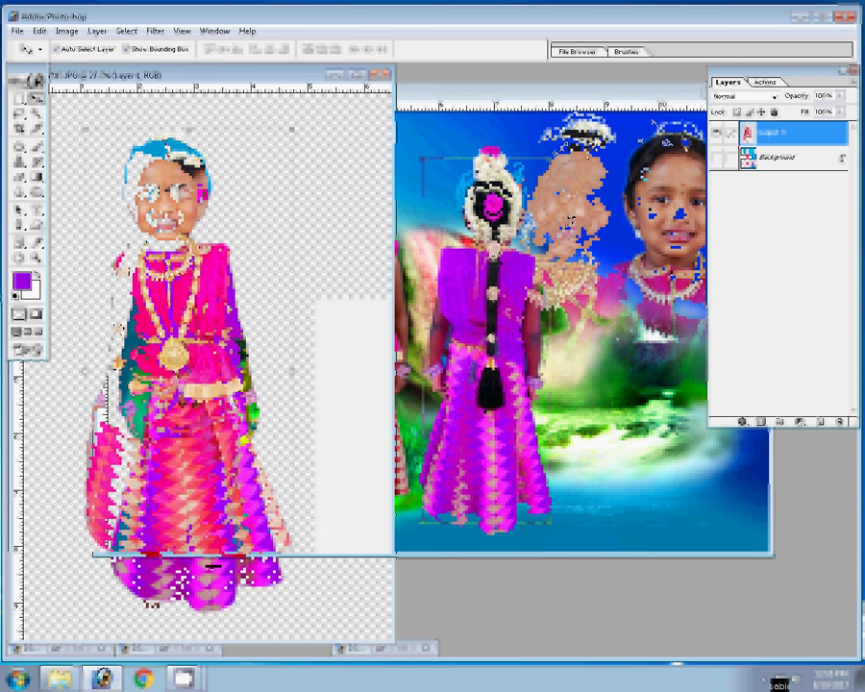
key("ctrl+Tab")
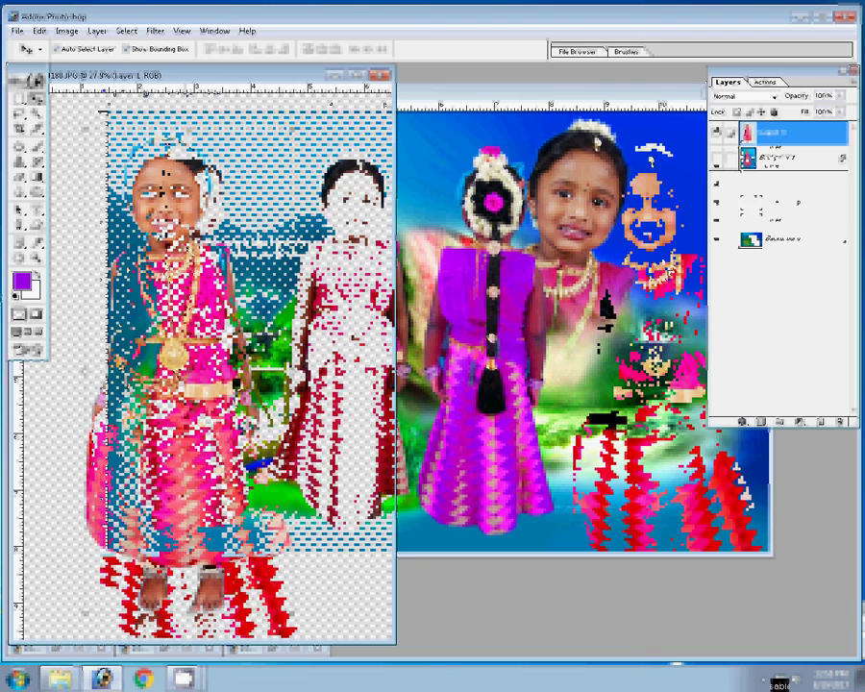
key("ctrl+Tab")
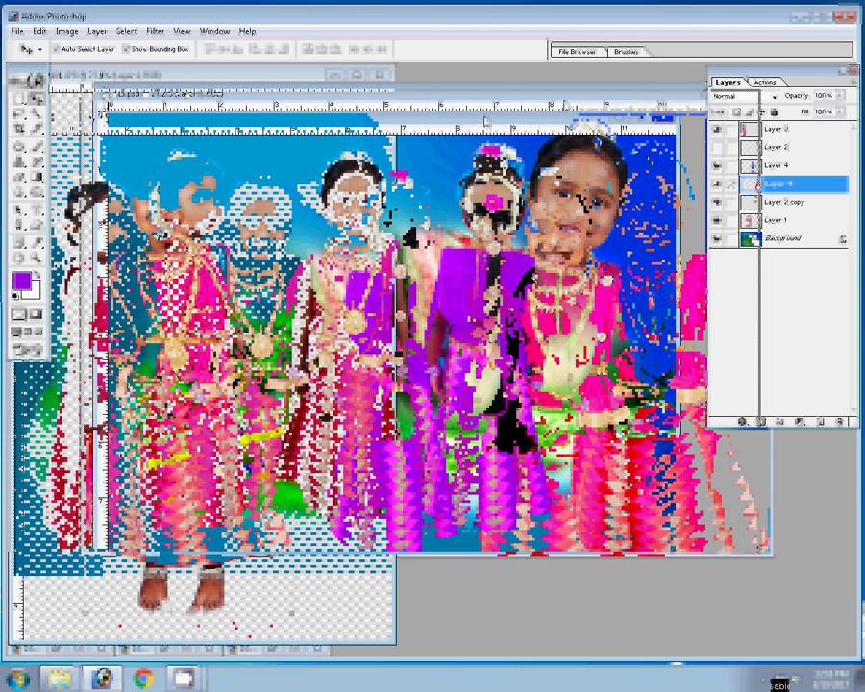
key("ctrl+Tab")
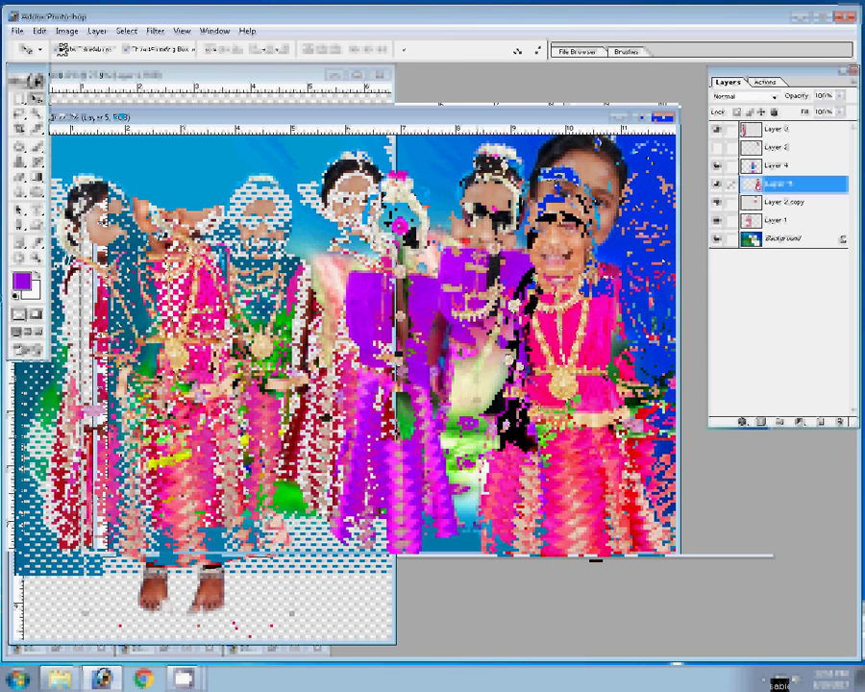
key("ctrl+t")
left_click(63, 48)
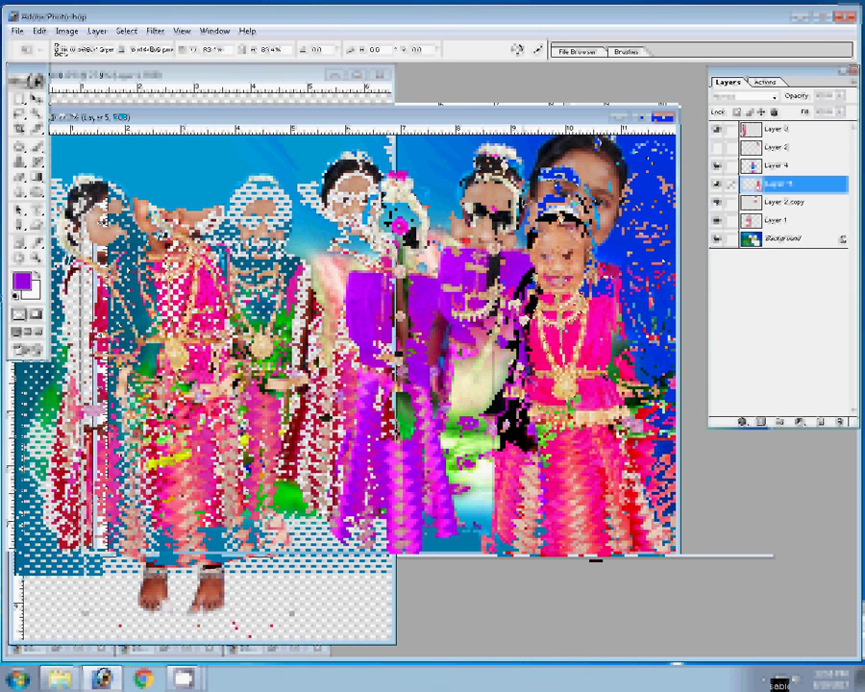
Commit the scaling, copy the selected foot onto its own layer, and flip it
key("Return")
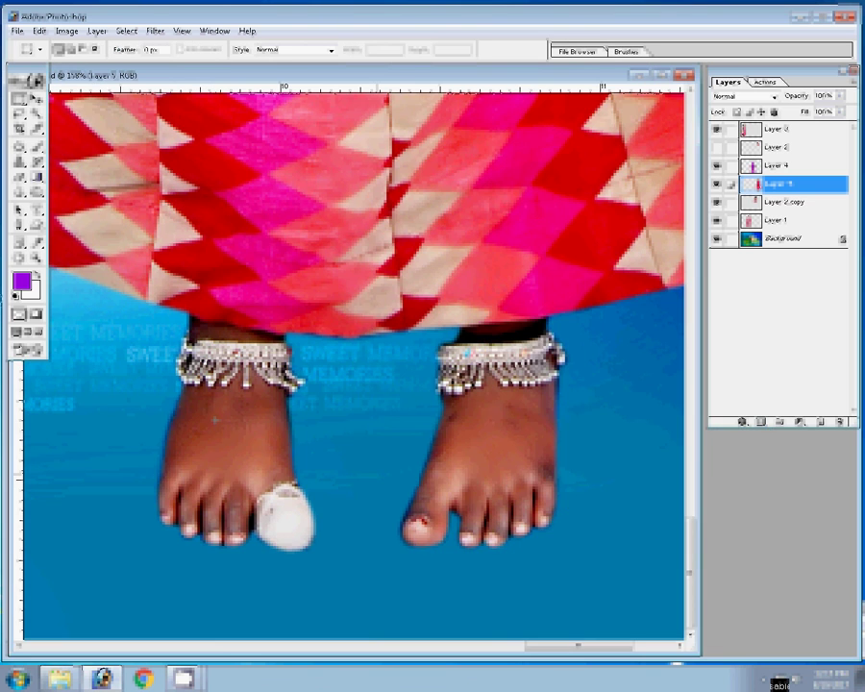
right_click(432, 497)
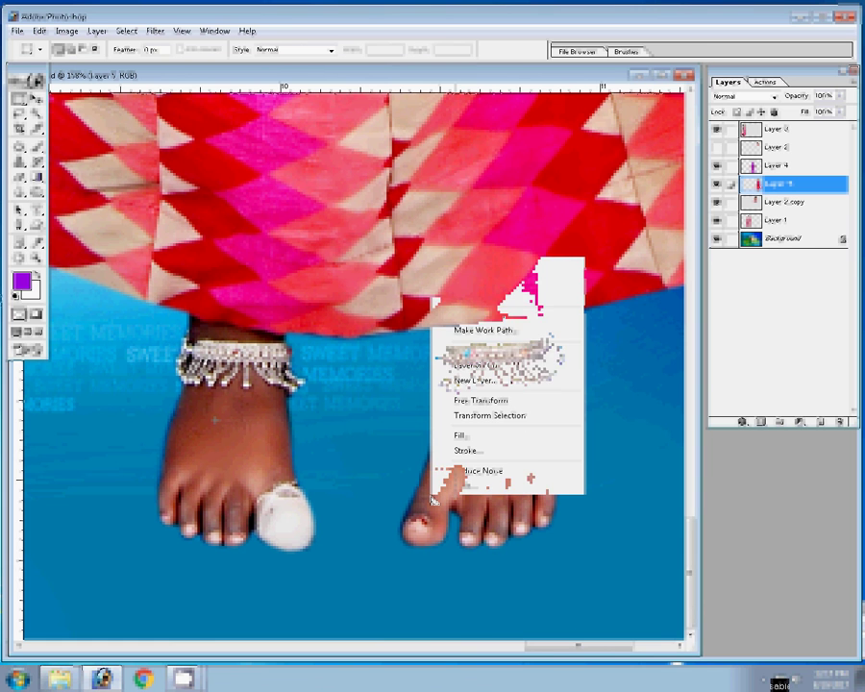
left_click(480, 352)
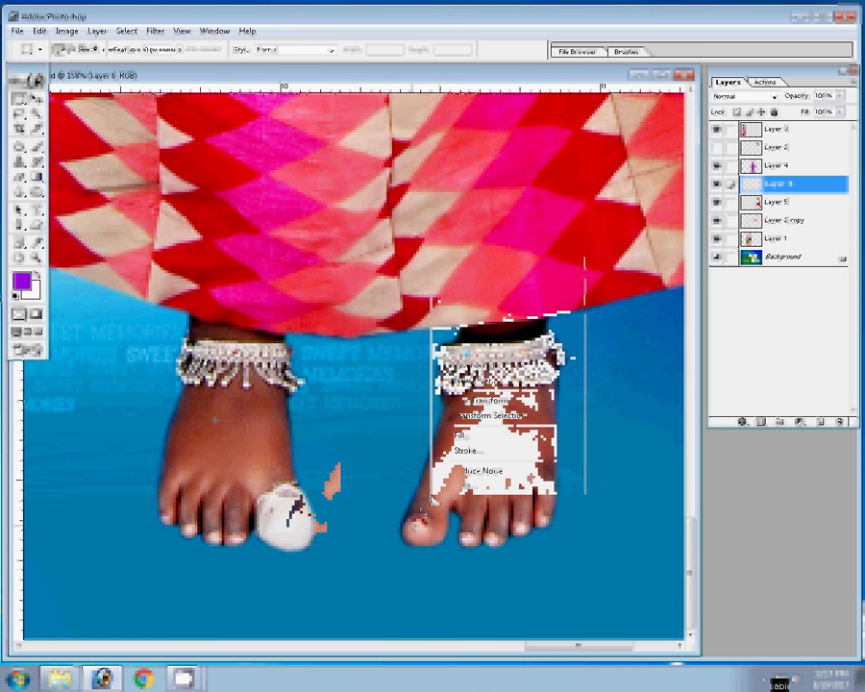
key("ctrl+t")
right_click(388, 412)
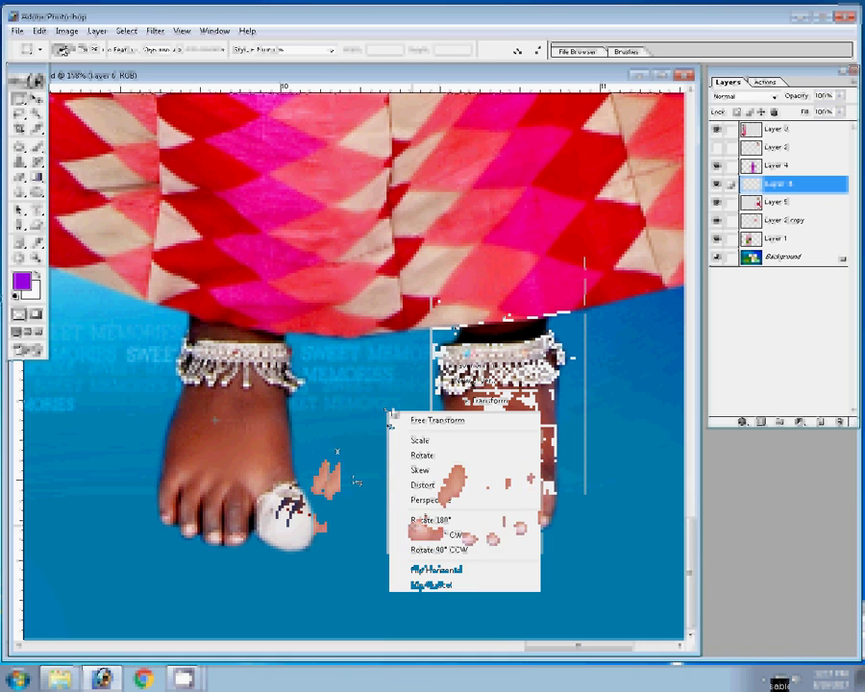
left_click(446, 522)
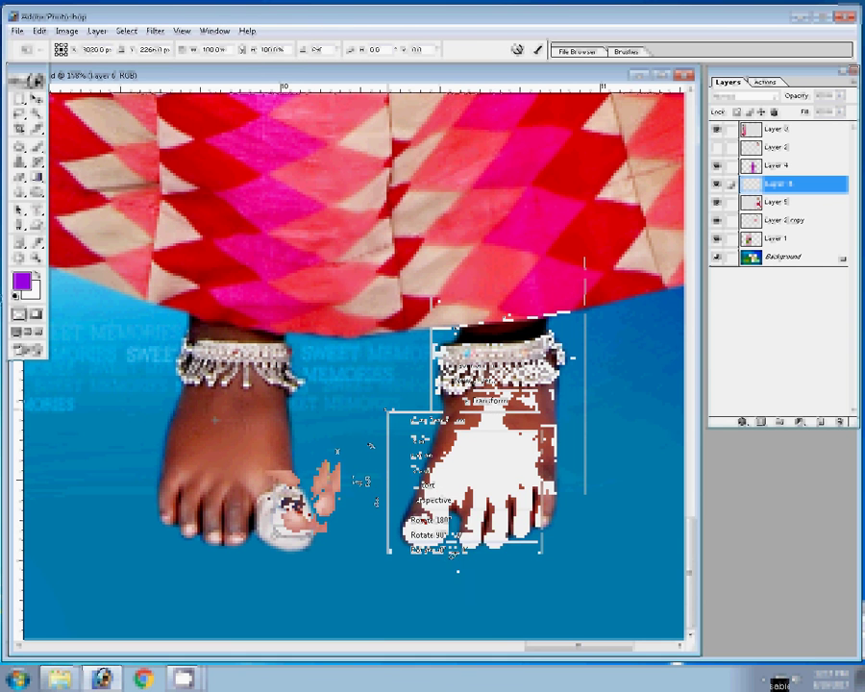
Distort the toe-ring patch, then rotate it 90° CCW onto the left toe
right_click(371, 445)
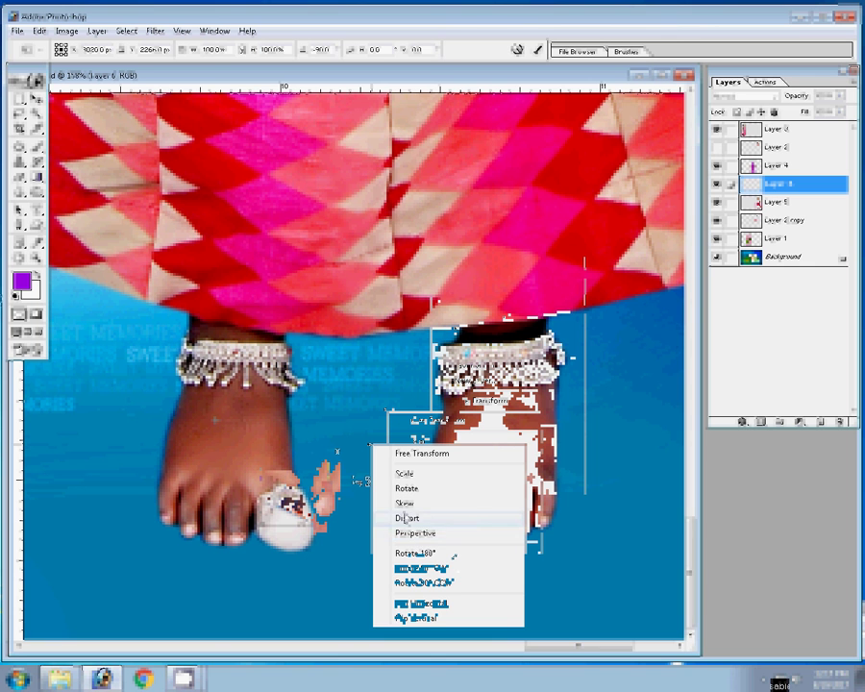
left_click(515, 50)
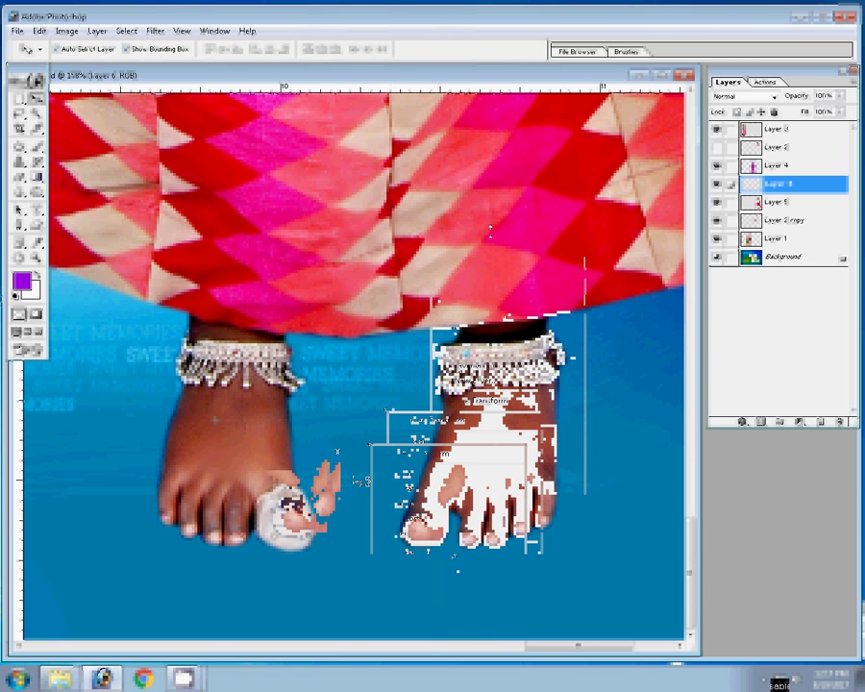
key("ctrl+t")
right_click(361, 438)
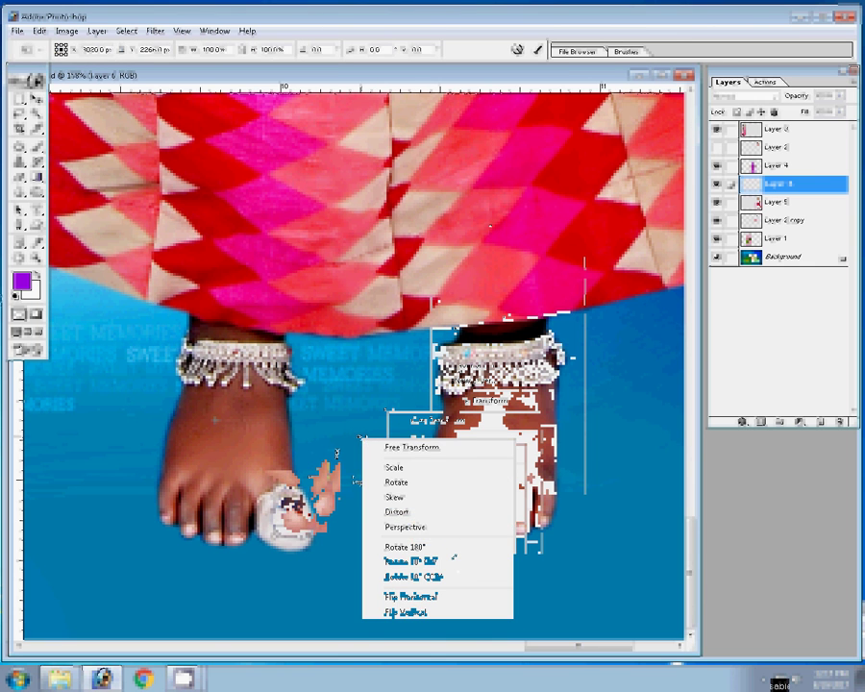
left_click(420, 577)
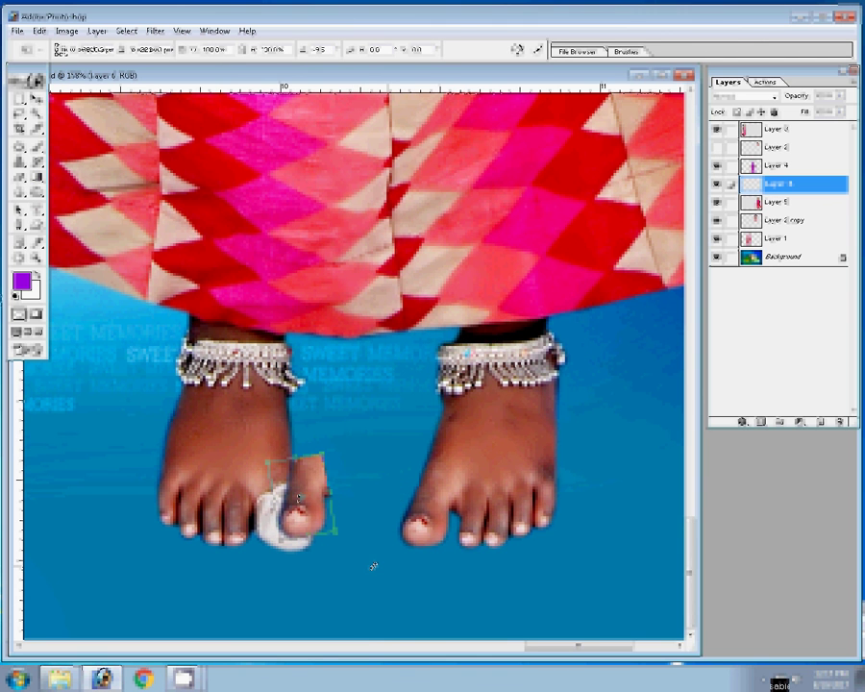
key("Return")
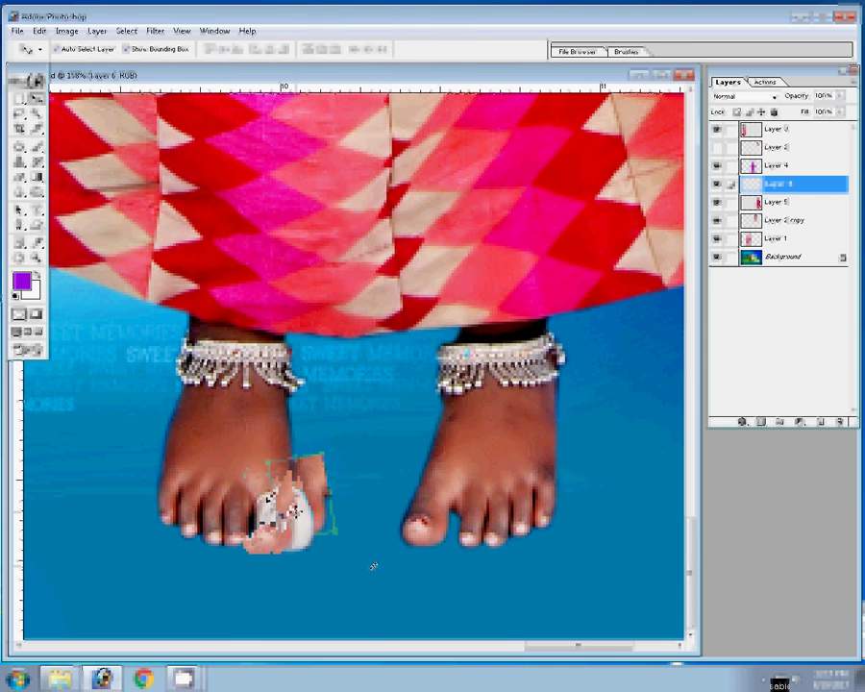
Erase the excess white patch edges on Layer 5 and Layer 6
key("e")
key("alt+bracketleft")
left_click(303, 528)
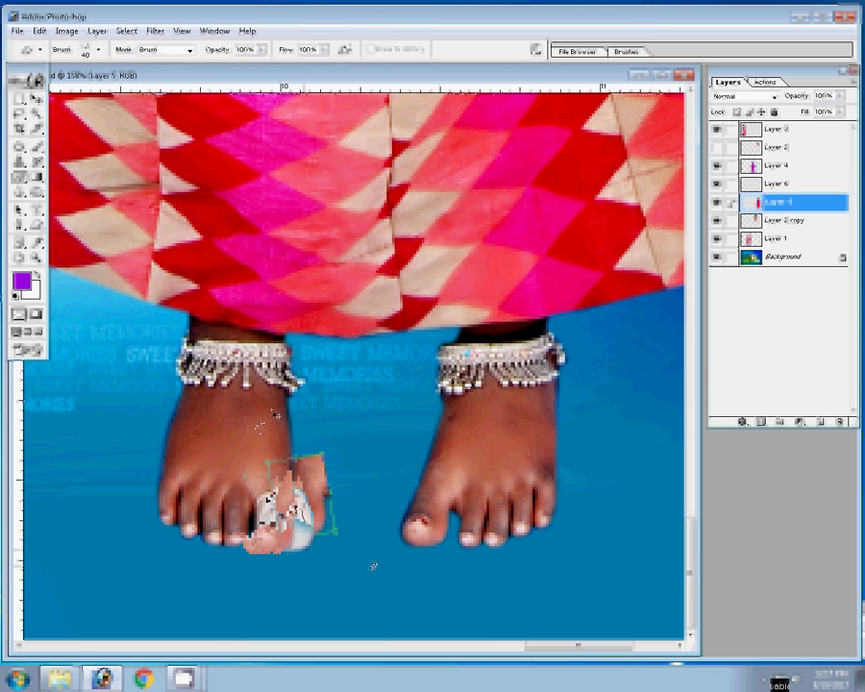
key("v")
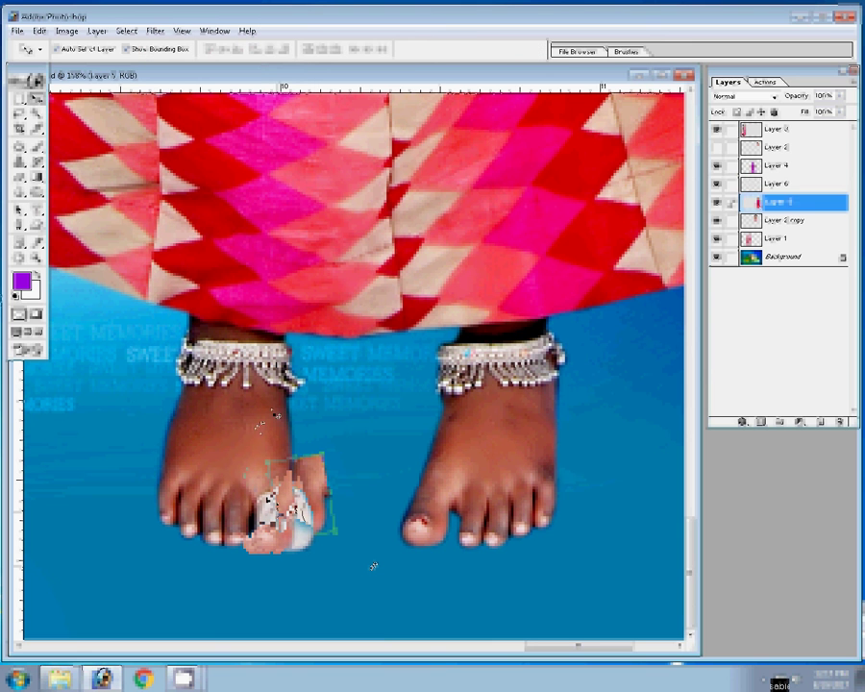
key("e")
key("alt+bracketright")
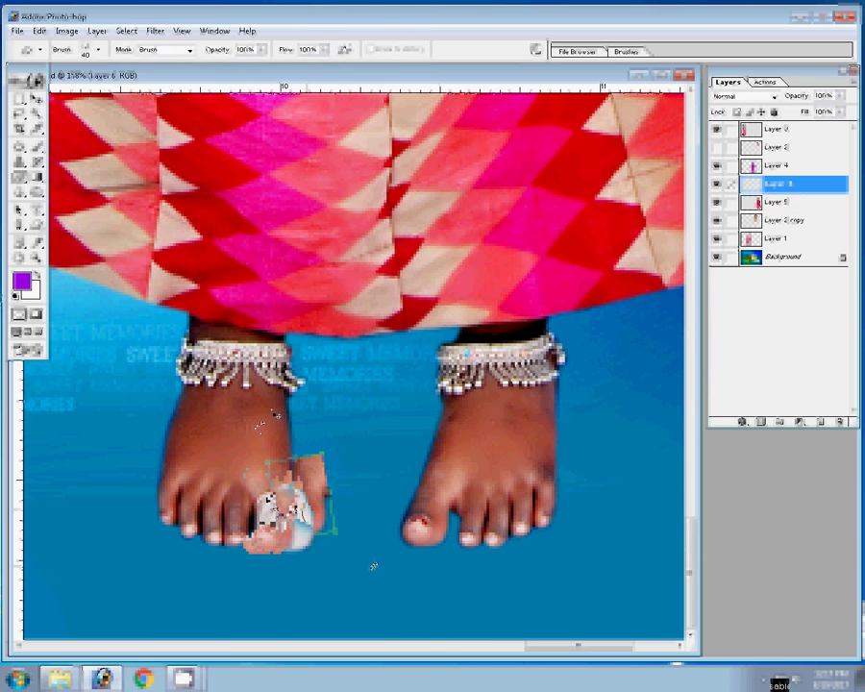
Set up a 20 px Clone Stamp brush and make Layer 5 the working layer
key("v")
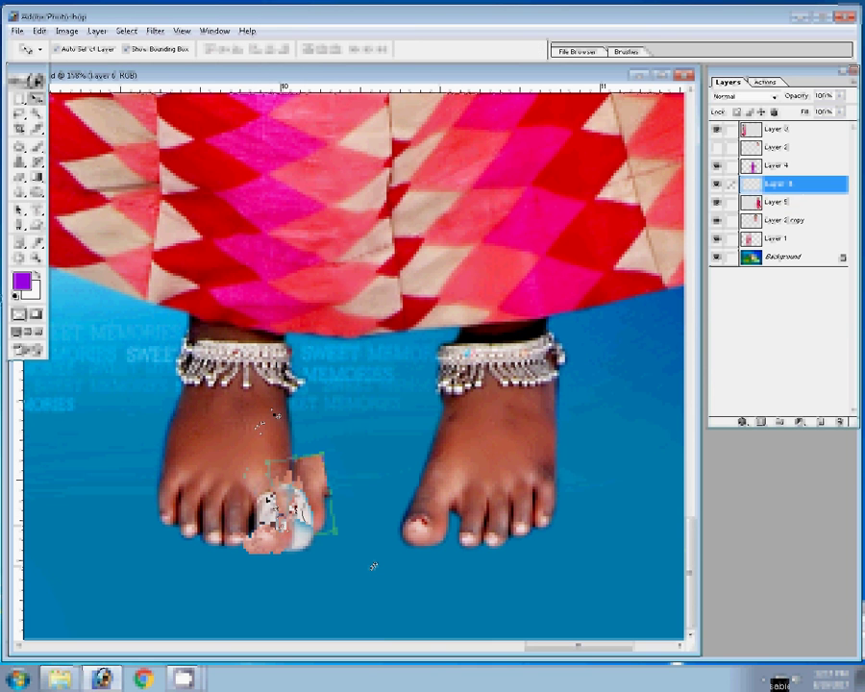
key("s")
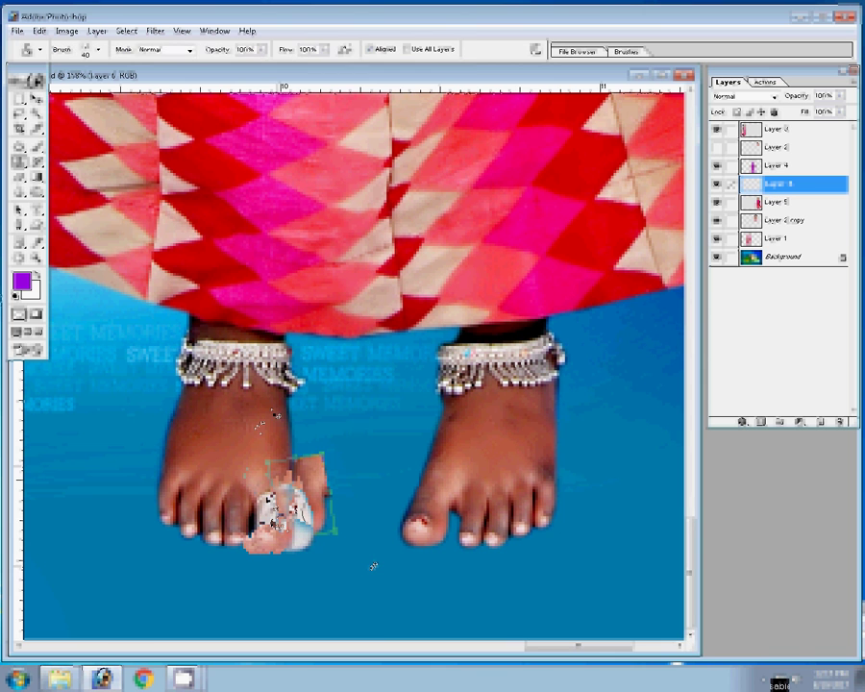
key("bracketright")
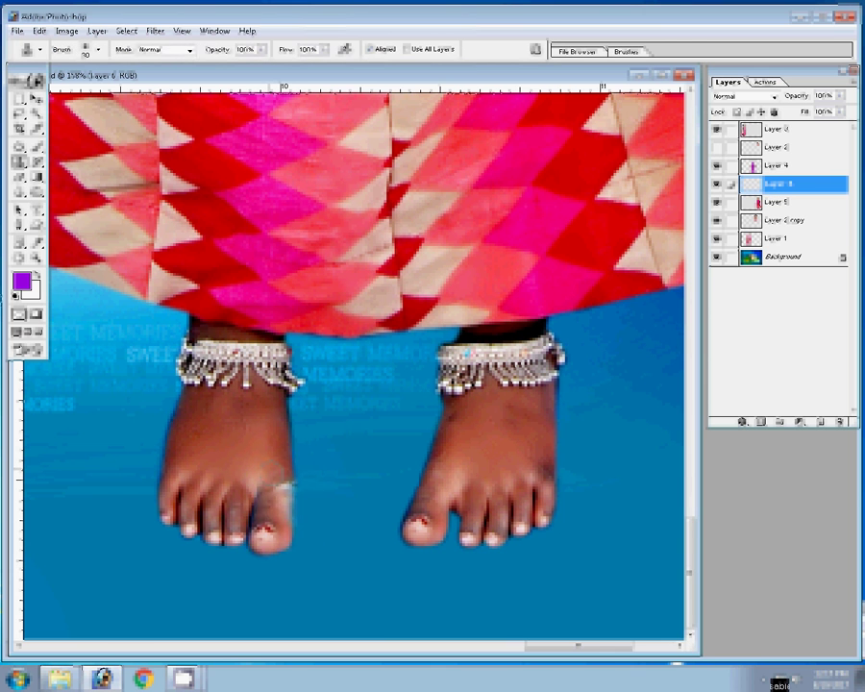
key("bracketleft")
key("bracketleft")
key("bracketleft")
left_click(775, 204)
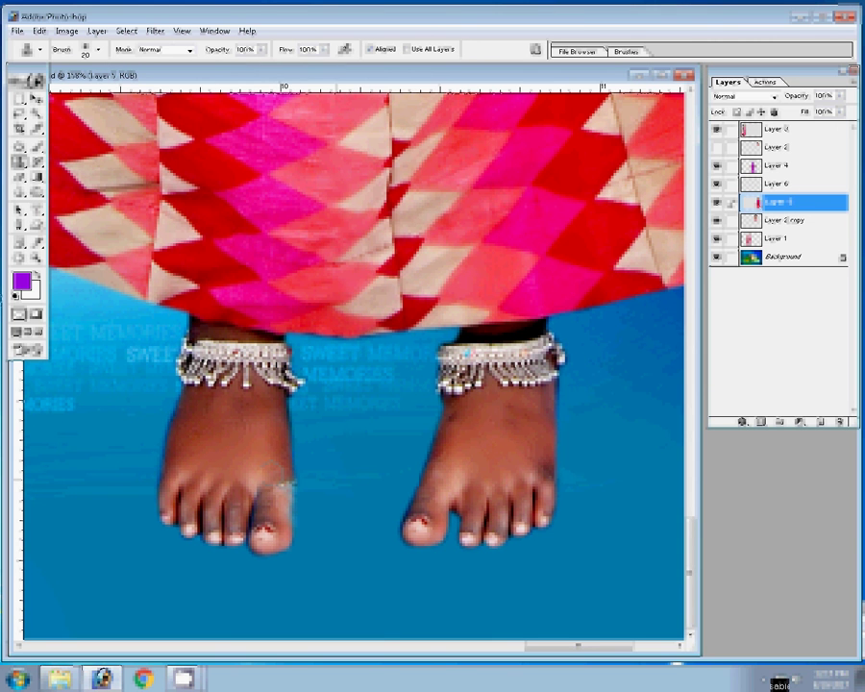
With the Eraser, select Layer 6 at the toe and zoom out to view the group
key("e")
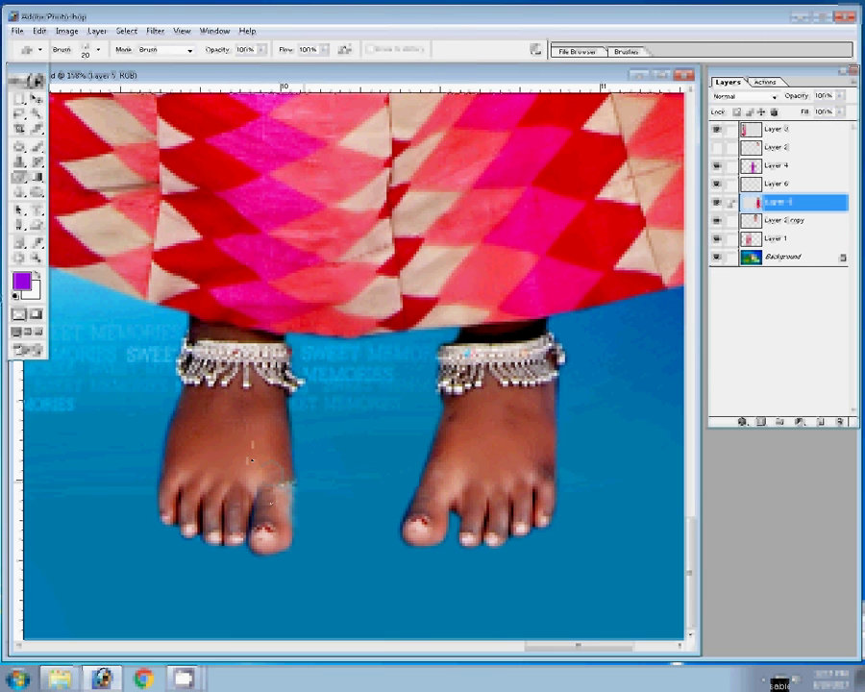
right_click(320, 528)
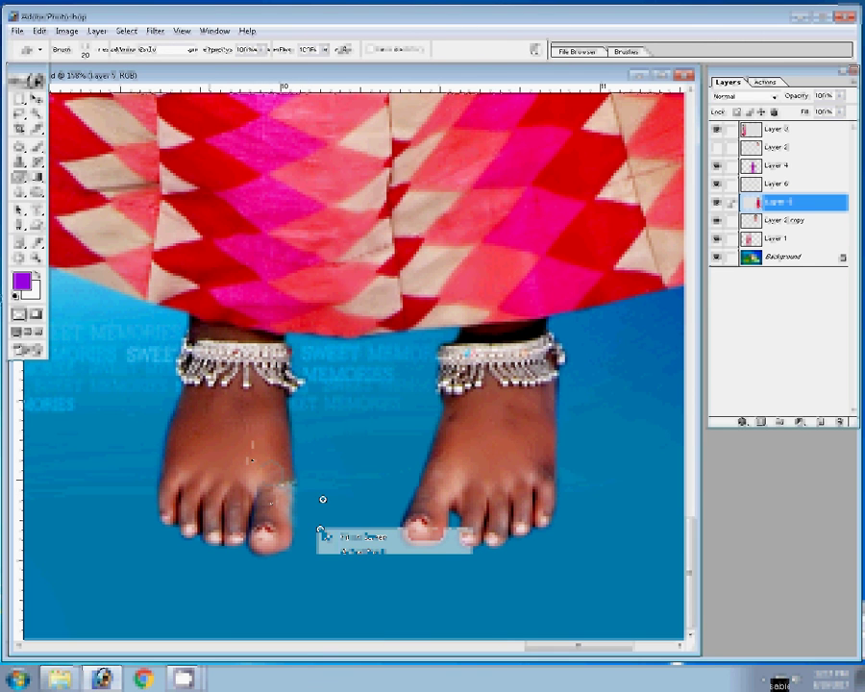
left_click(327, 536)
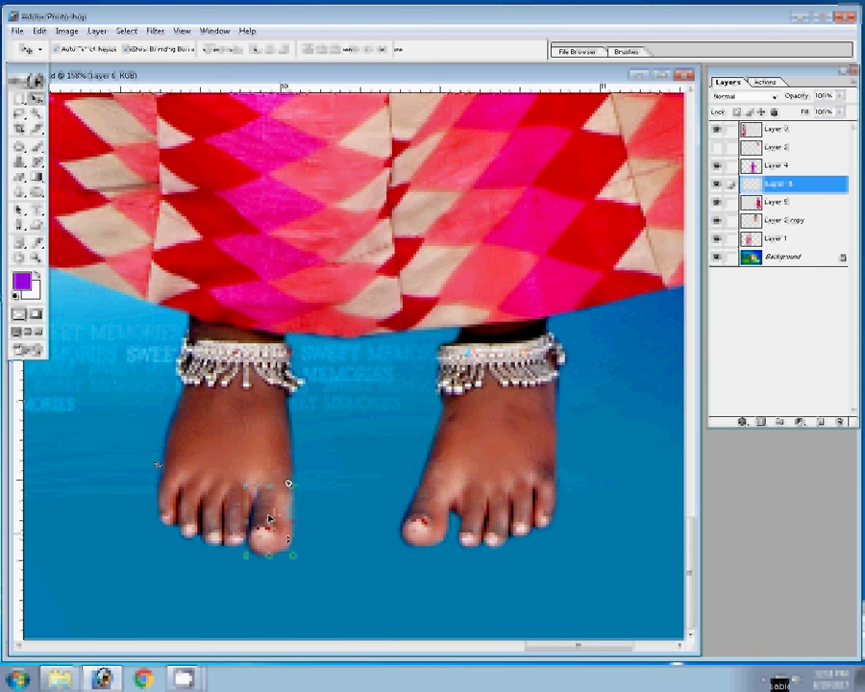
right_click(269, 519)
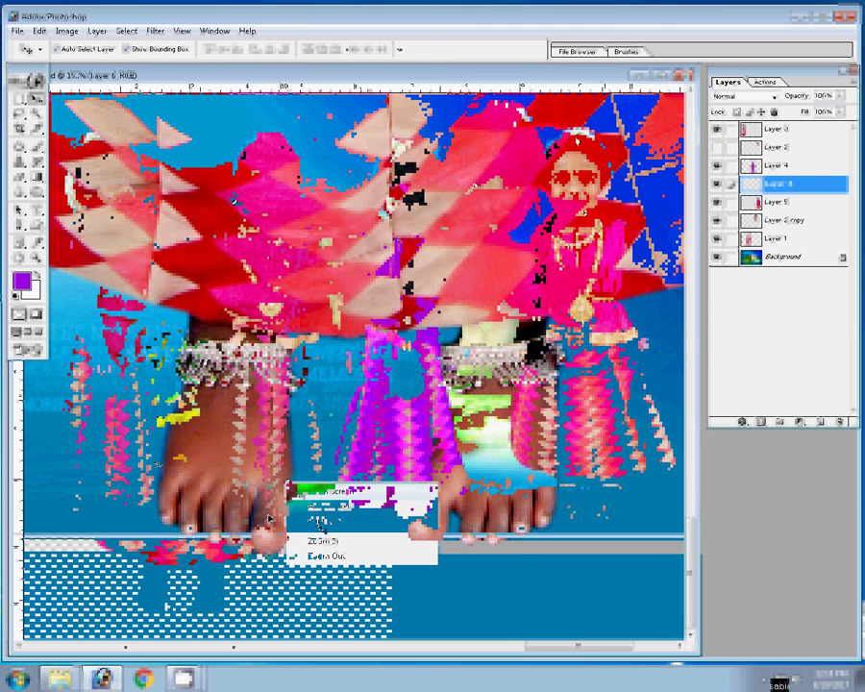
left_click(325, 556)
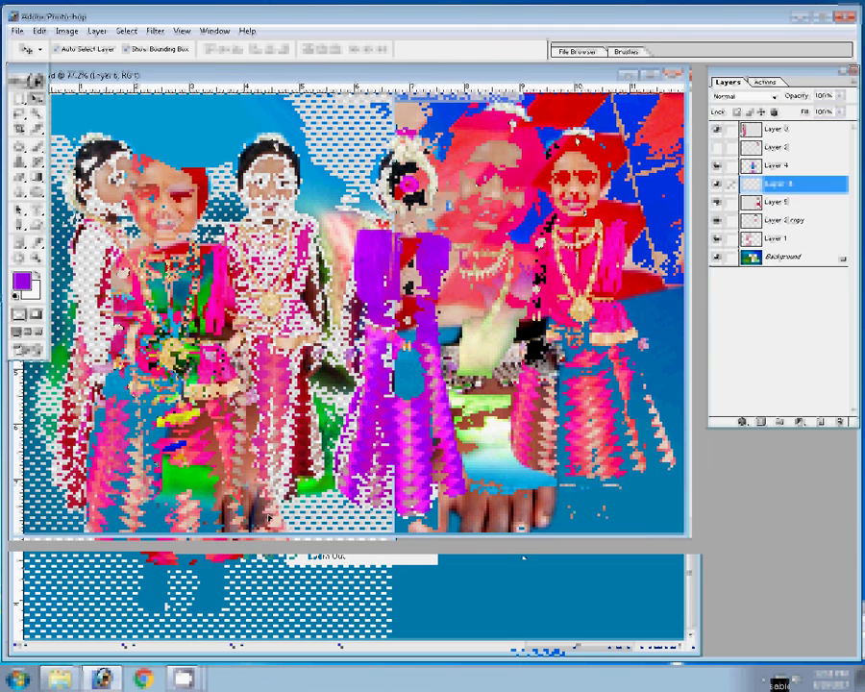
Start opening a file and browse into the A 1 folder in thumbnail view
key("ctrl+o")
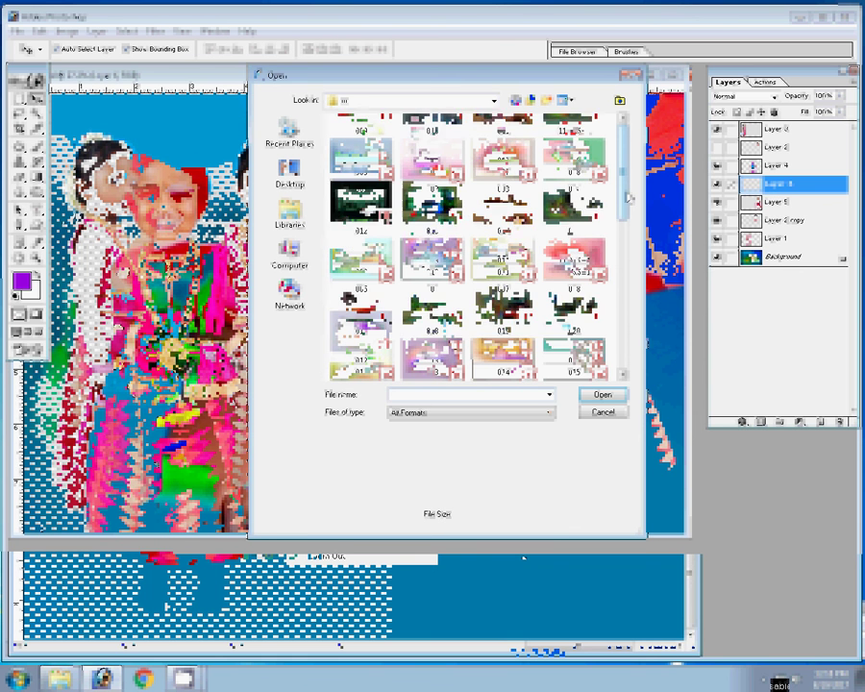
left_click_drag(625, 197, 624, 335)
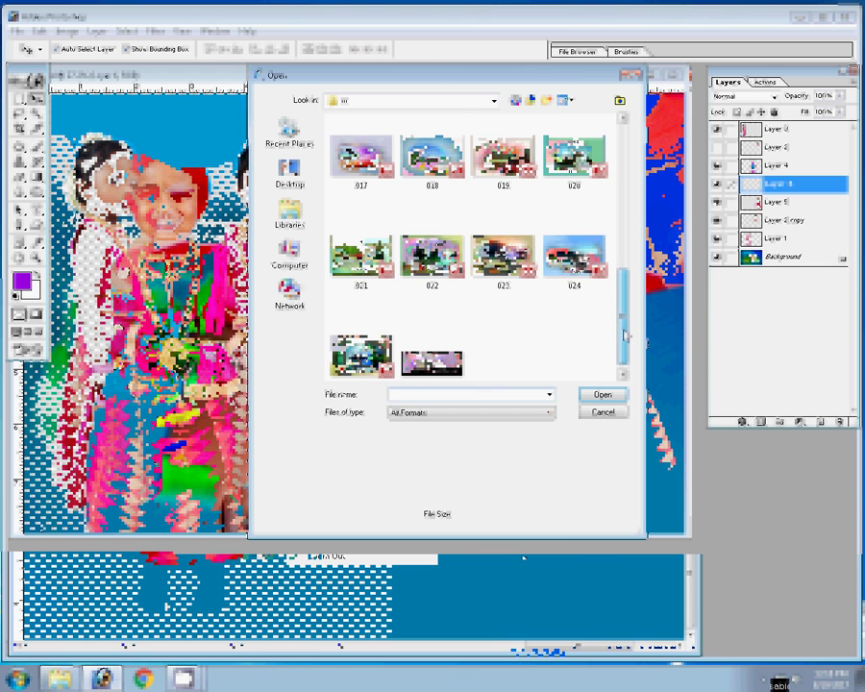
left_click(529, 101)
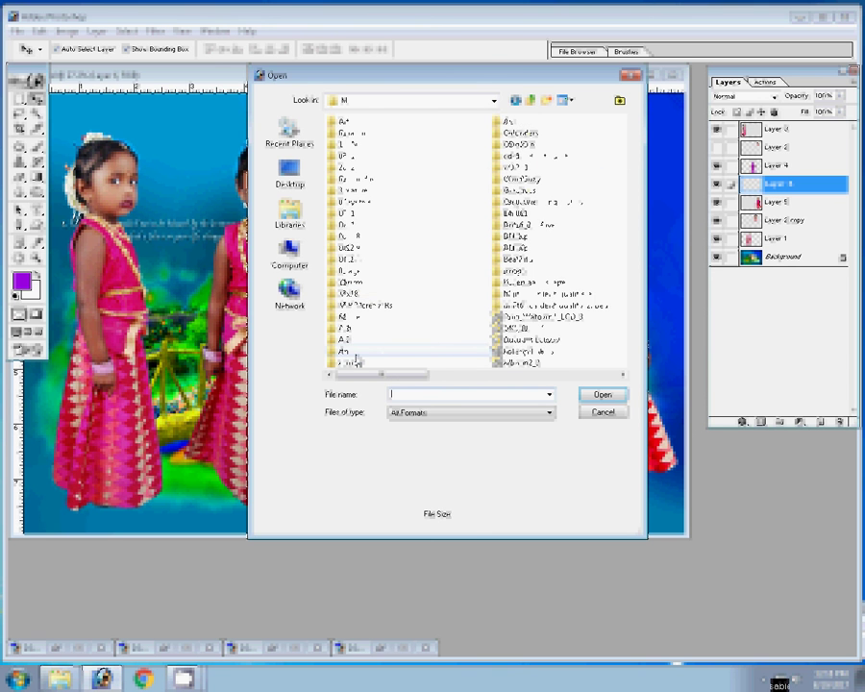
left_click(545, 100)
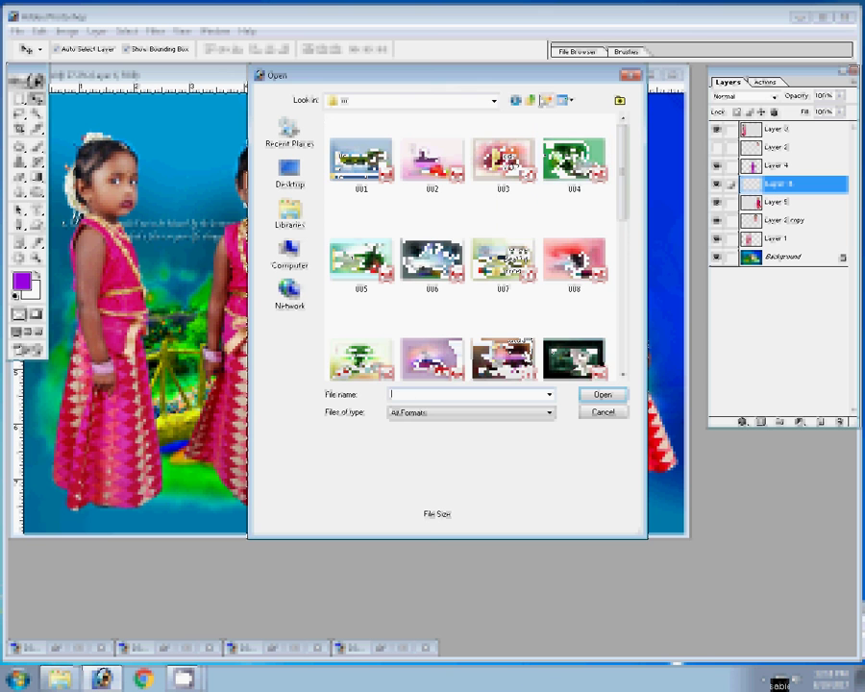
left_click(545, 100)
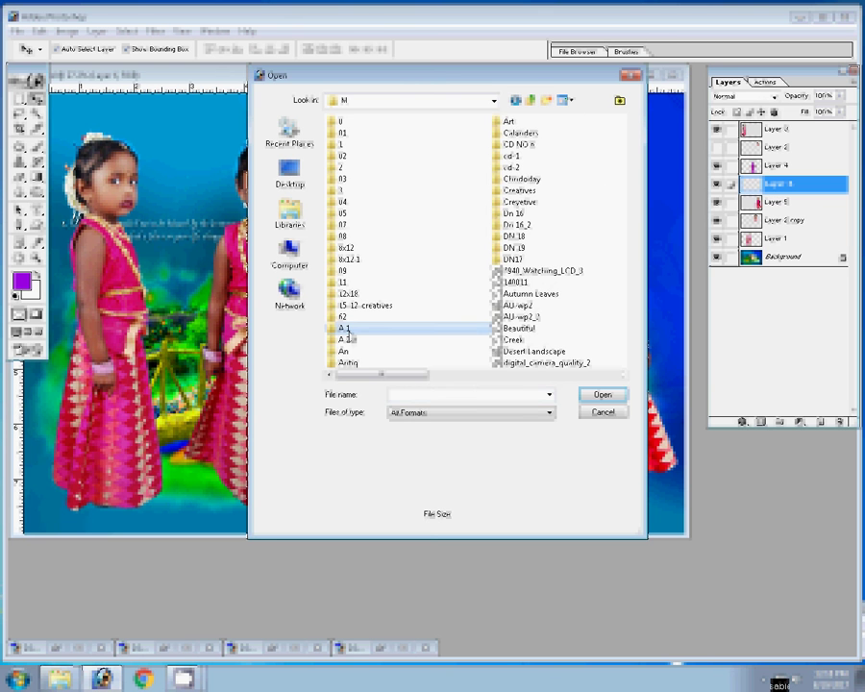
left_click(349, 333)
left_click(616, 400)
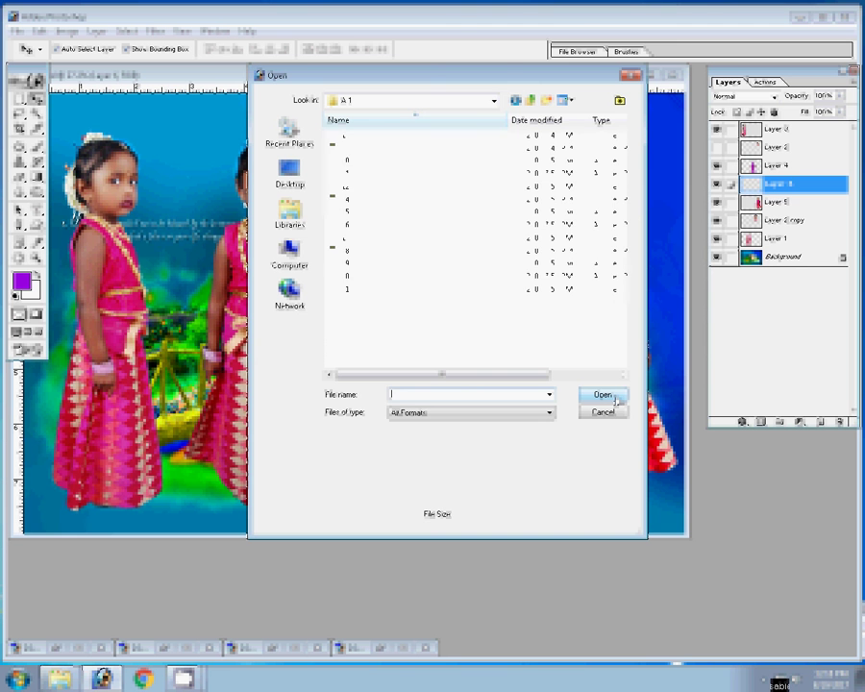
left_click(563, 100)
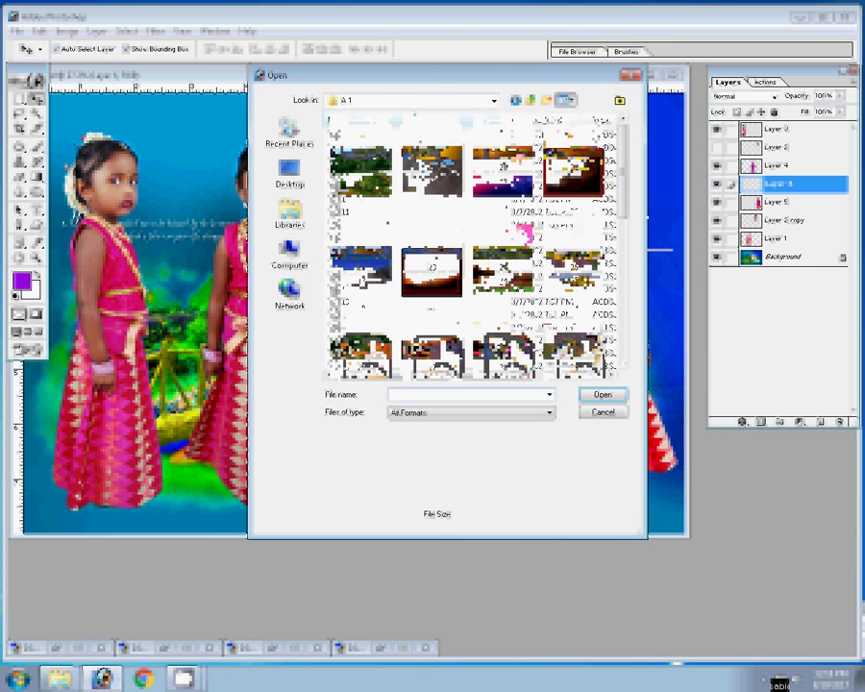
left_click_drag(621, 173, 621, 288)
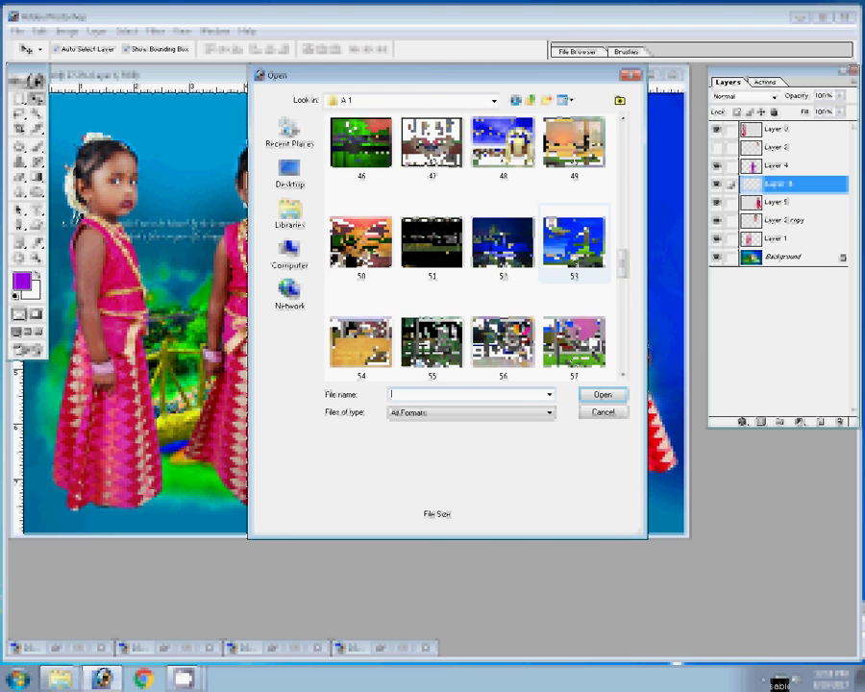
Go back to the M folder and open the AU-wp4 image
left_click(588, 246)
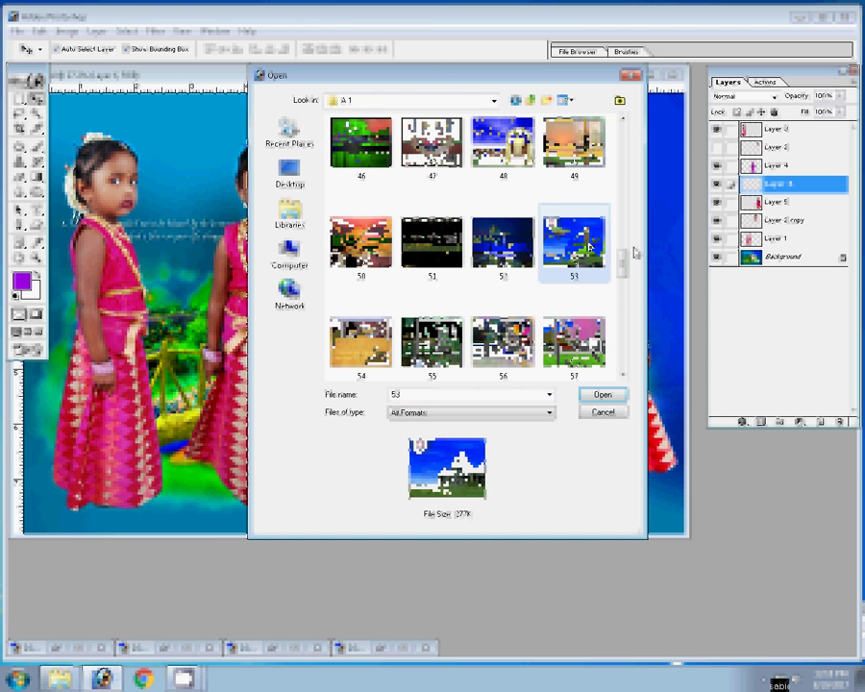
scroll(634, 251, "down", 2)
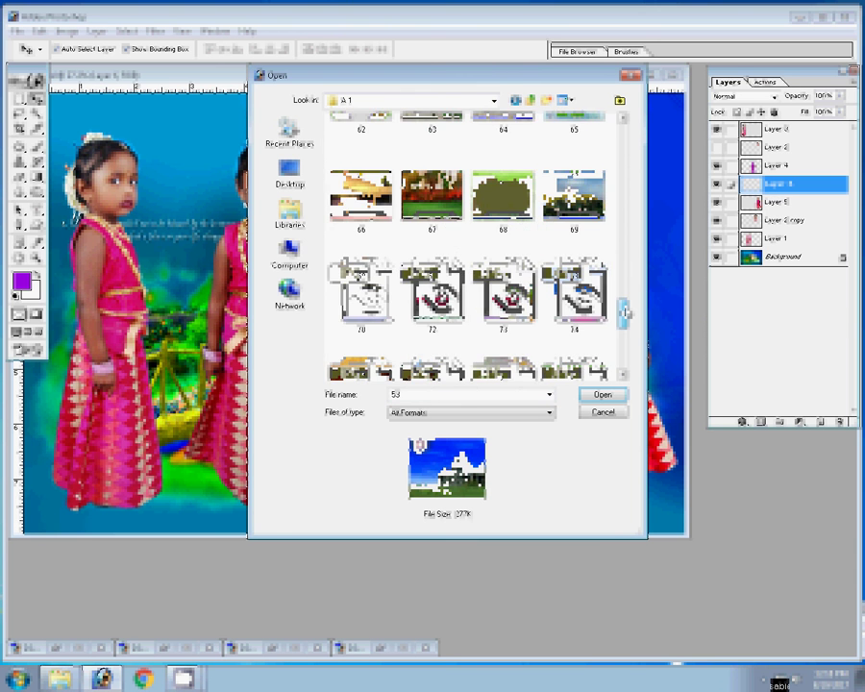
left_click_drag(624, 312, 623, 356)
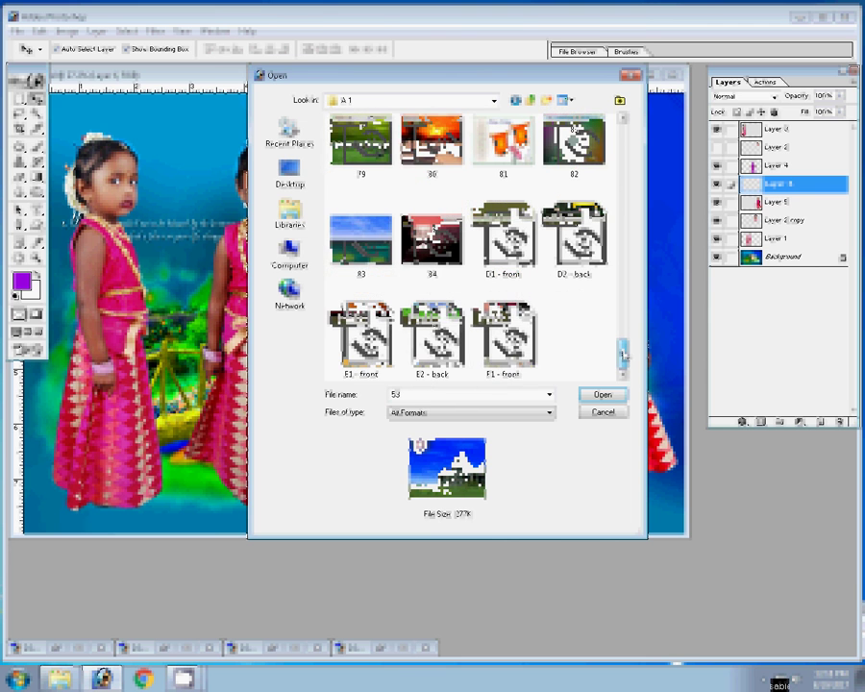
left_click(530, 100)
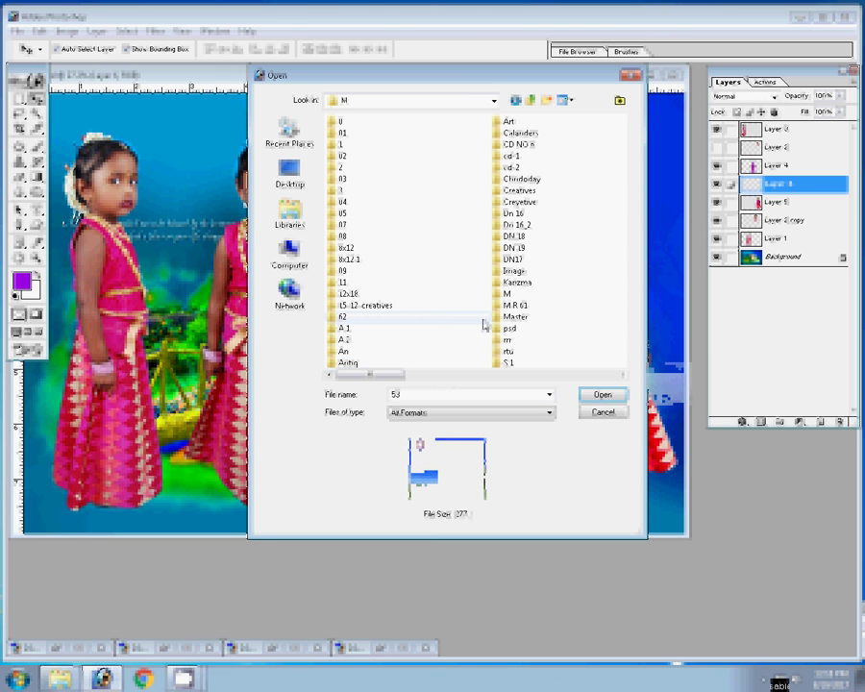
left_click(484, 326)
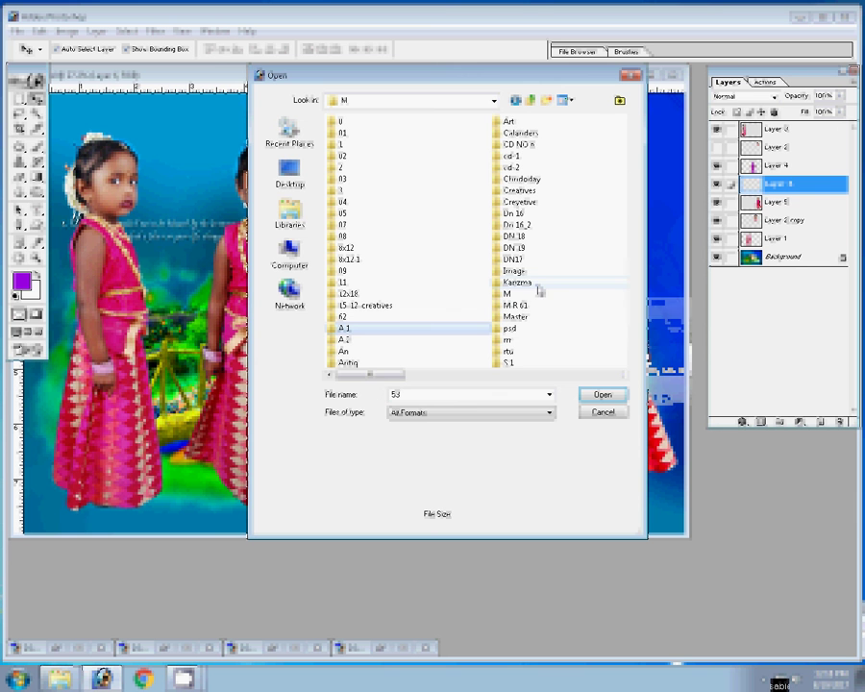
left_click(531, 298)
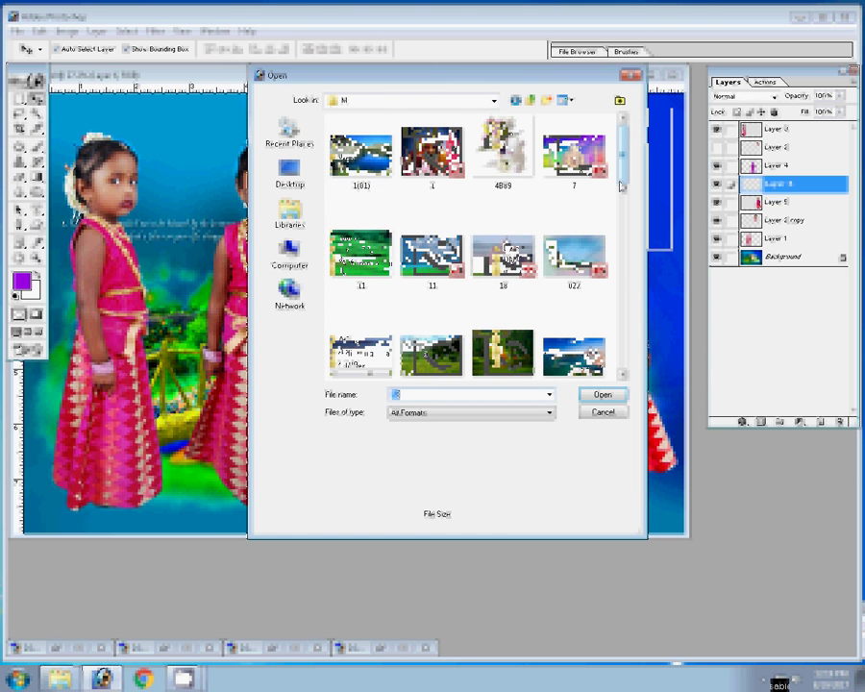
scroll(621, 182, "down", 2)
left_click(582, 274)
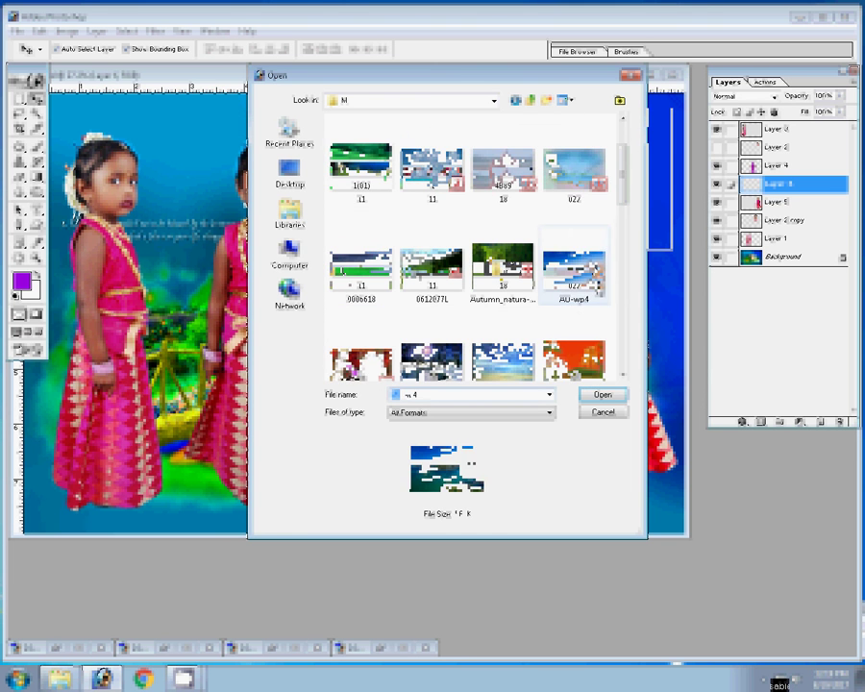
left_click(605, 394)
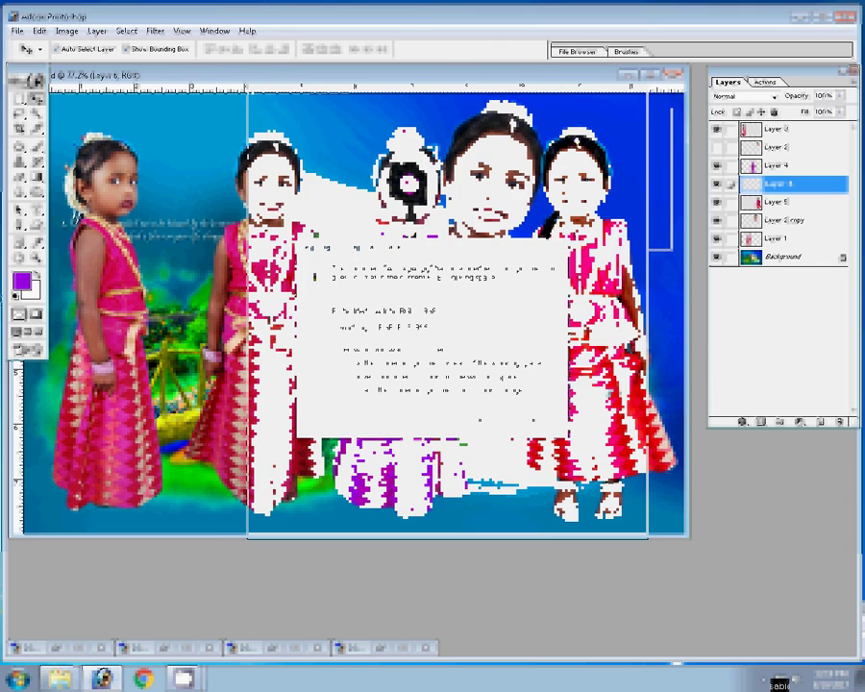
Dismiss the profile warning, scale AU-wp4 to cover the canvas, and send it behind the girls
left_click(485, 415)
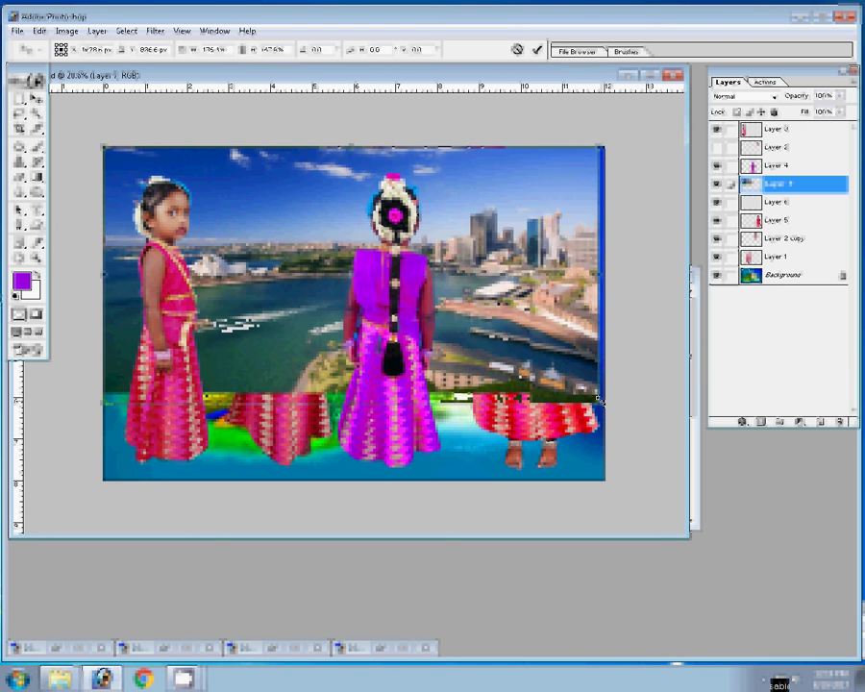
left_click_drag(598, 399, 596, 396)
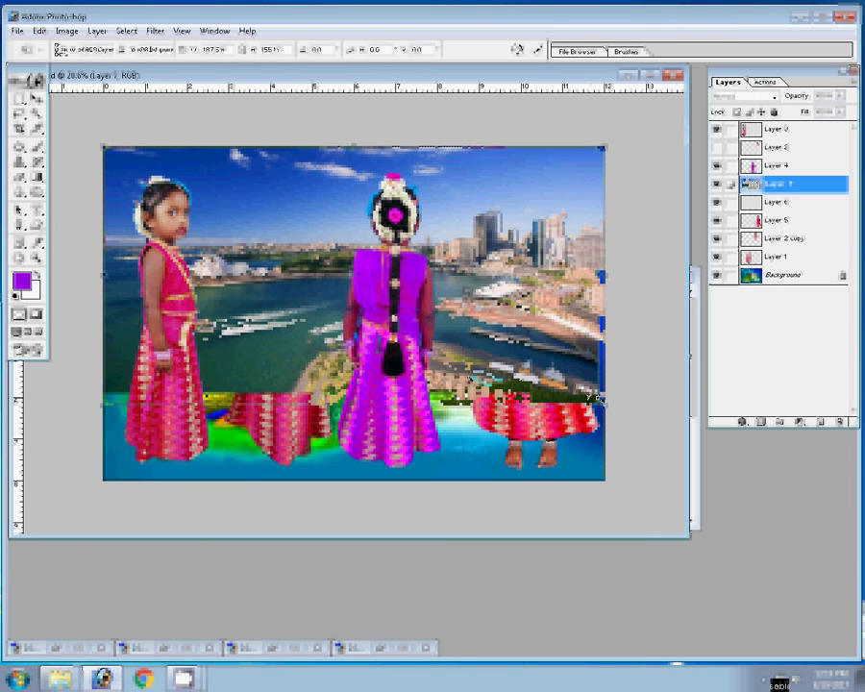
key("Return")
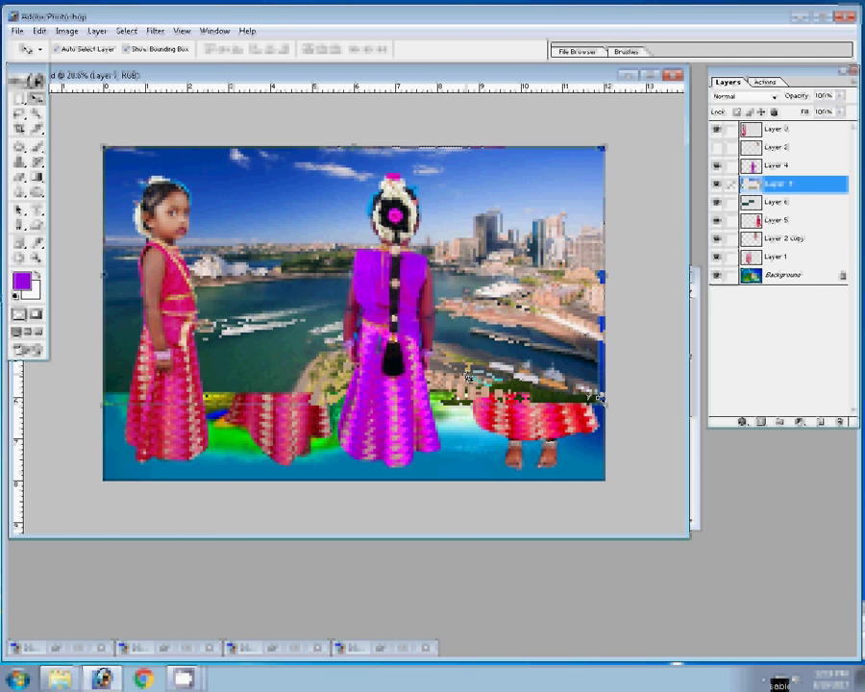
key("ctrl+bracketleft")
key("ctrl+bracketleft")
key("ctrl+bracketleft")
key("ctrl+bracketleft")
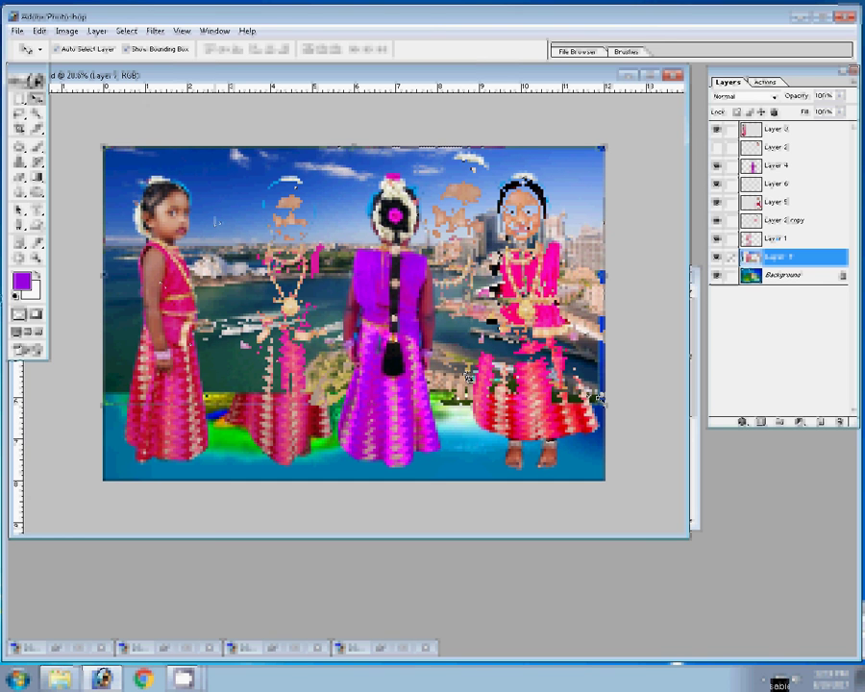
Set the Brush to 400 px, briefly switching to Zoom and Move before returning to Brush
key("b")
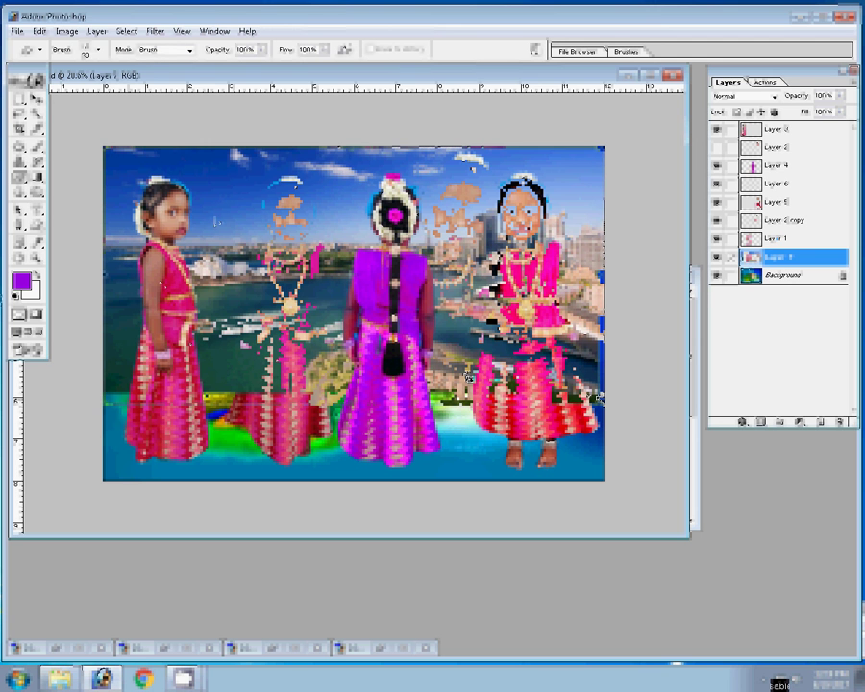
key("bracketright")
key("bracketright")
key("bracketright")
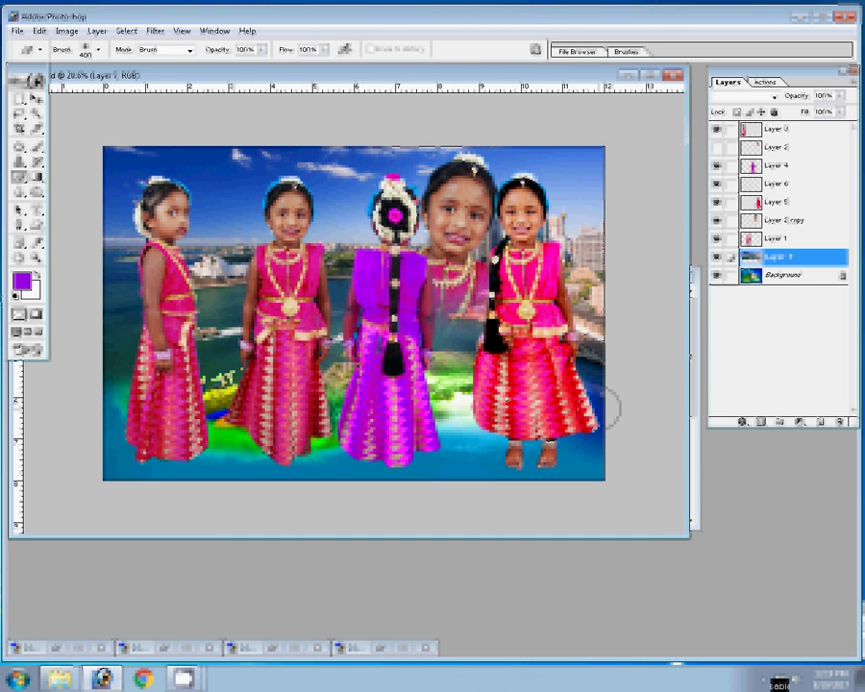
key("z")
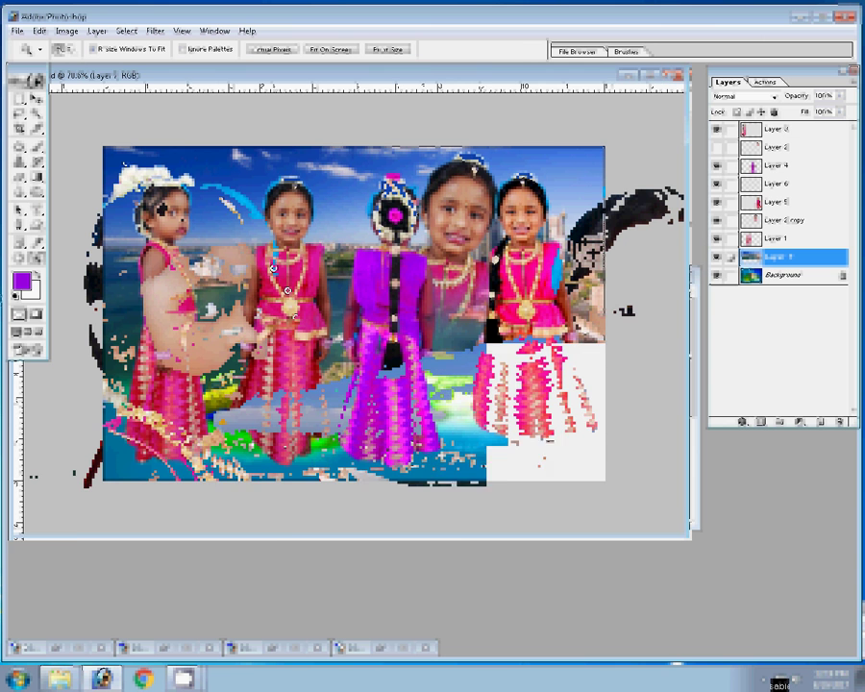
key("v")
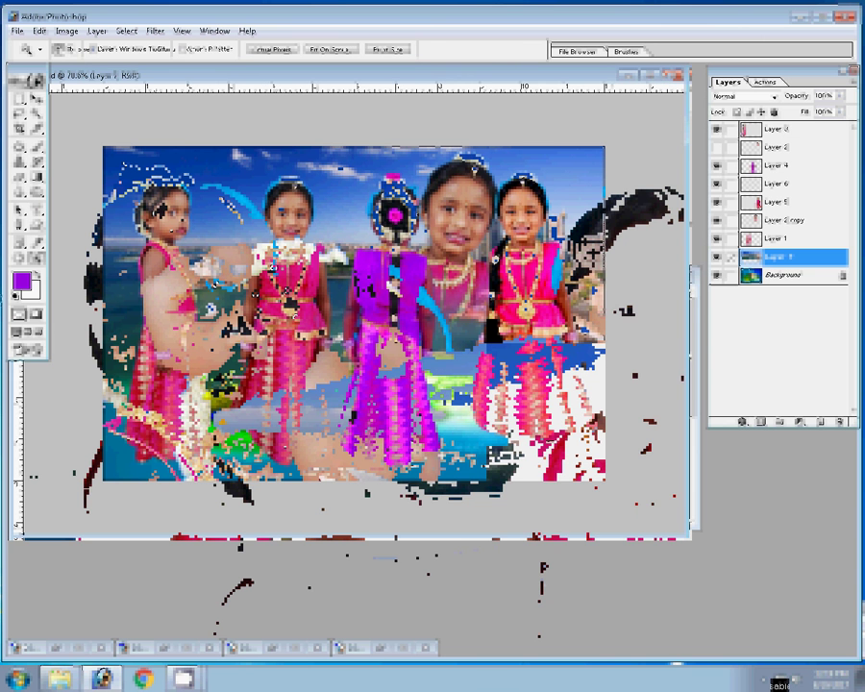
key("b")
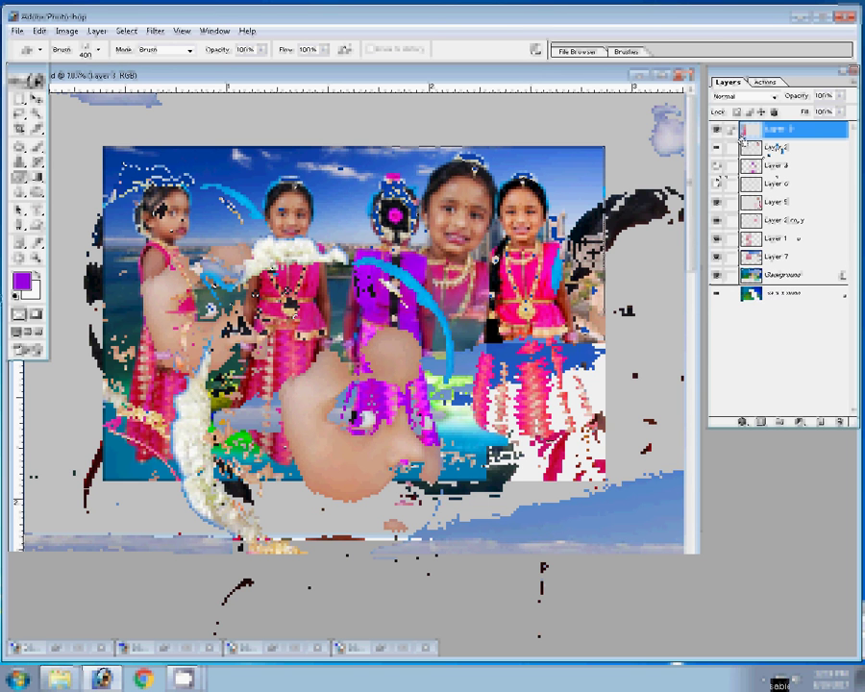
Apply a Levels white point, then paint over the blue band on Layer 3 copy
key("ctrl+l")
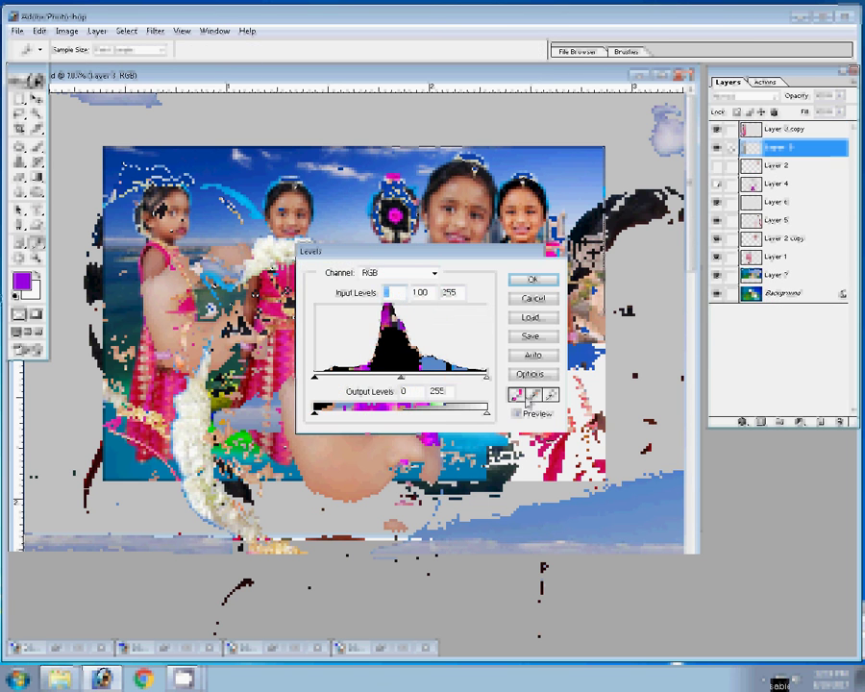
left_click(549, 395)
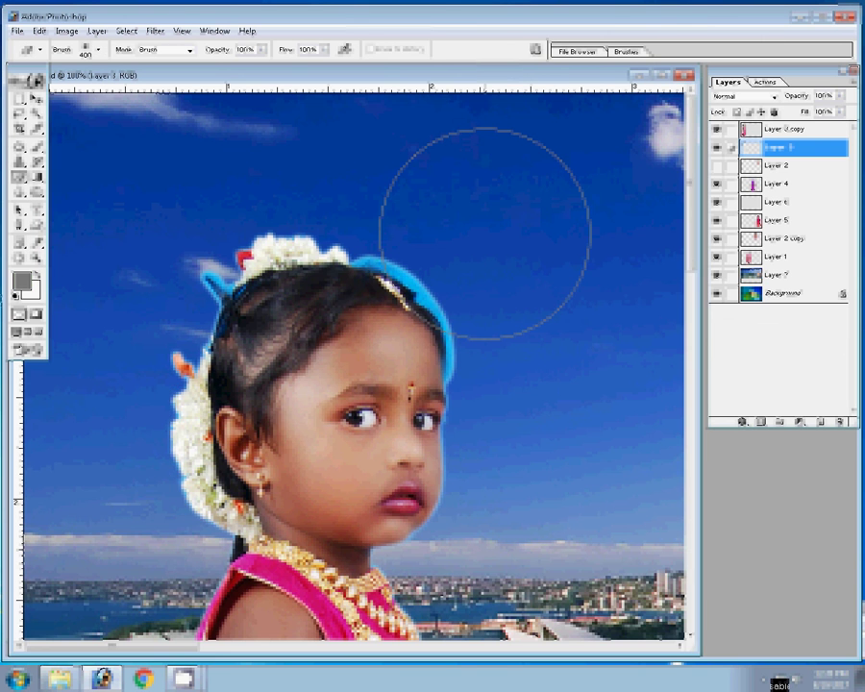
double_click(779, 129)
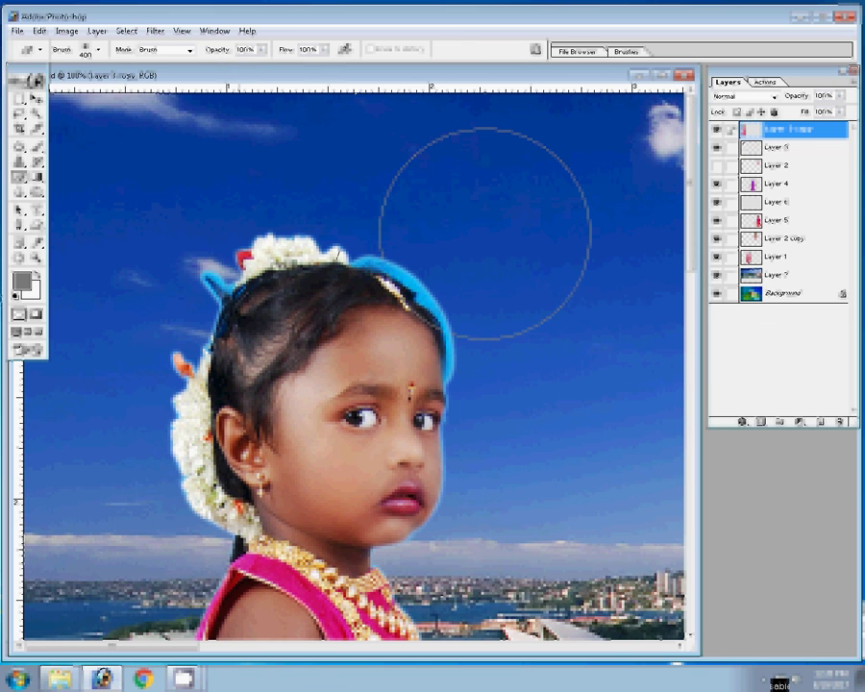
key("bracketleft")
key("bracketleft")
key("bracketleft")
key("bracketleft")
mouse_move(394, 273)
left_mouse_down()
mouse_move(427, 302)
mouse_move(449, 363)
left_mouse_up()
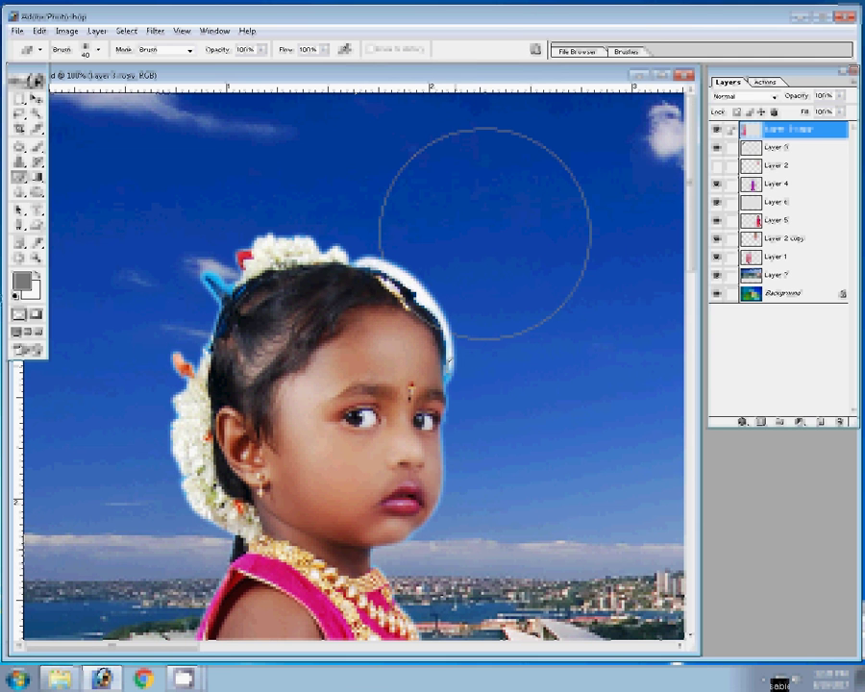
Set Layer 3's blend mode to Multiply and reselect Layer 3 copy
left_click(775, 147)
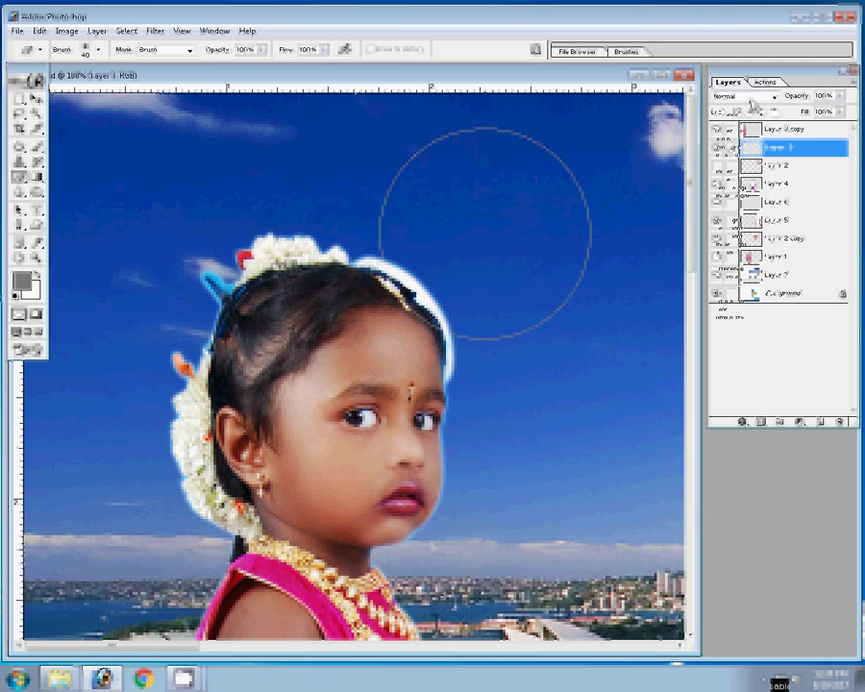
left_click(752, 98)
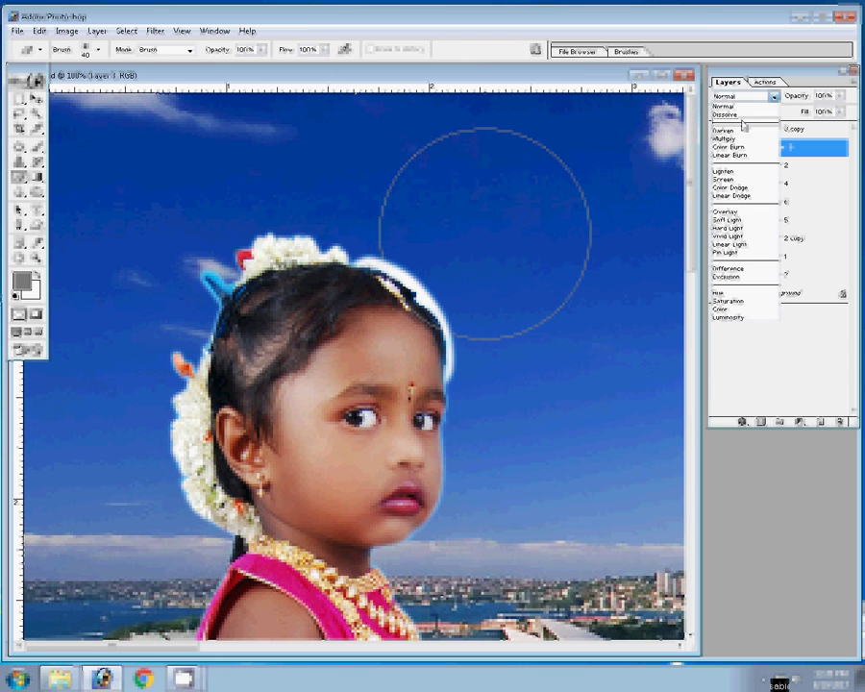
left_click(726, 211)
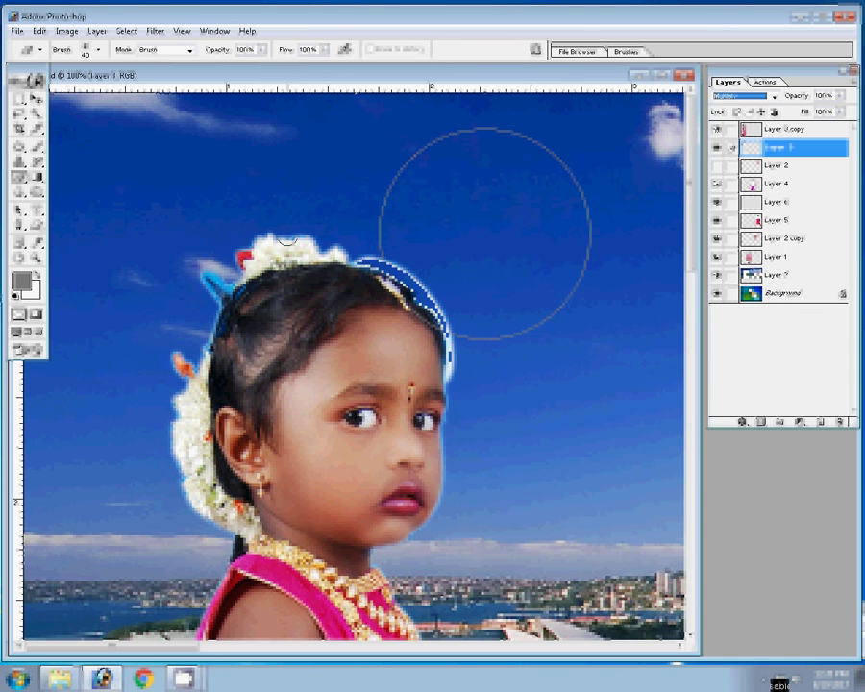
left_click(727, 139)
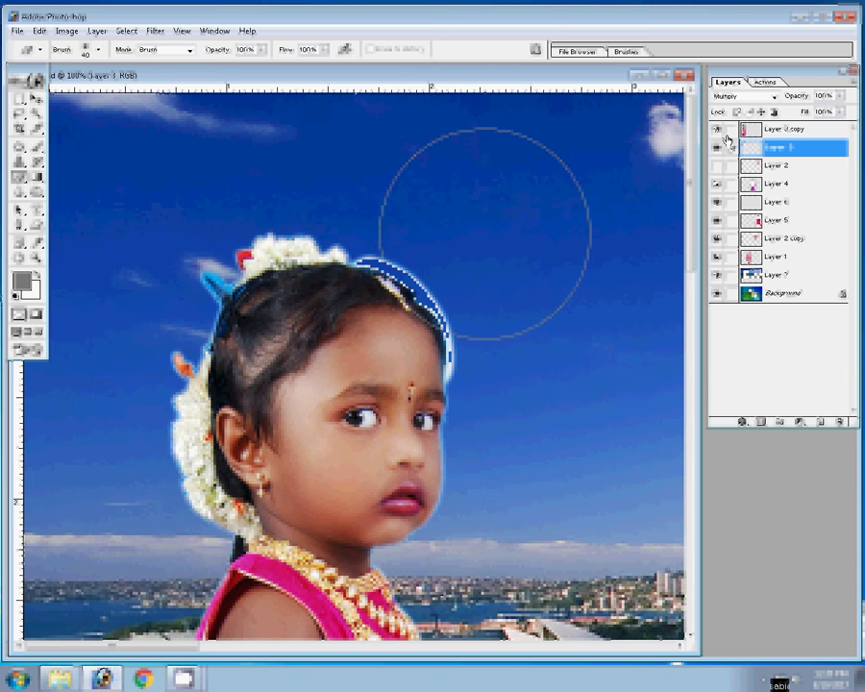
left_click(727, 134)
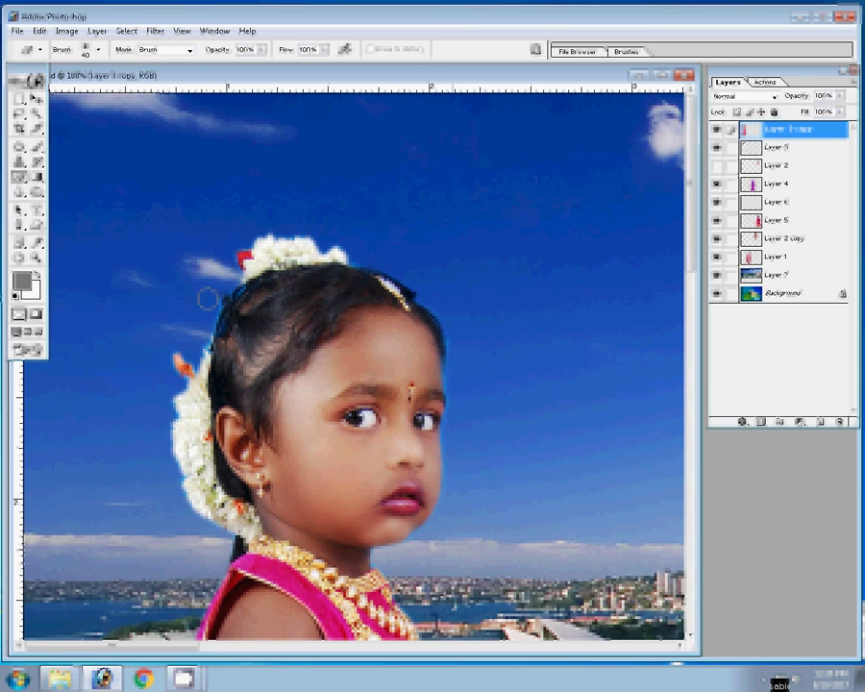
scroll(208, 299, "right", 5)
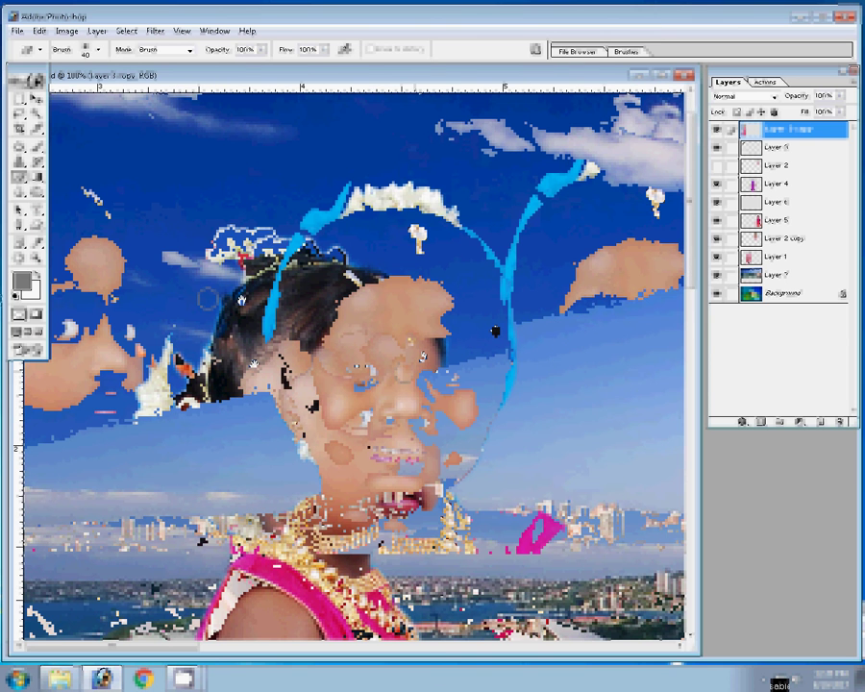
Duplicate Layer 1 into Layer 1 copy
key("v")
left_click(747, 258)
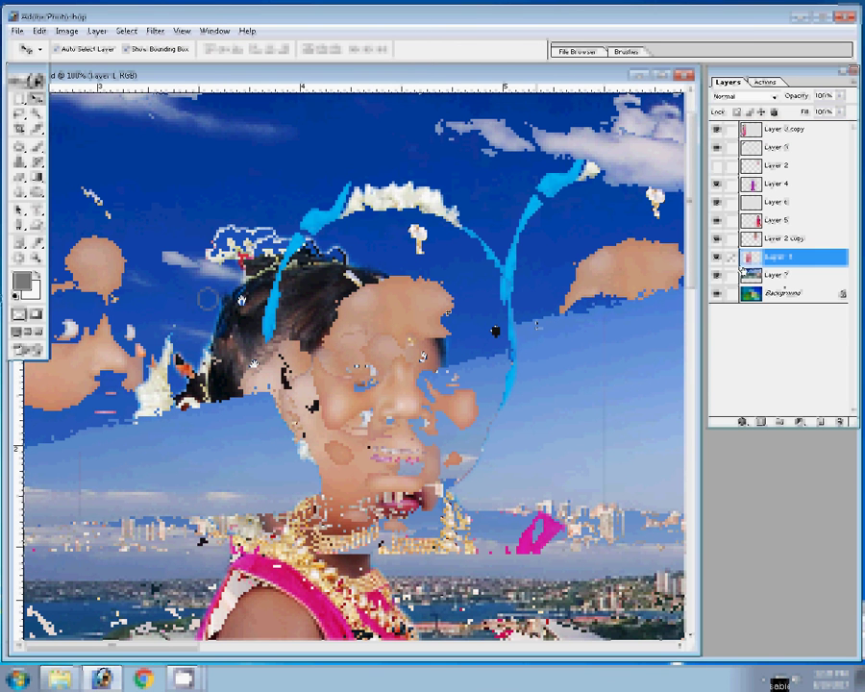
left_click_drag(744, 269, 773, 282)
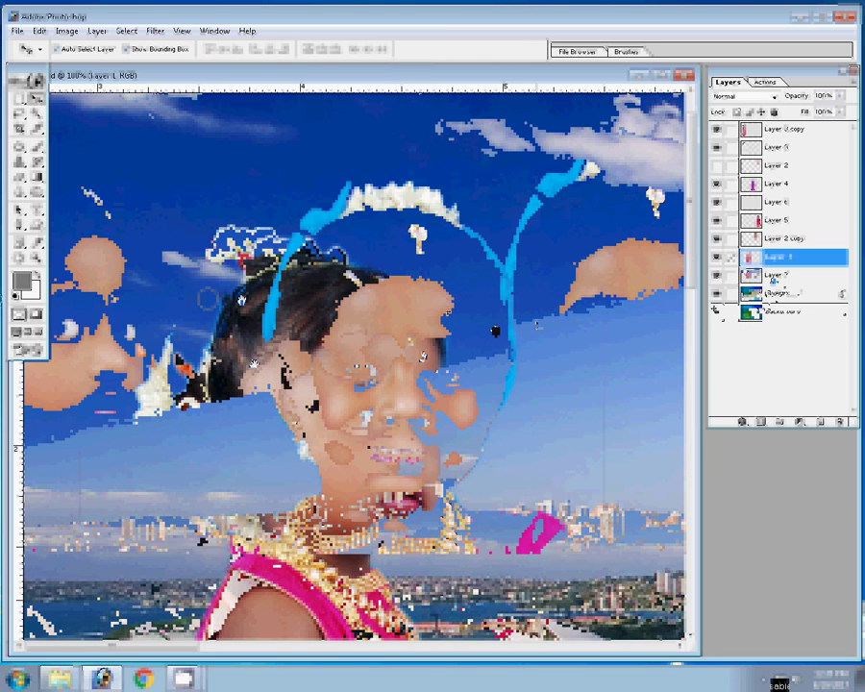
left_click_drag(774, 280, 759, 267)
Apply Levels with the white-point eyedropper and check the blend mode list without changing it
key("ctrl+l")
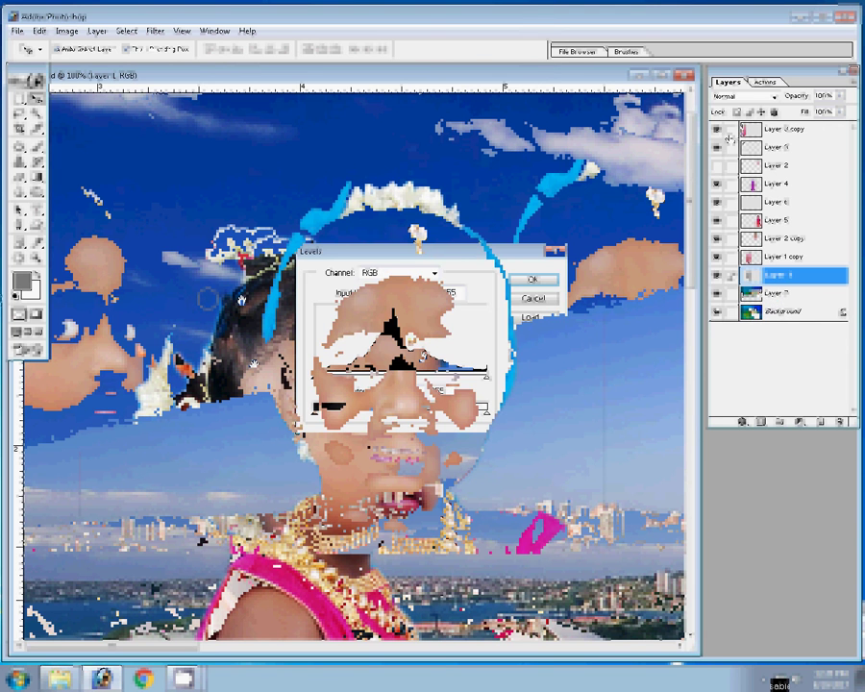
left_click(552, 395)
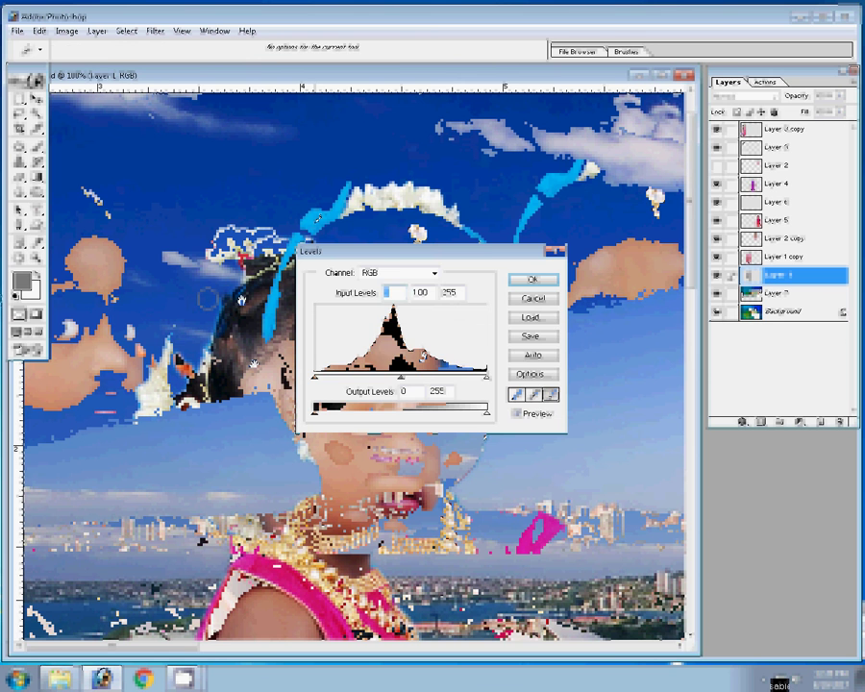
key("Return")
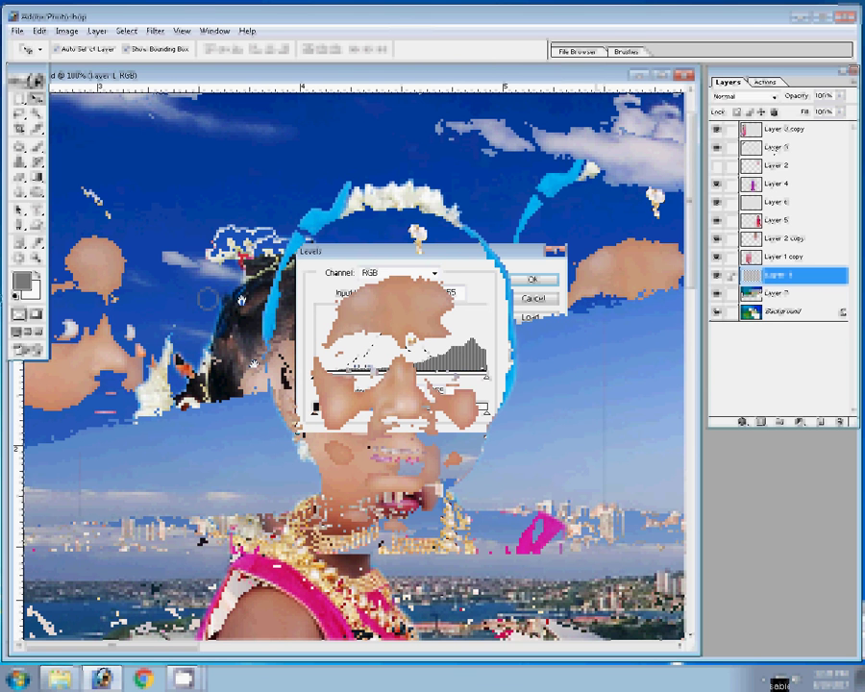
left_click(745, 96)
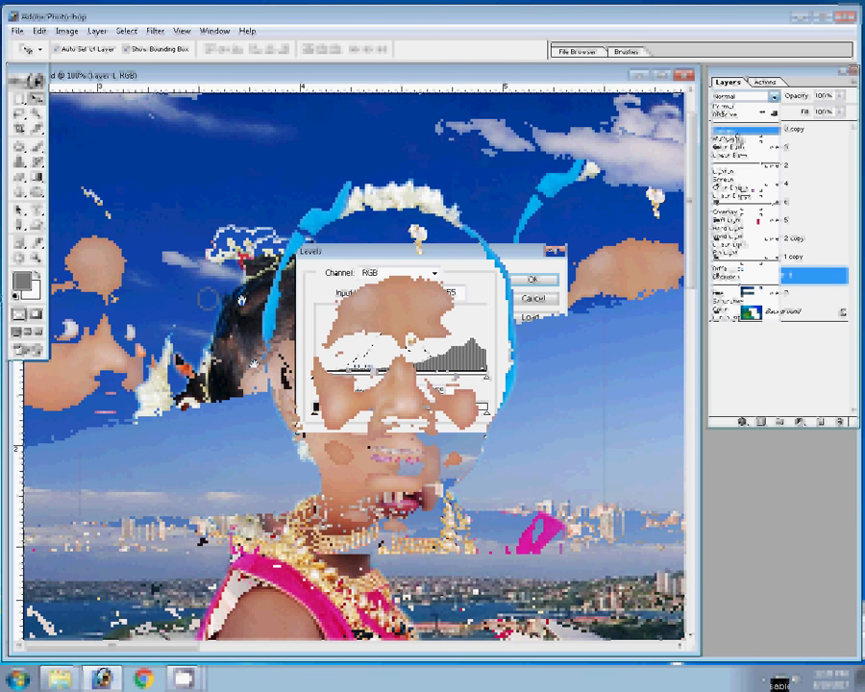
key("Escape")
key("b")
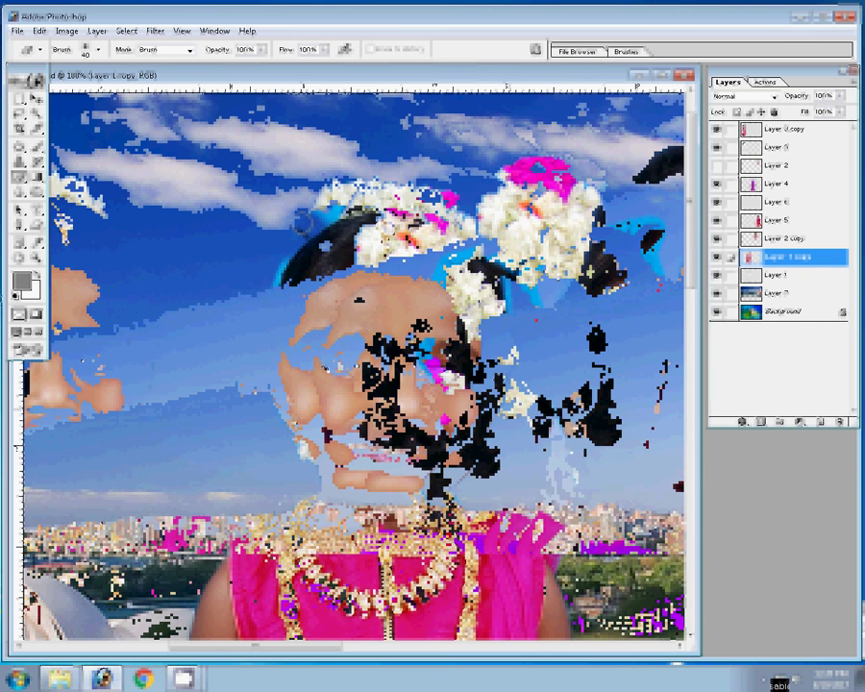
Duplicate Layer 4 and brighten the original Layer 4 with a Levels white point
key("v")
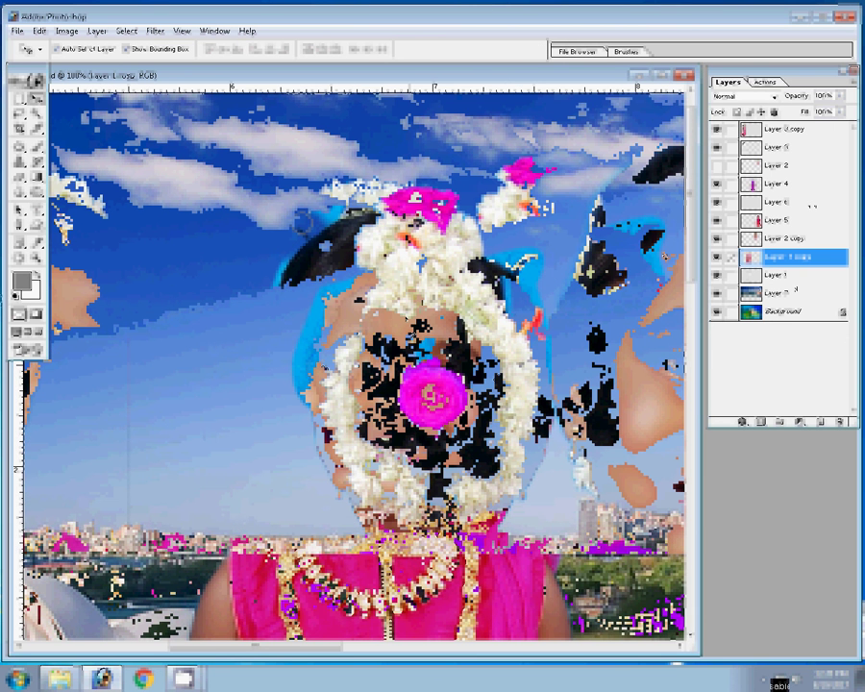
left_click(664, 257)
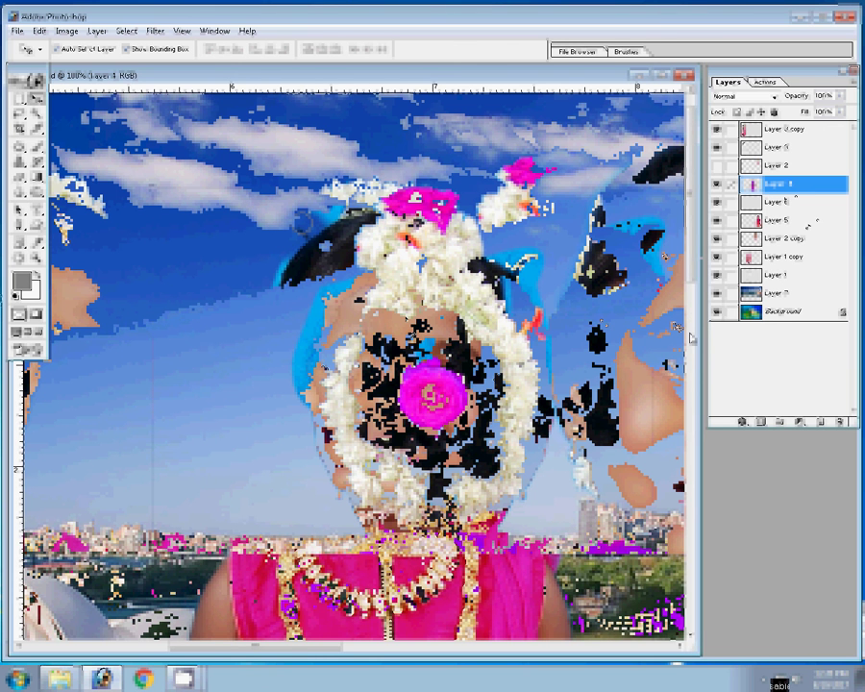
key("ctrl+j")
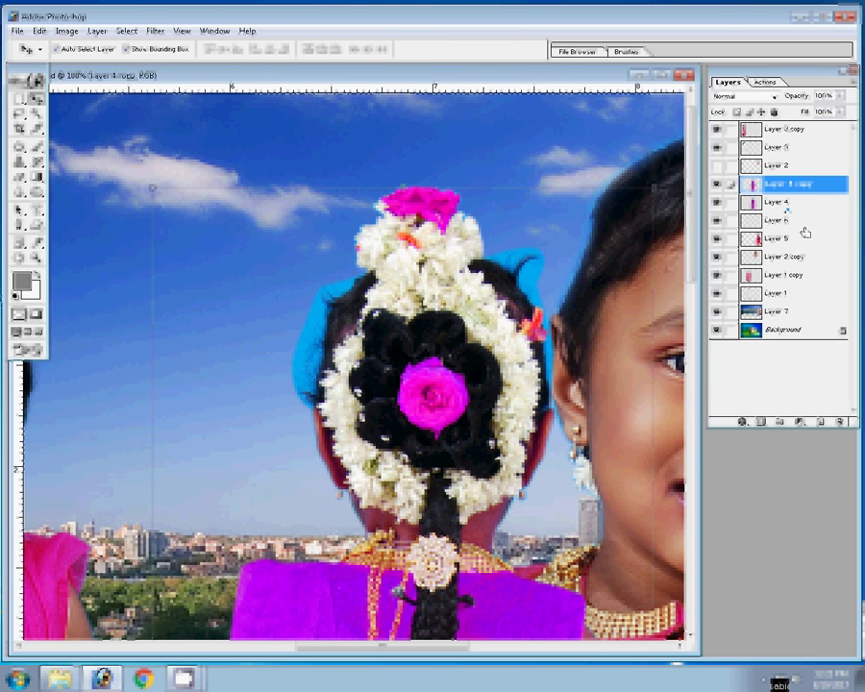
key("alt+bracketleft")
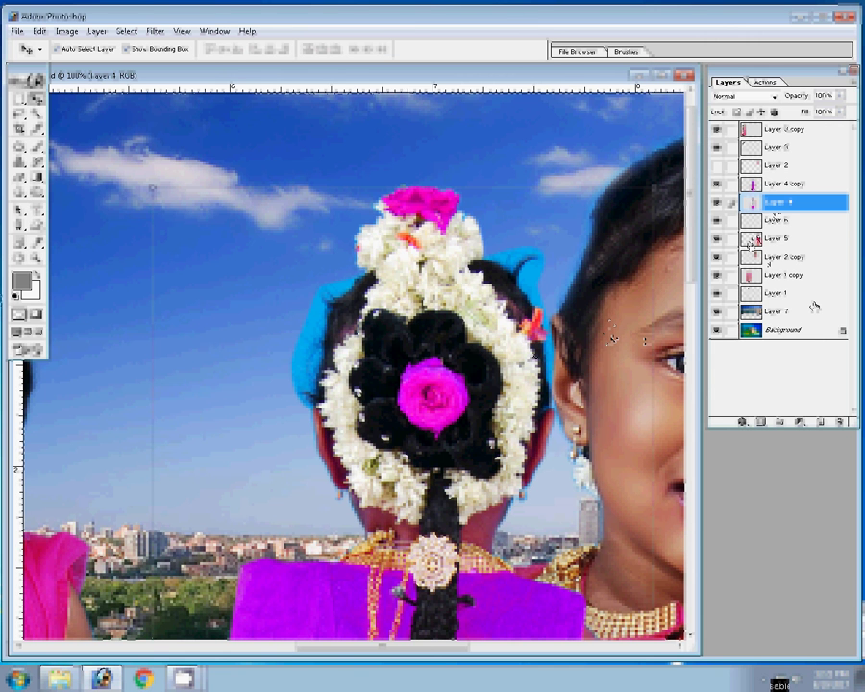
key("ctrl+l")
left_click_drag(346, 251, 499, 200)
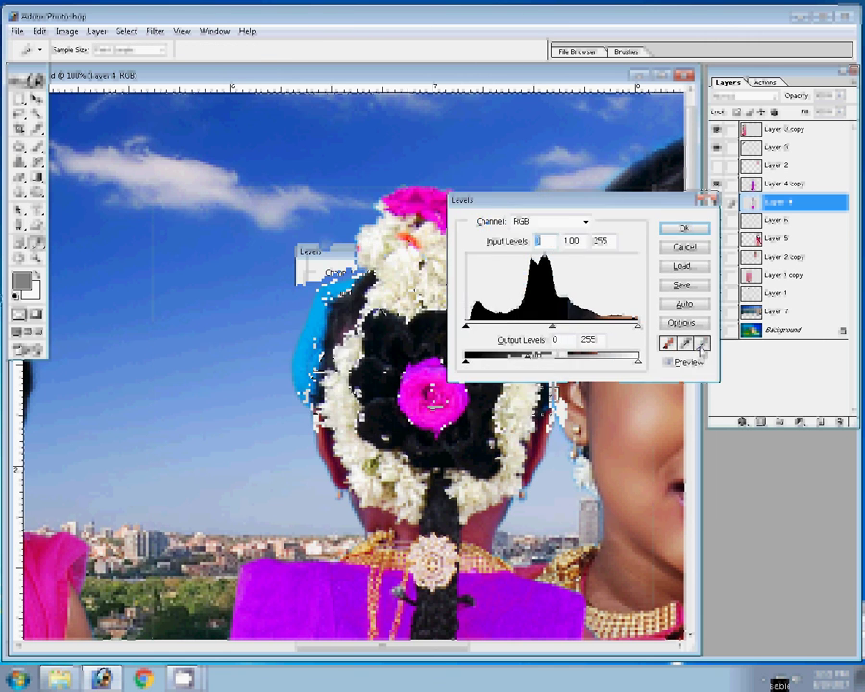
left_click(703, 344)
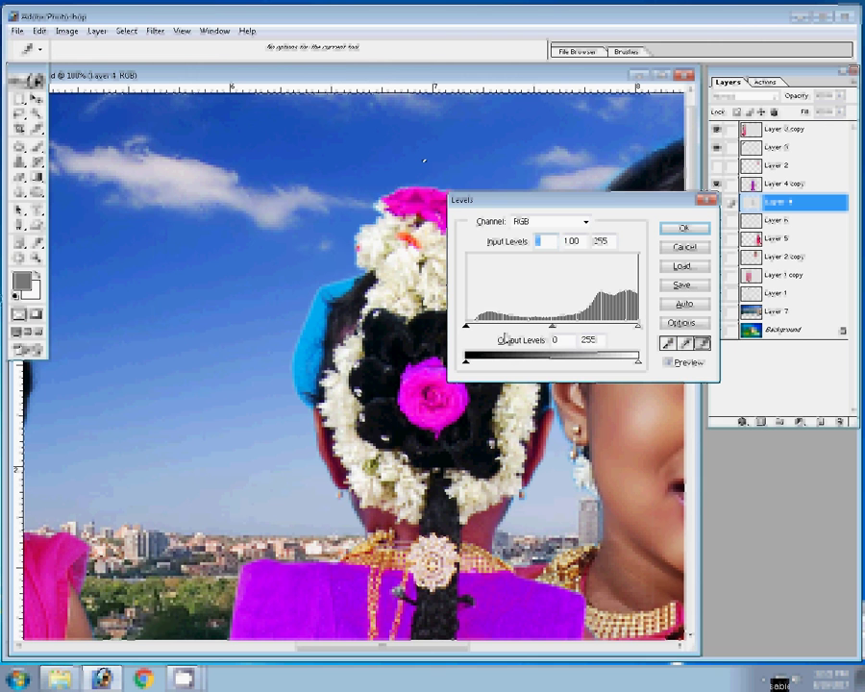
left_click(683, 228)
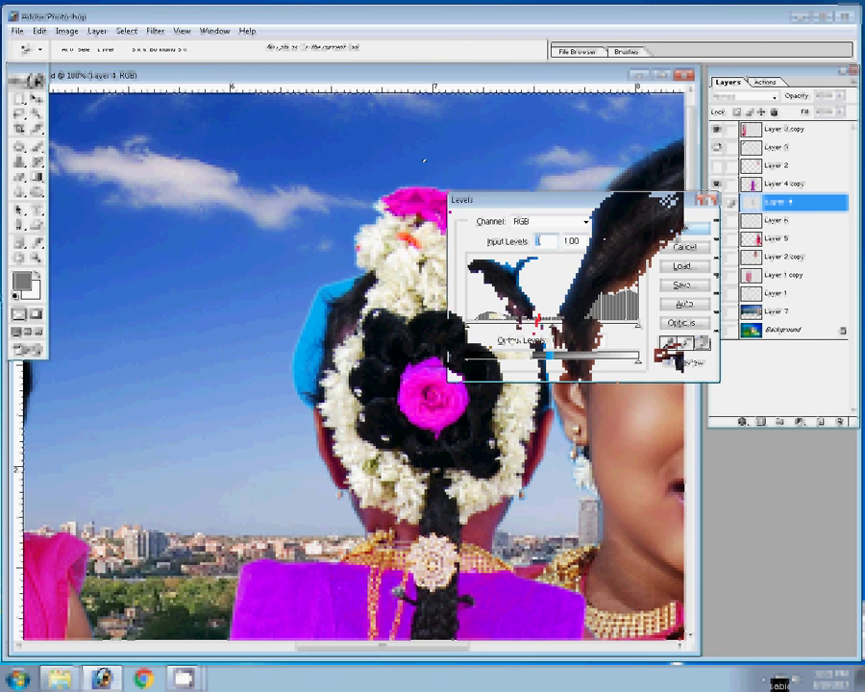
Paint away the cyan fringe on both sides of the girl's hair
left_click(739, 97)
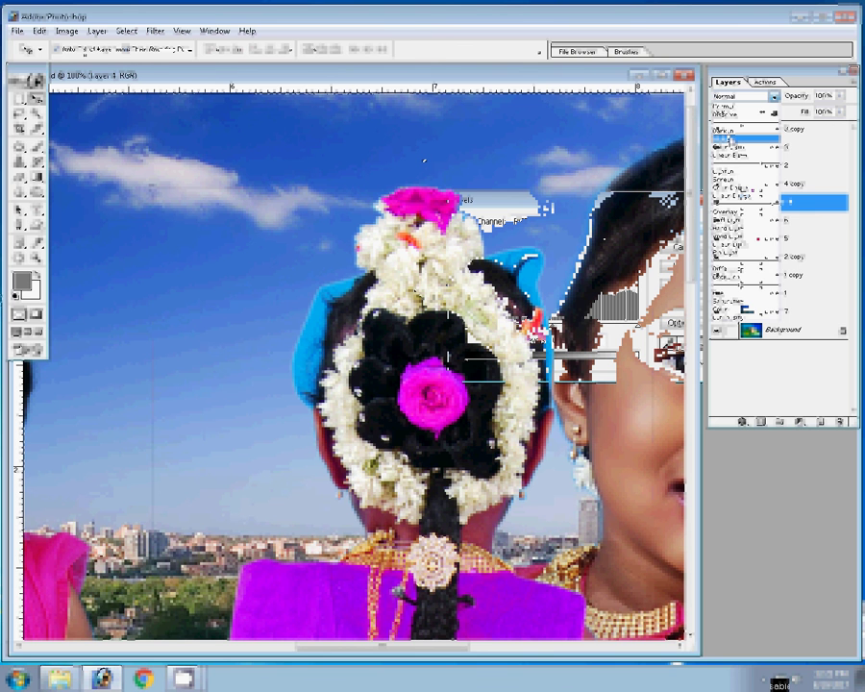
left_click(19, 178)
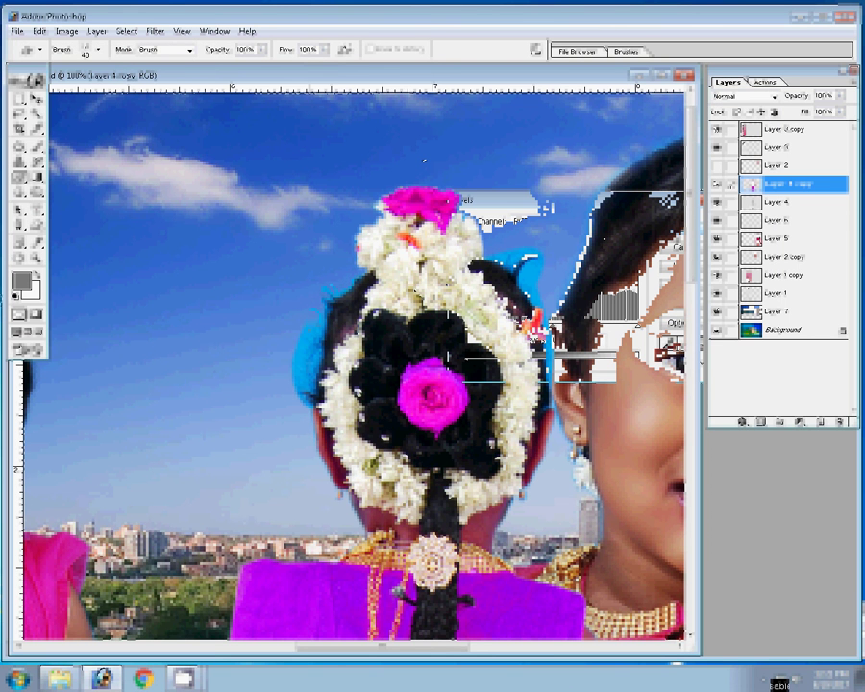
left_click_drag(310, 327, 306, 404)
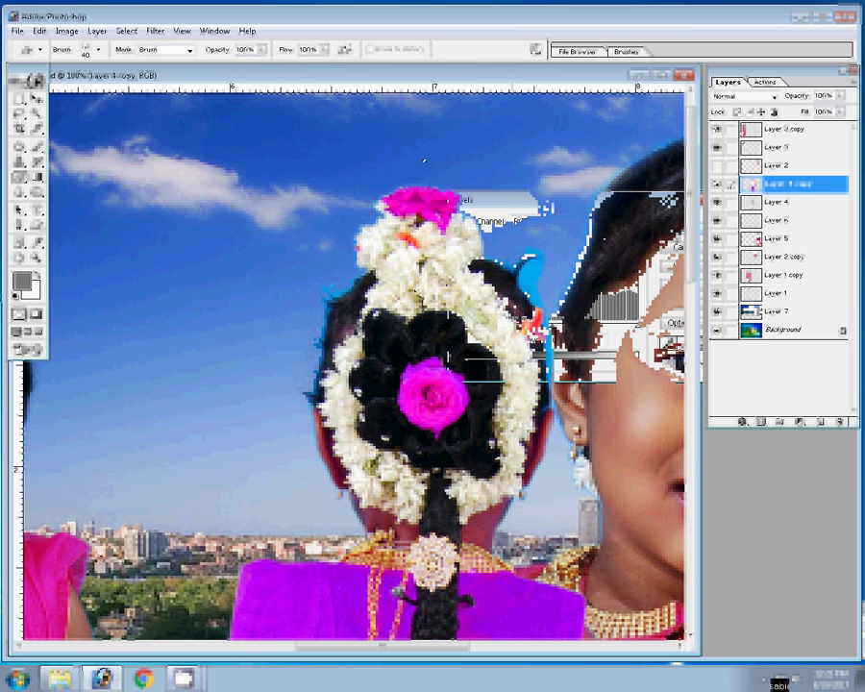
left_click_drag(533, 269, 534, 288)
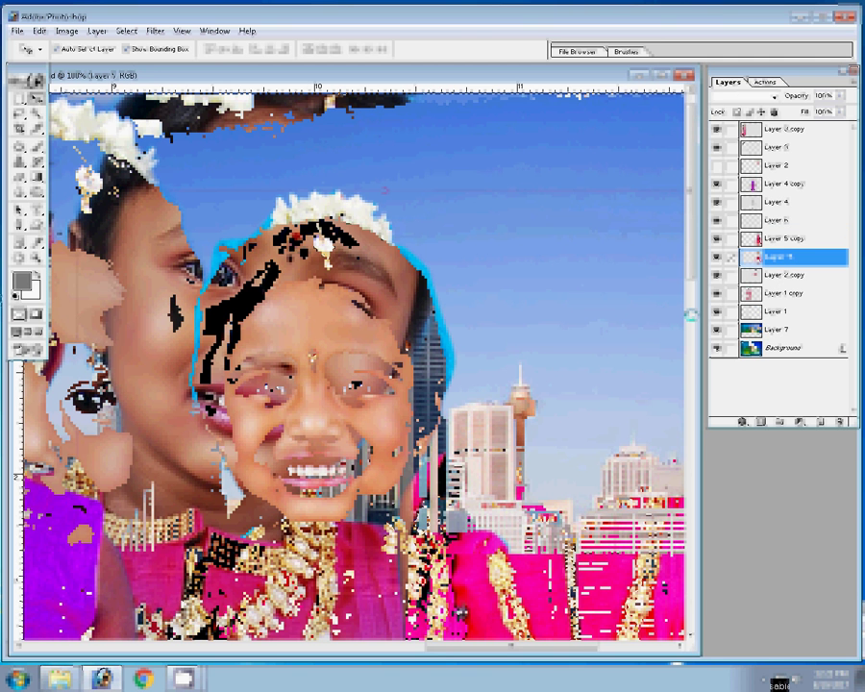
Brighten Layer 5 with a Levels white-point adjustment
key("ctrl+l")
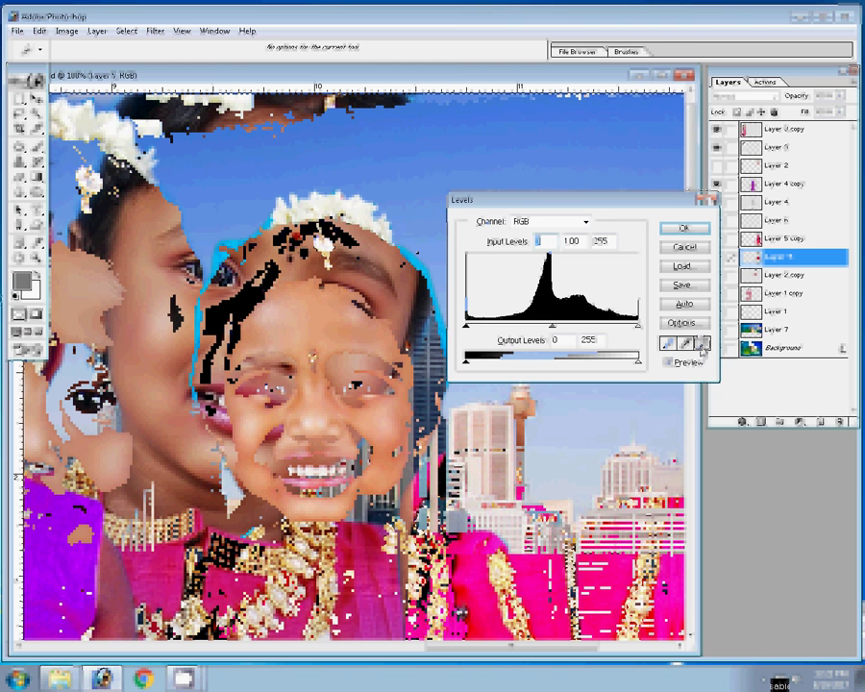
left_click(683, 304)
left_click(682, 229)
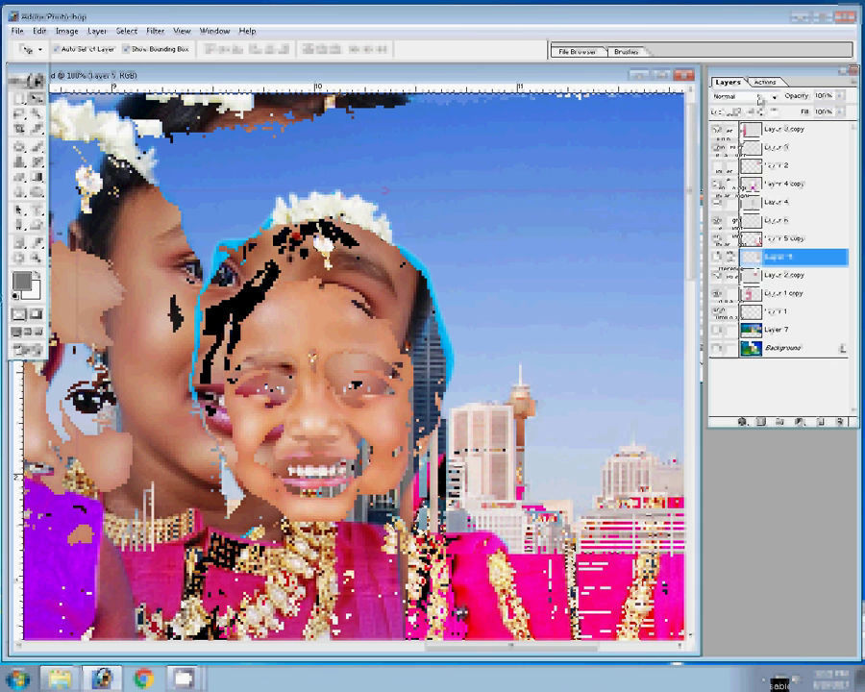
left_click(760, 97)
left_click(731, 145)
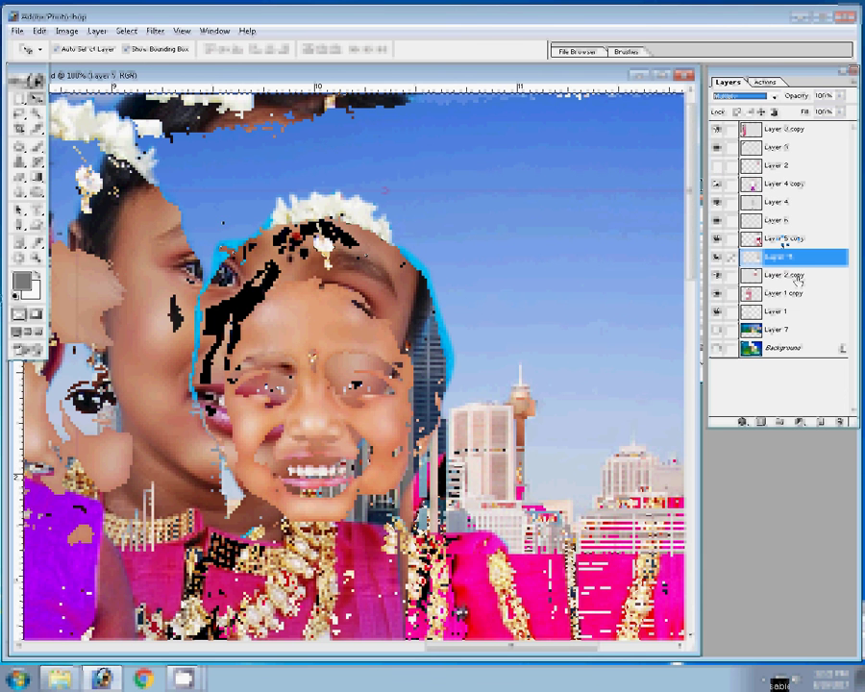
On Layer 5 copy, brush out the cyan halo along the top, left and right hair edges
left_click(784, 238)
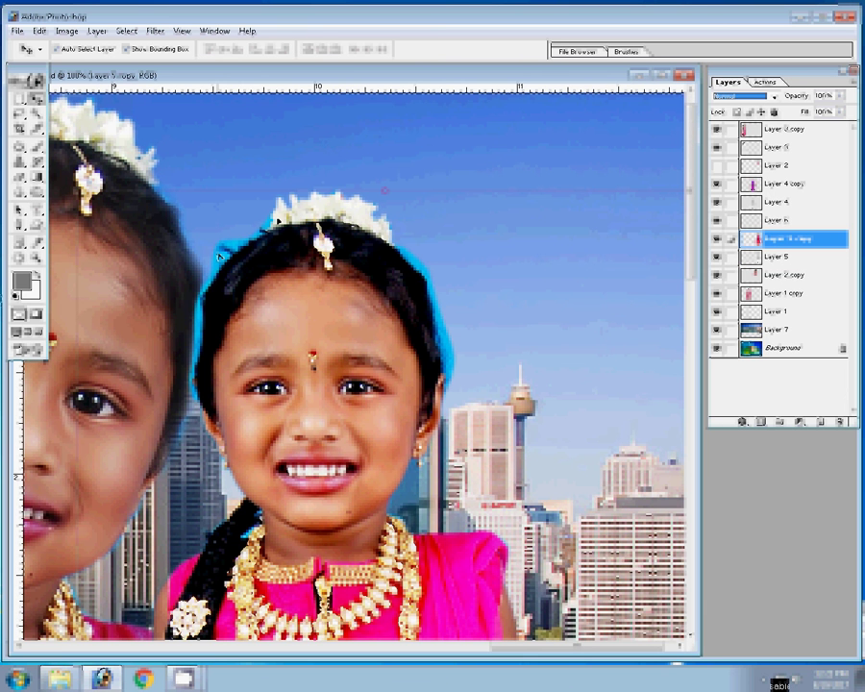
left_click(21, 177)
left_click(19, 178)
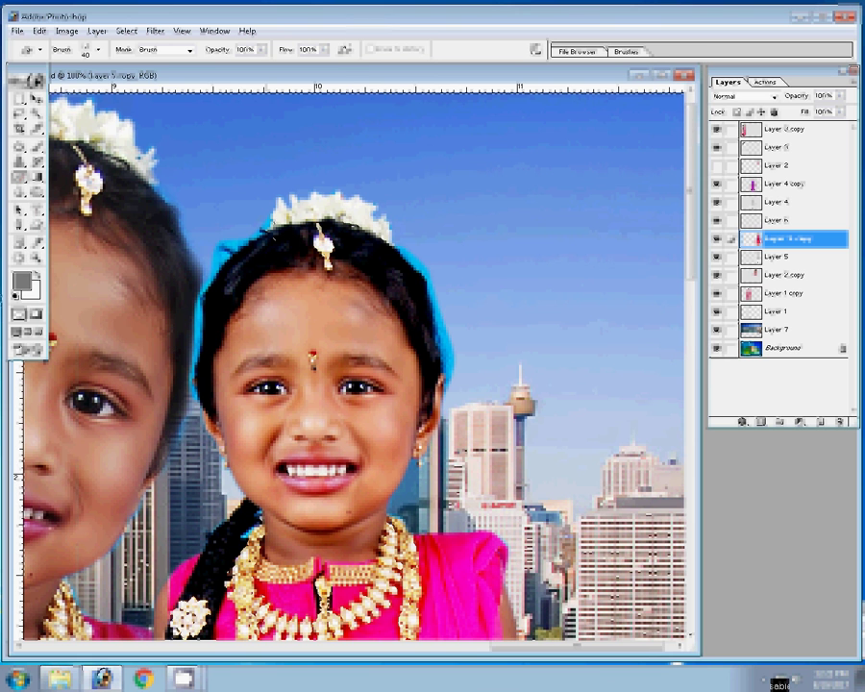
left_click_drag(271, 210, 281, 226)
left_click_drag(227, 252, 213, 274)
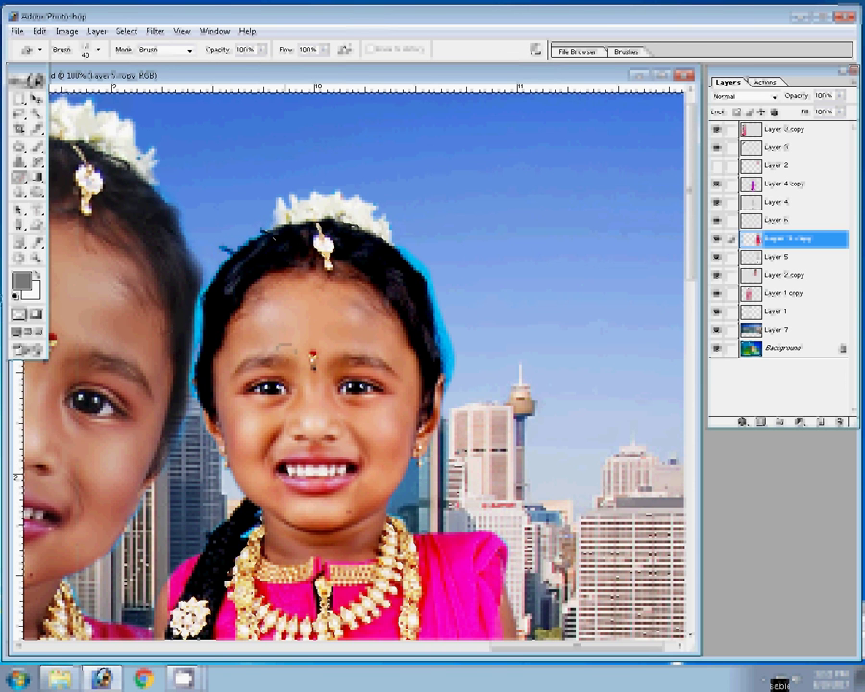
left_click_drag(423, 246, 459, 390)
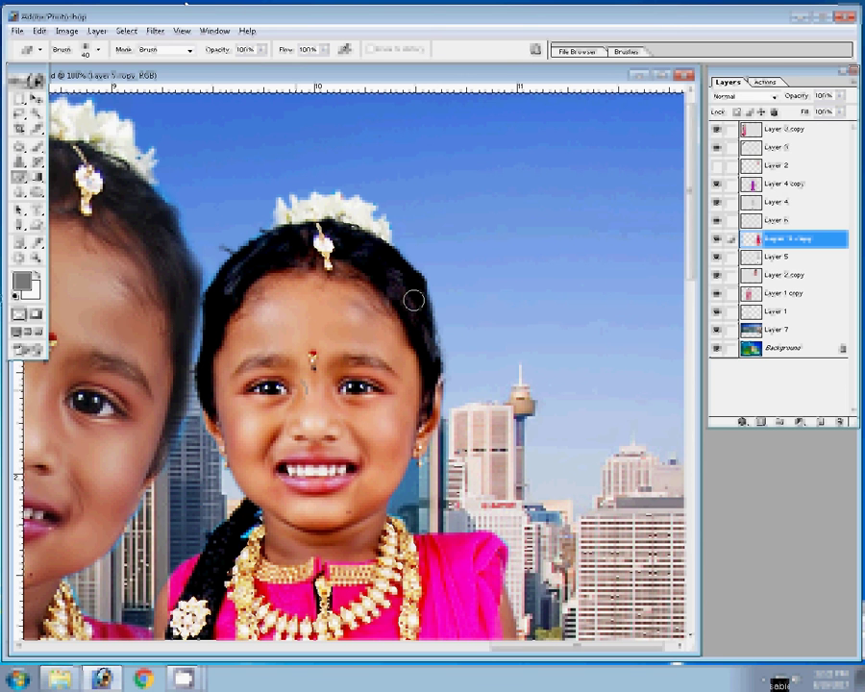
key("z")
left_click(413, 301, "alt")
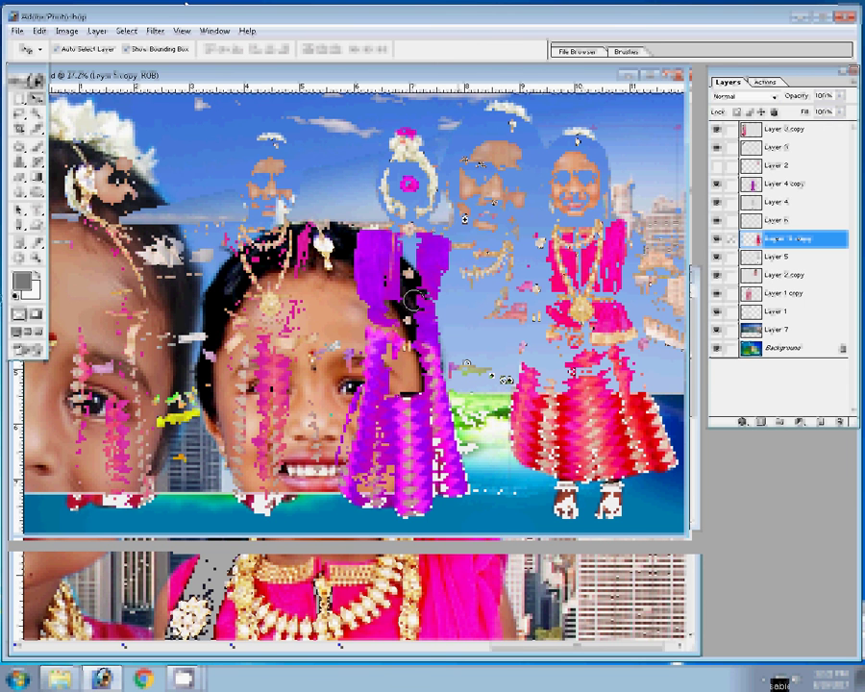
Brighten the remaining girls' layers with Levels, lightening midtones and lowering the white level
key("ctrl+l")
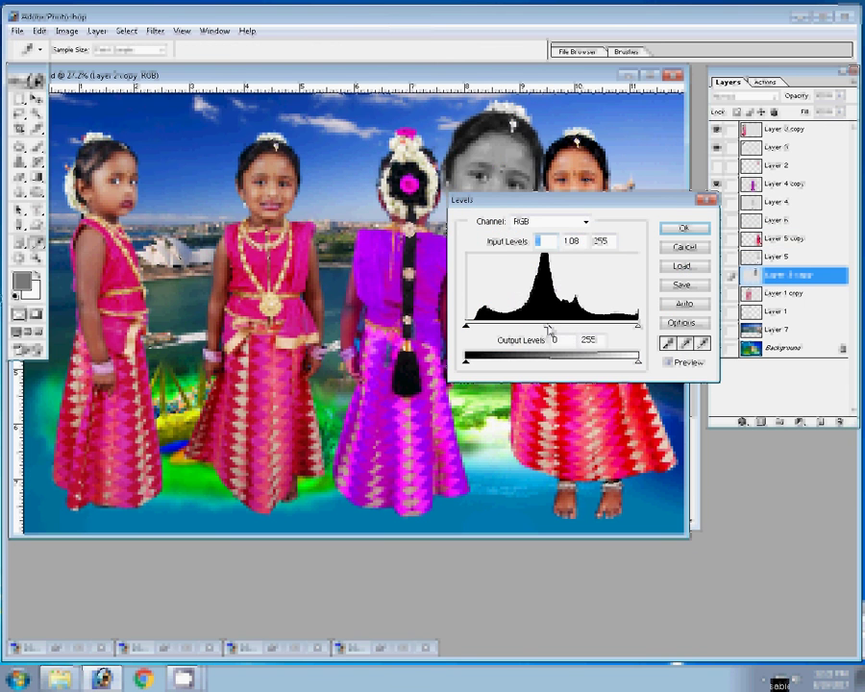
left_click_drag(552, 329, 504, 327)
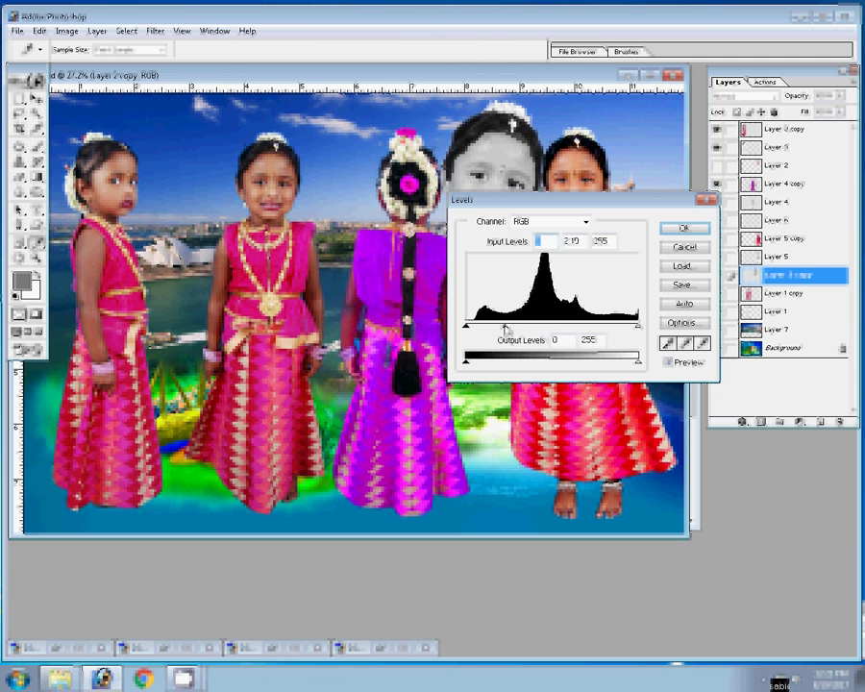
left_click_drag(635, 329, 618, 328)
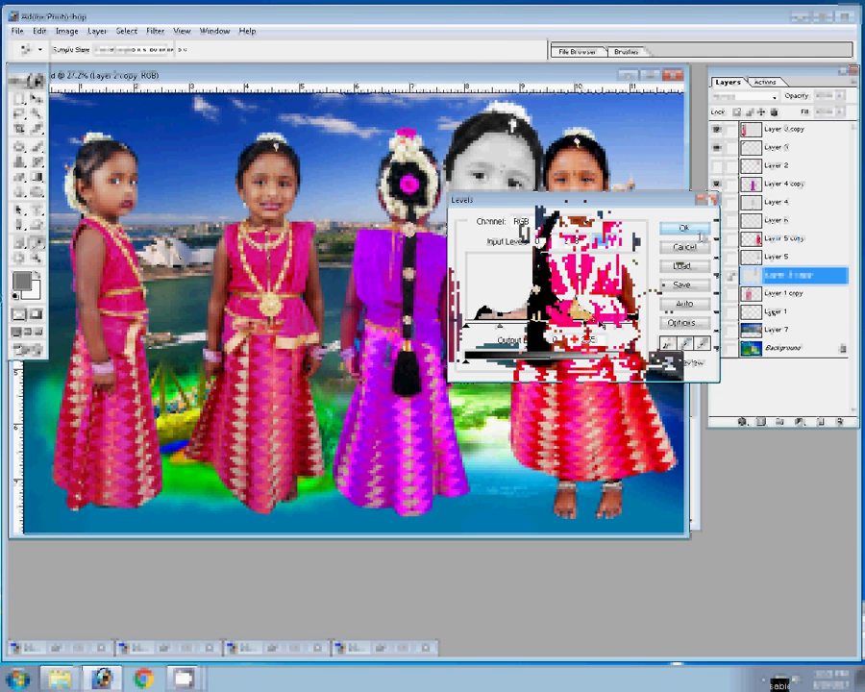
left_click(700, 235)
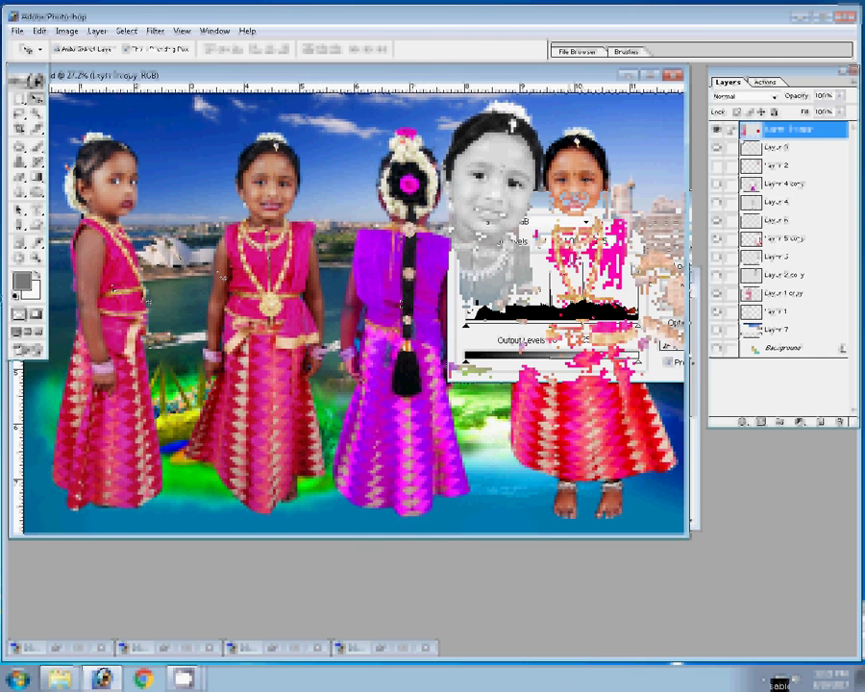
left_click_drag(549, 328, 542, 327)
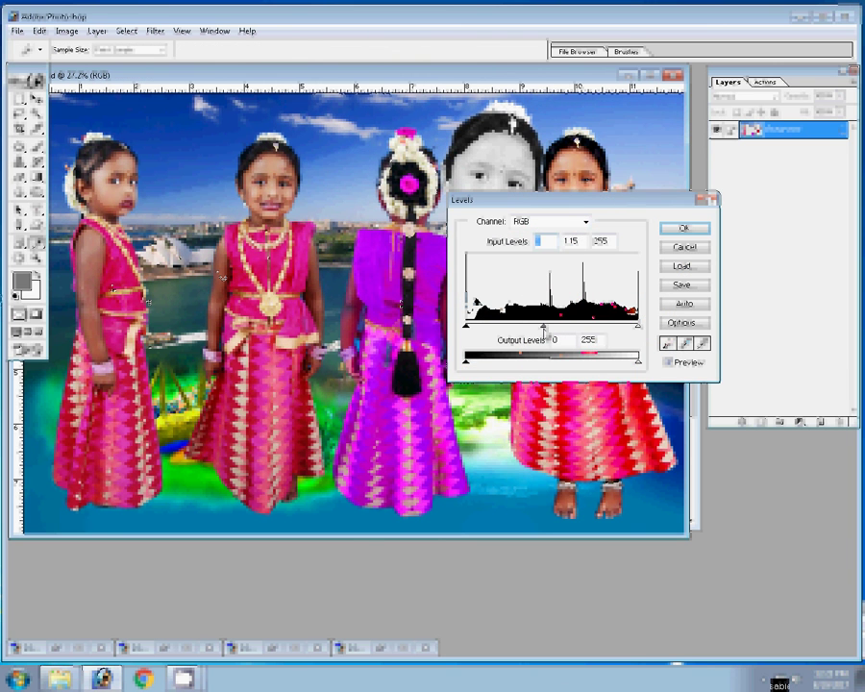
left_click(687, 229)
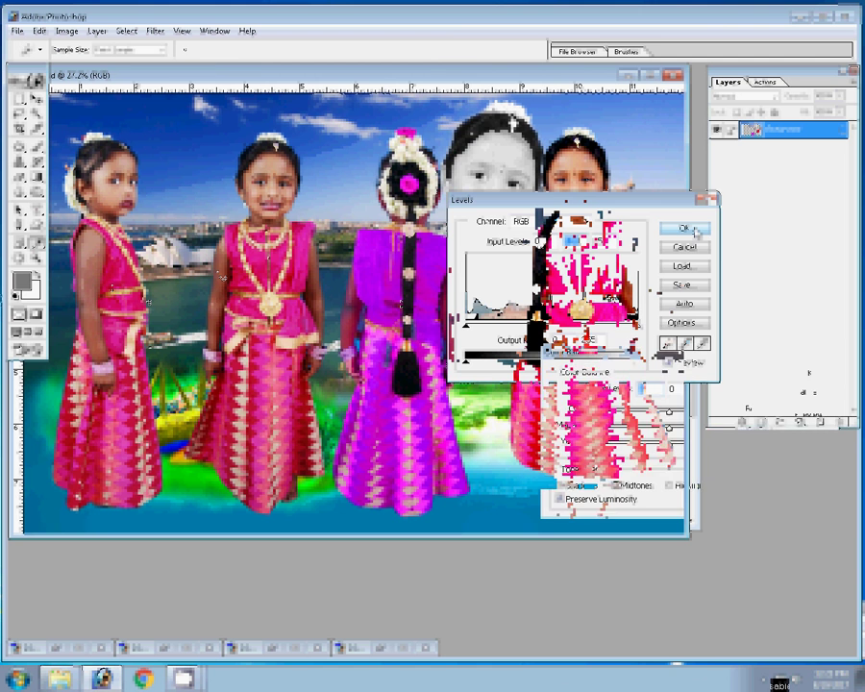
Warm the photo with Color Balance Yellow–Blue at -21, then Levels white slider at 218
key("ctrl+b")
left_click_drag(670, 442, 651, 452)
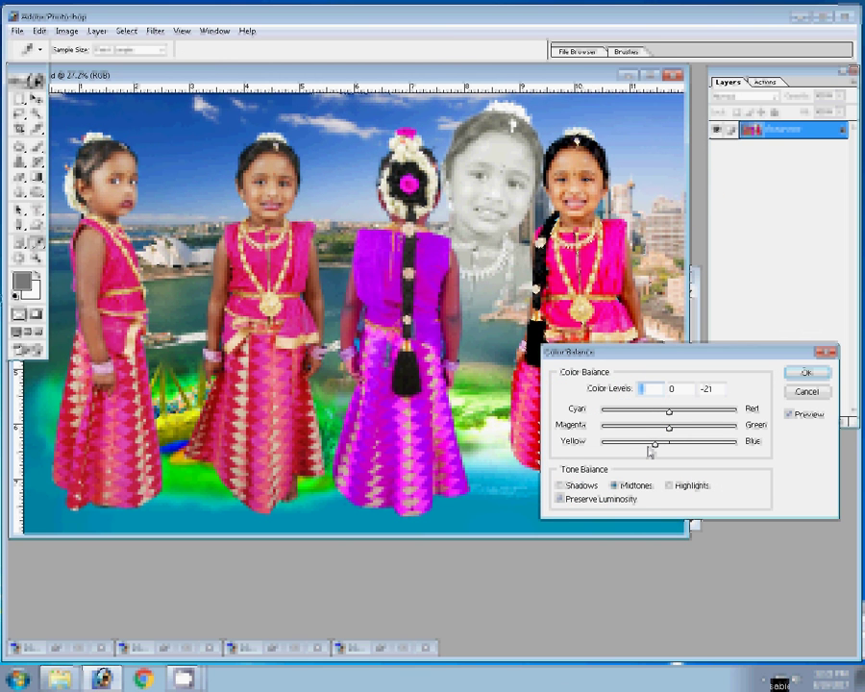
key("Return")
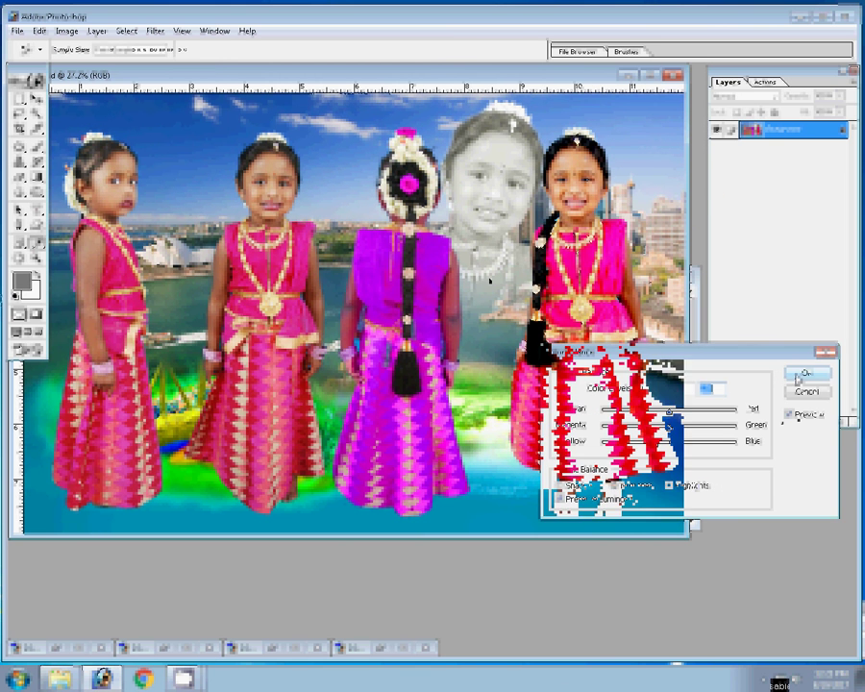
key("v")
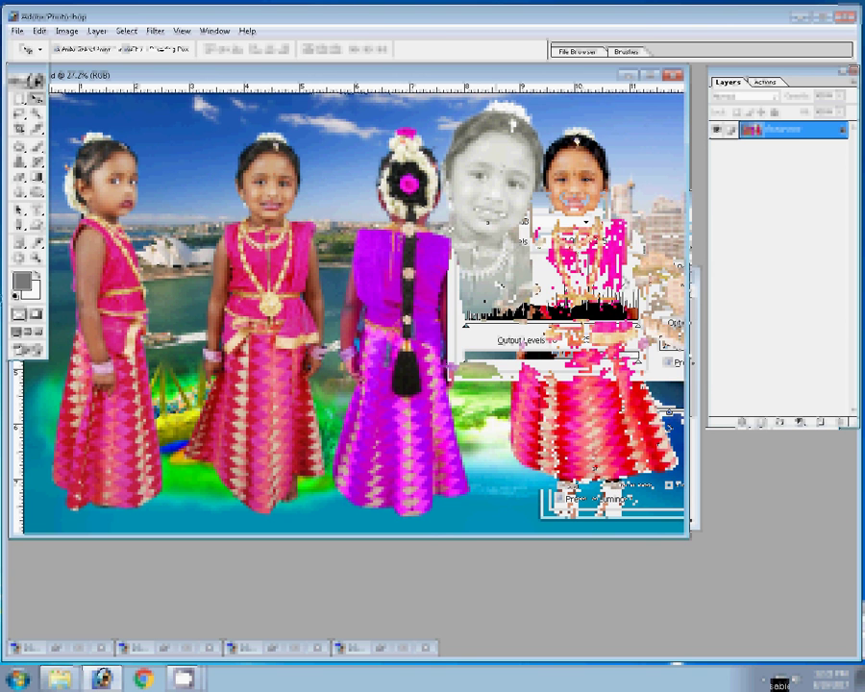
key("ctrl+l")
left_click_drag(639, 328, 633, 329)
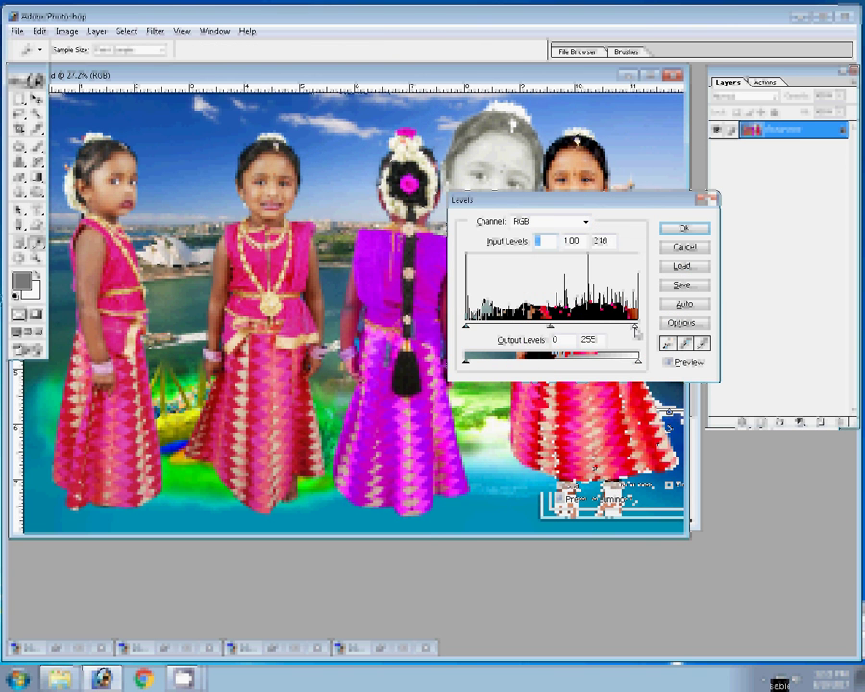
key("Return")
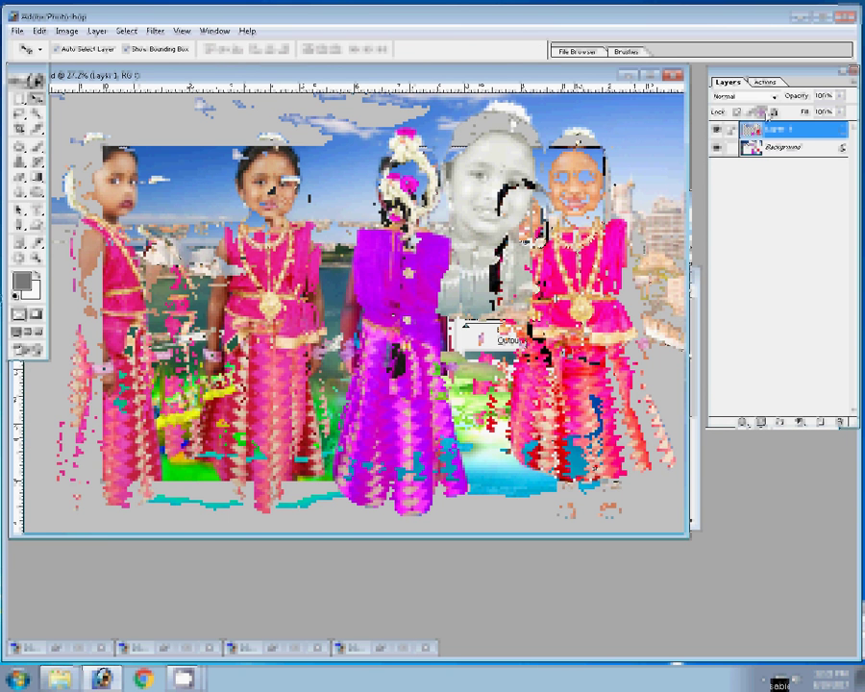
Add a 3 px near-white (F3EFEF) Stroke effect to Layer 1
key("ctrl+t")
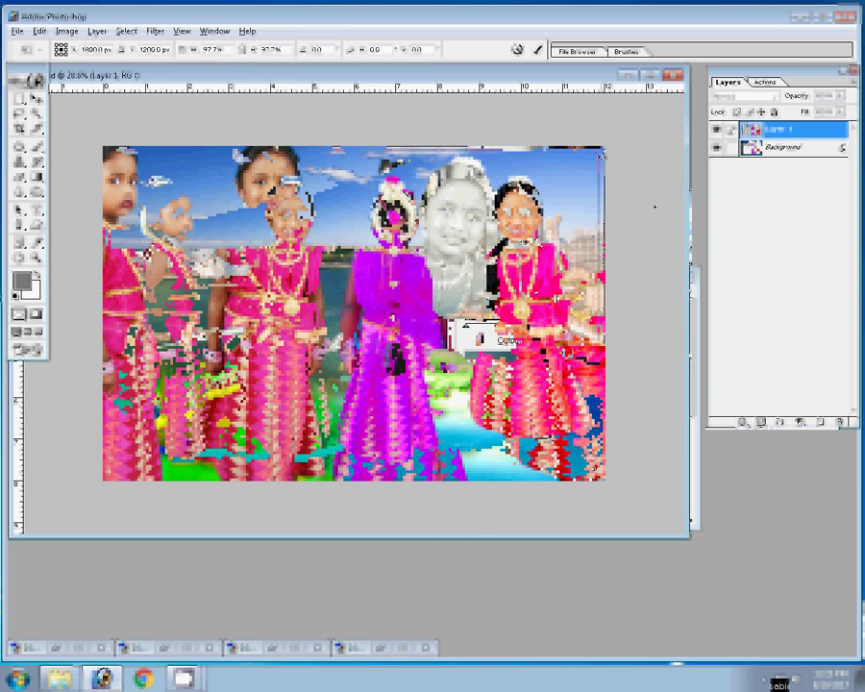
key("Return")
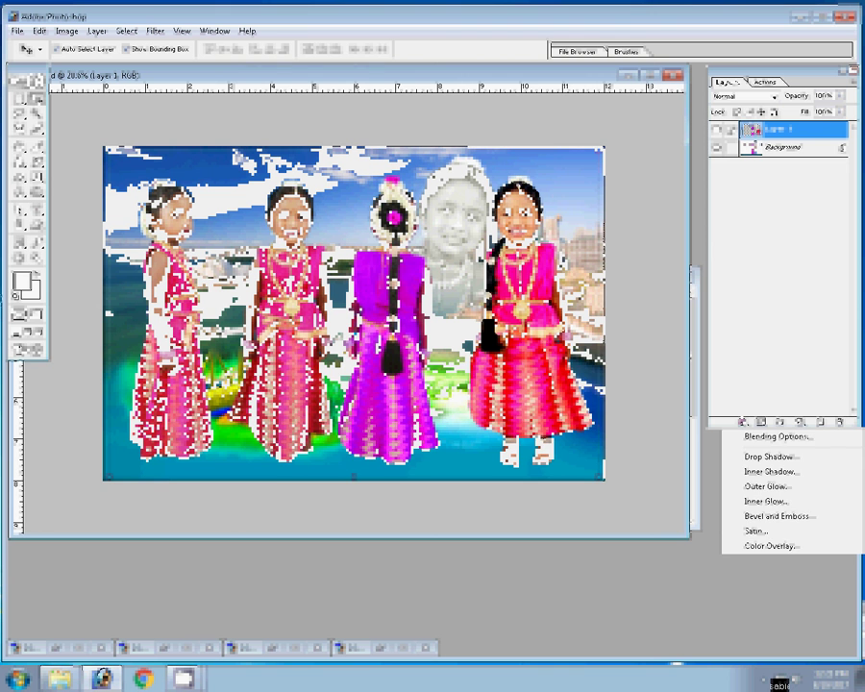
left_click(678, 386)
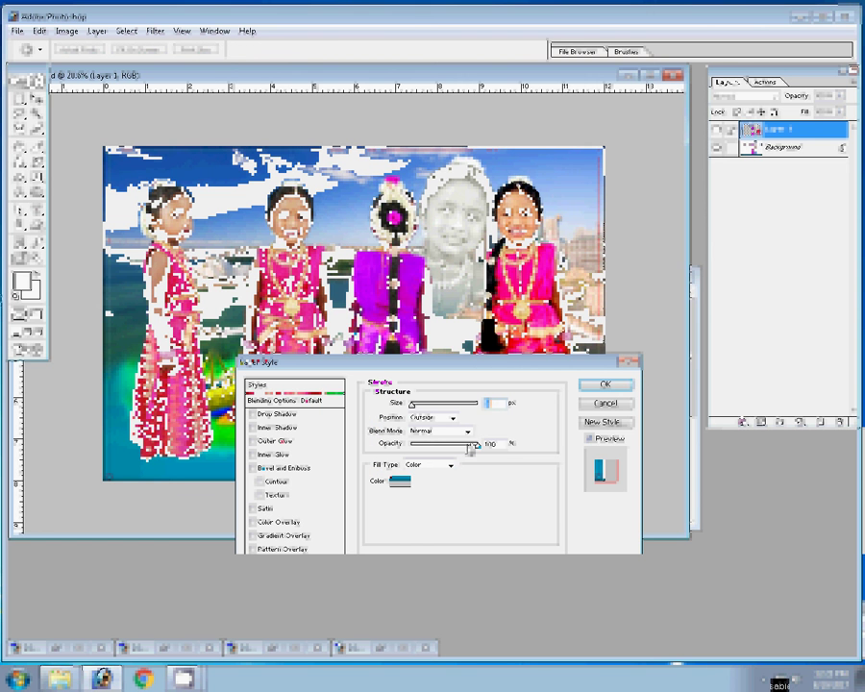
left_click(399, 481)
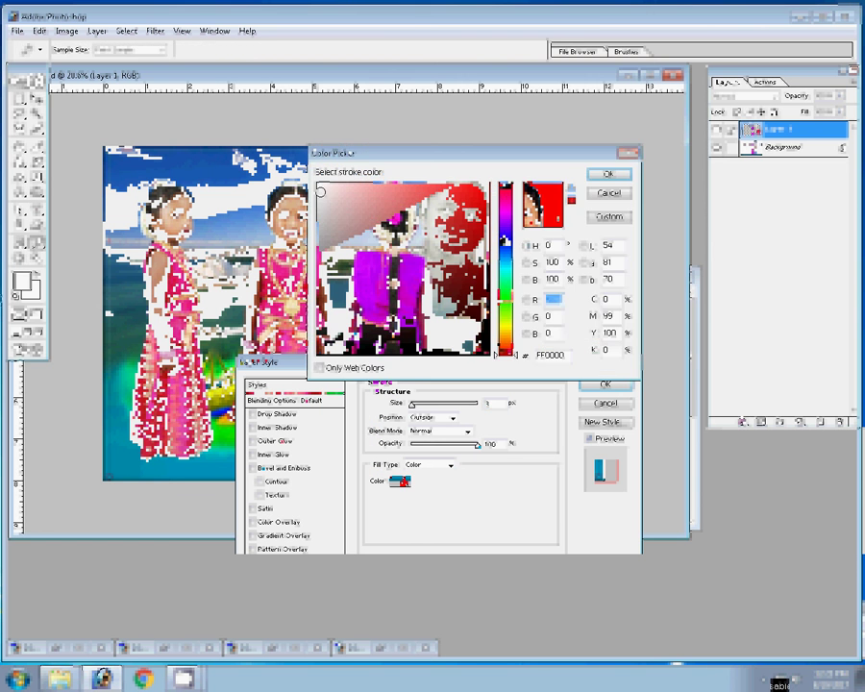
left_click(321, 190)
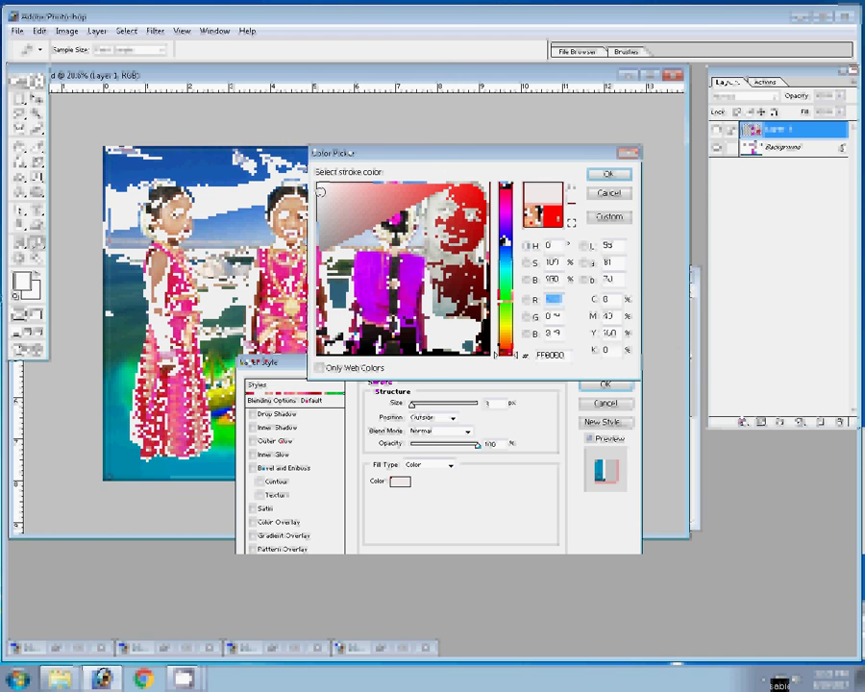
left_click(605, 174)
type("3")
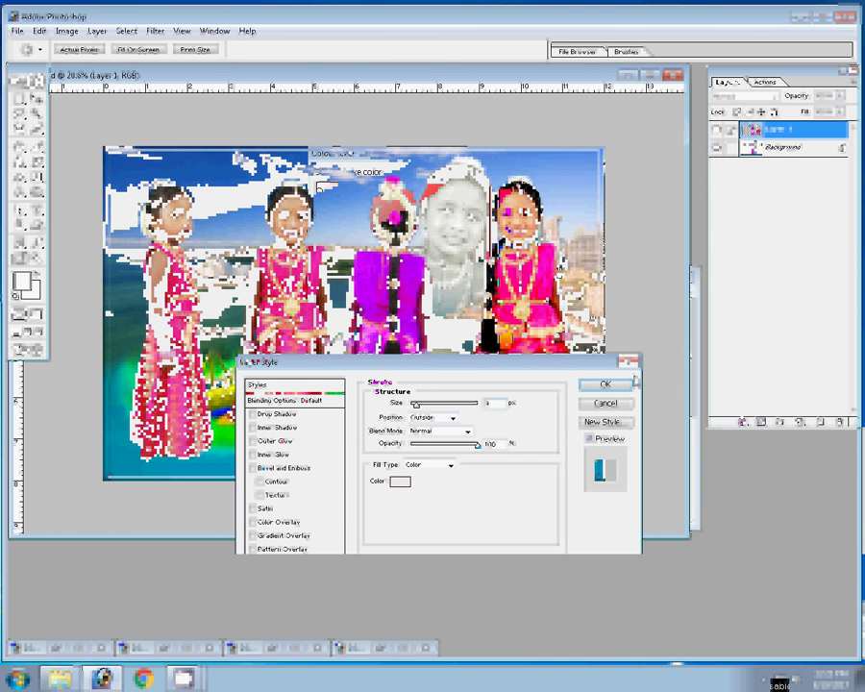
left_click(620, 384)
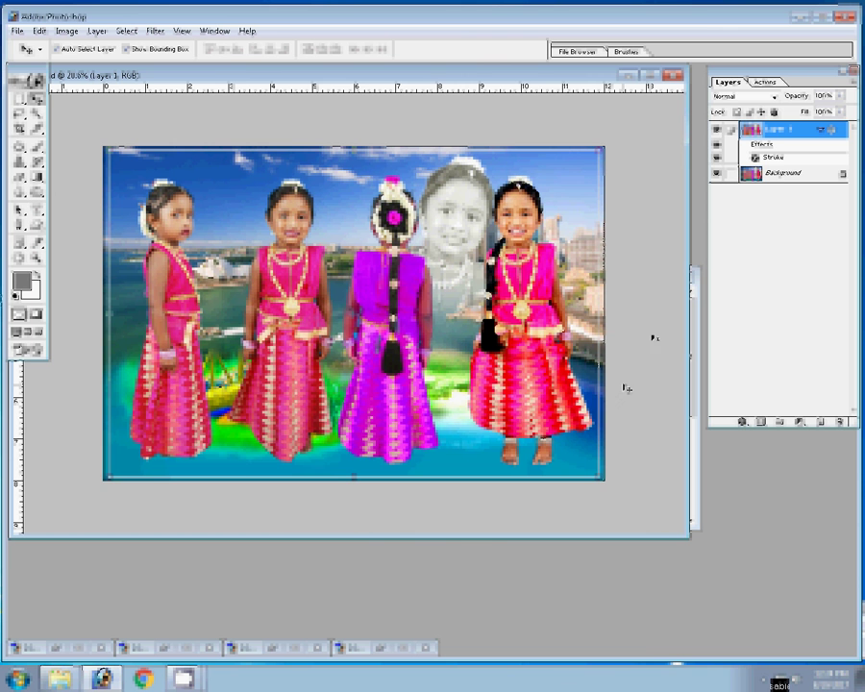
Flatten the image and browse Save As to folder 8 on LOCAL DISK (E:)
key("ctrl+e")
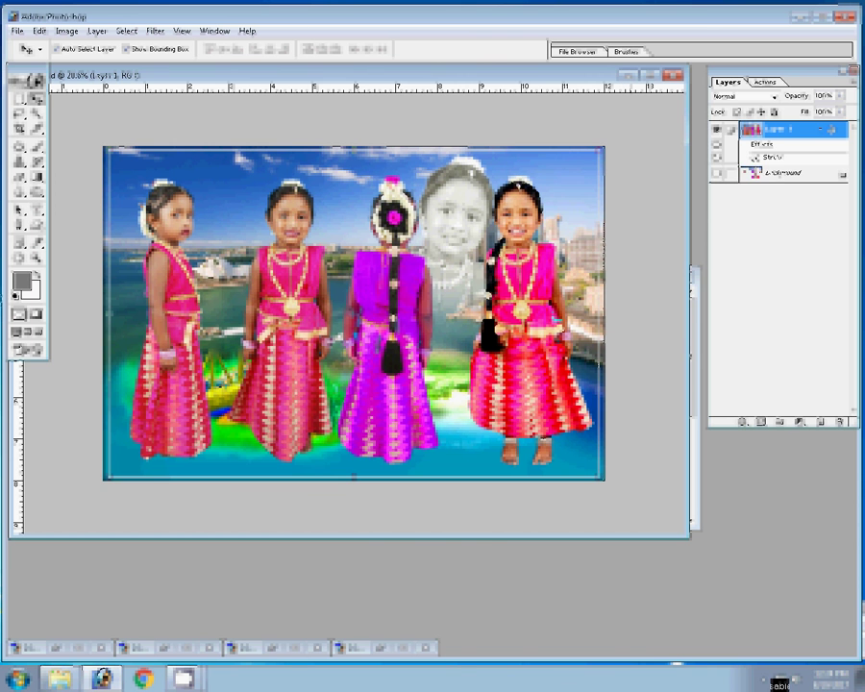
key("ctrl+shift+s")
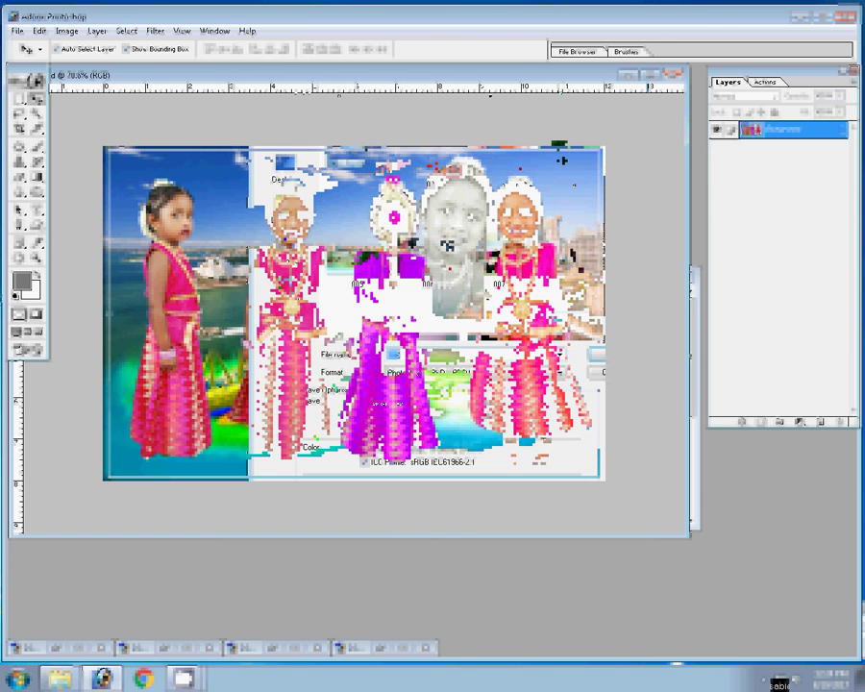
left_click(296, 268)
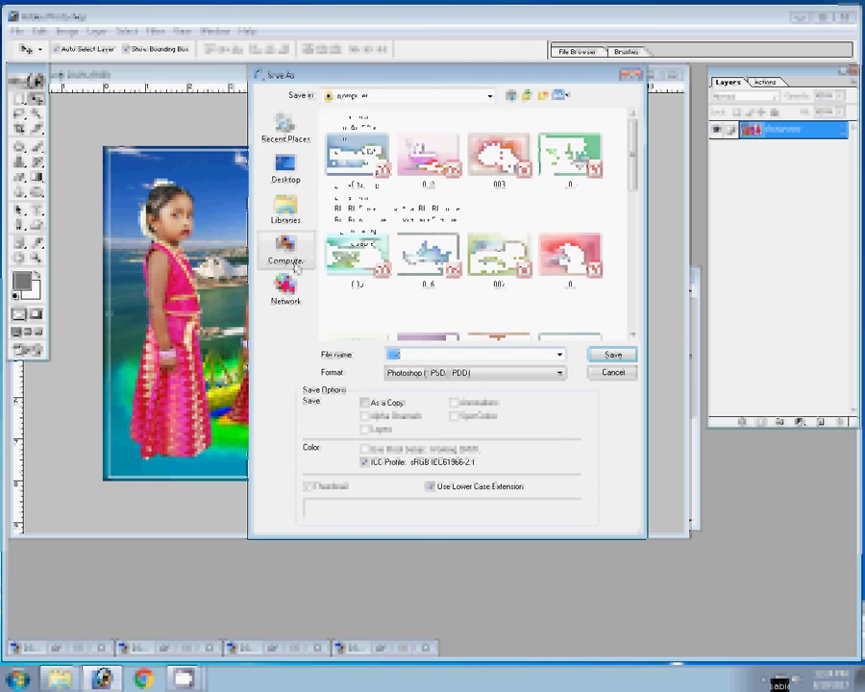
left_click(387, 130)
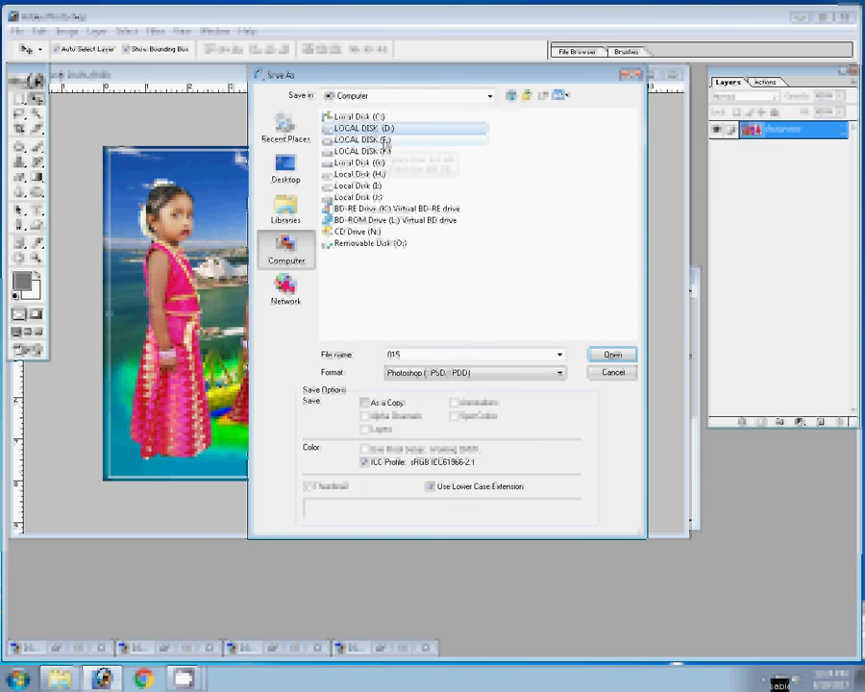
left_click(386, 144)
left_click(622, 356)
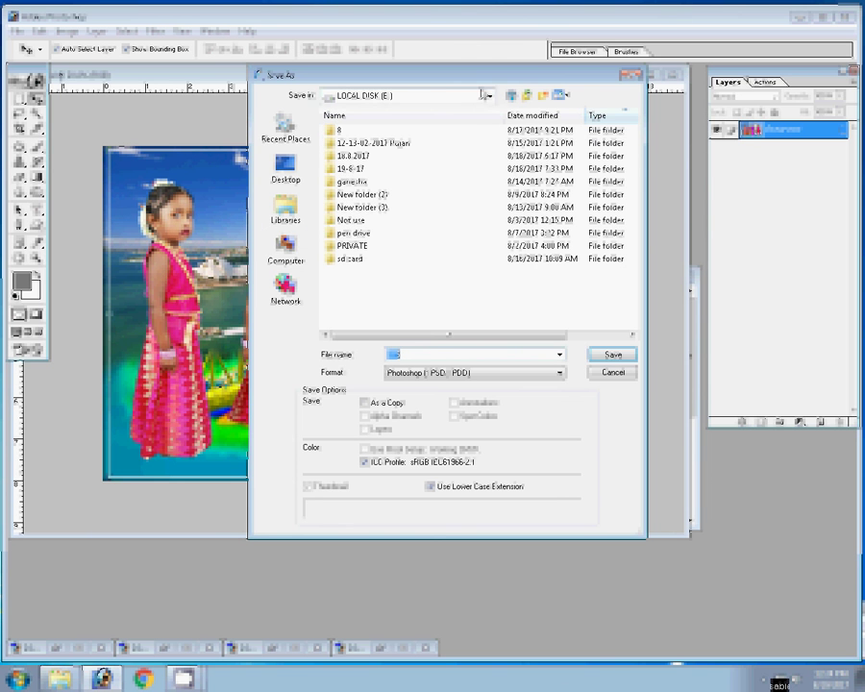
left_click(346, 130)
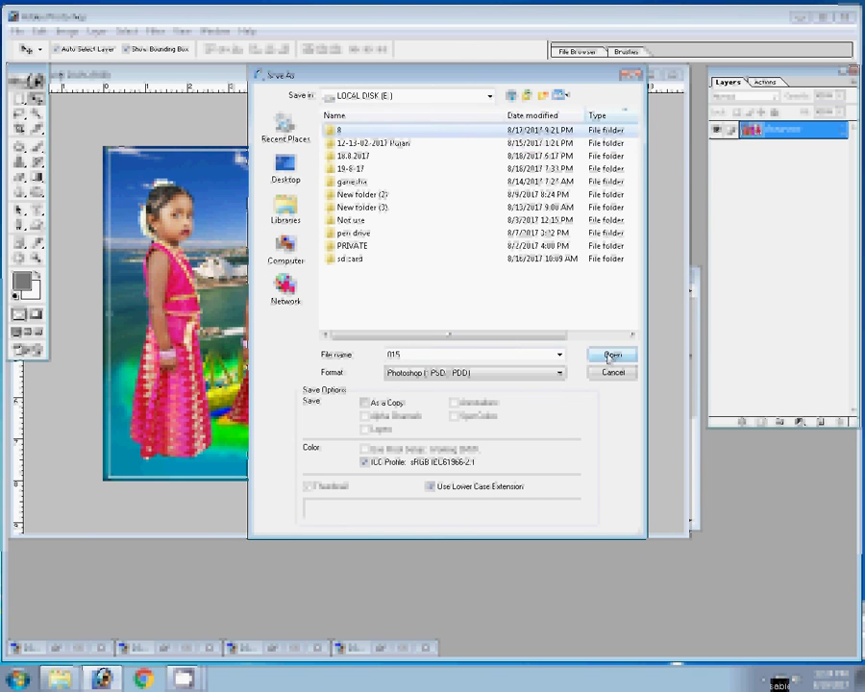
left_click(611, 356)
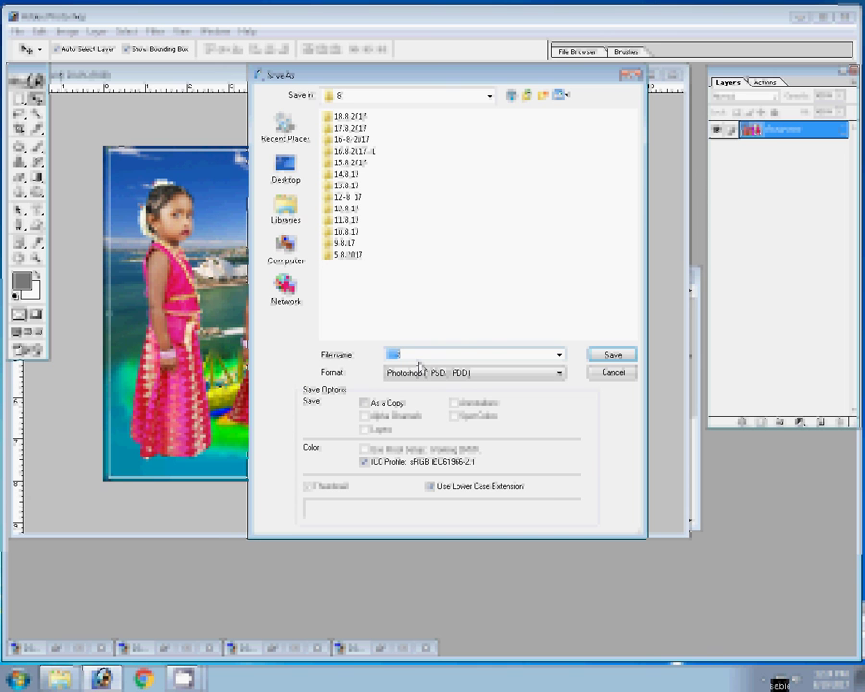
Create the new folder 19-8-2017 inside folder 8, then cancel the dialog
type("19")
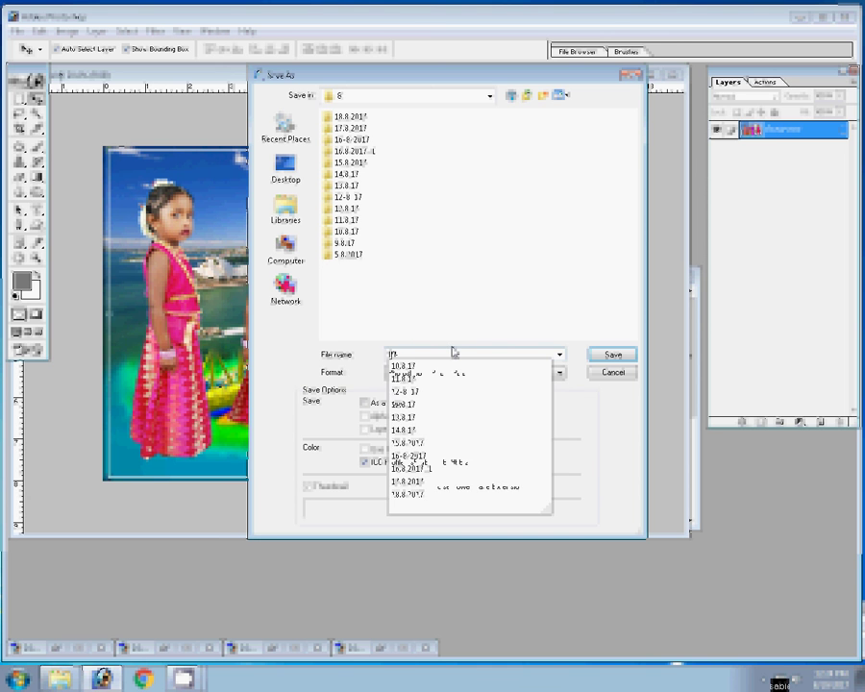
type("-8-20")
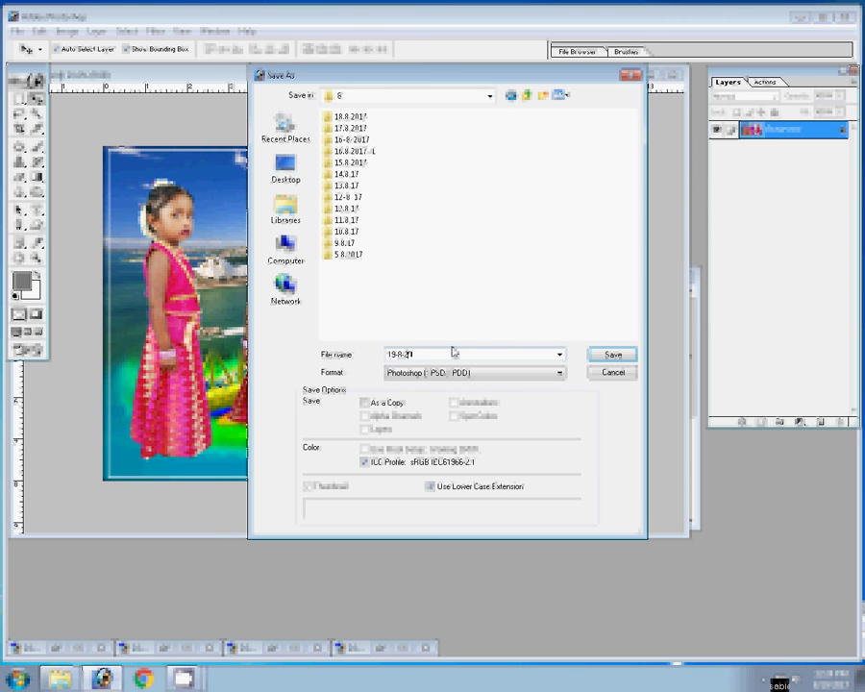
type("17")
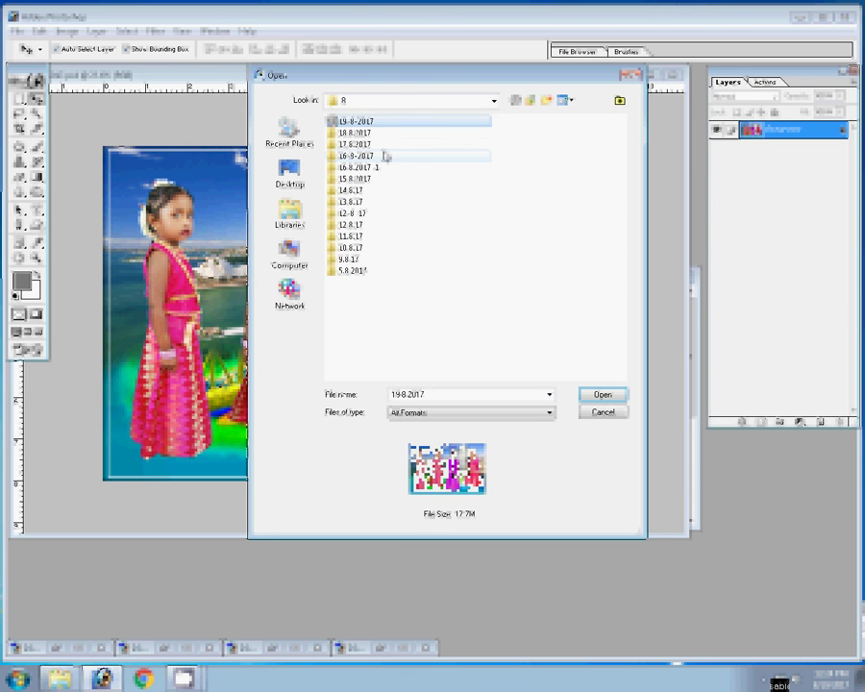
key("F2")
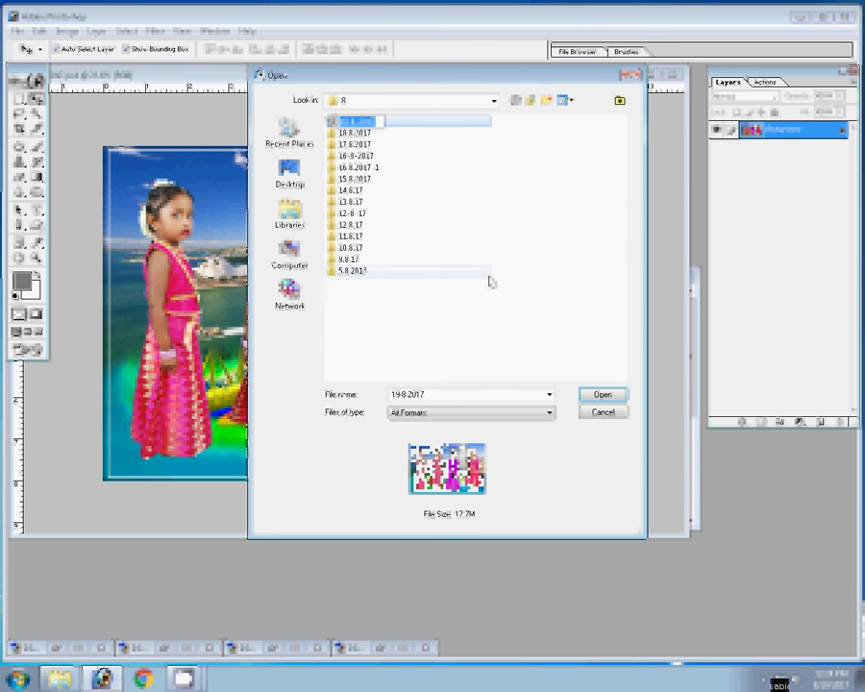
key("Escape")
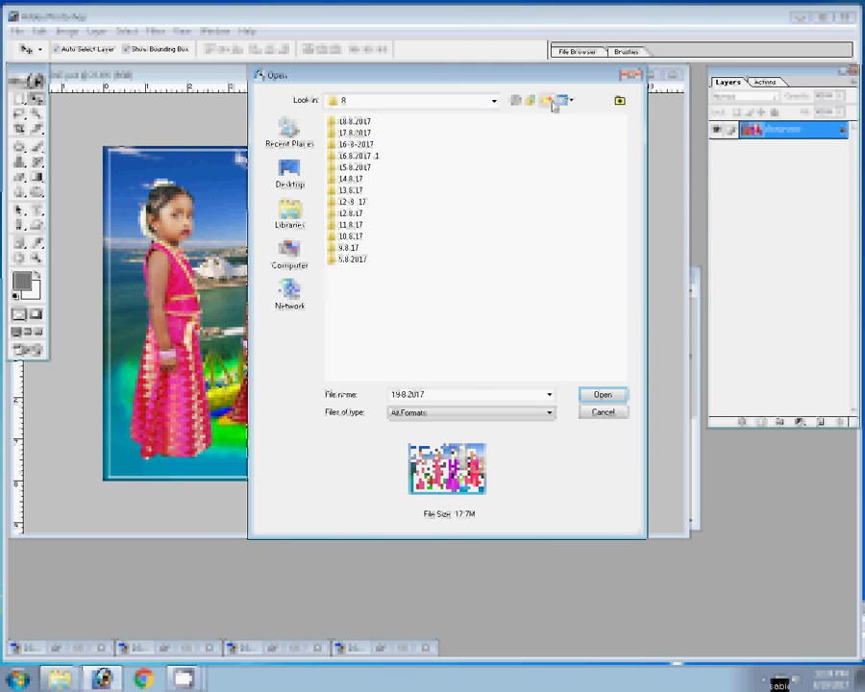
left_click(547, 100)
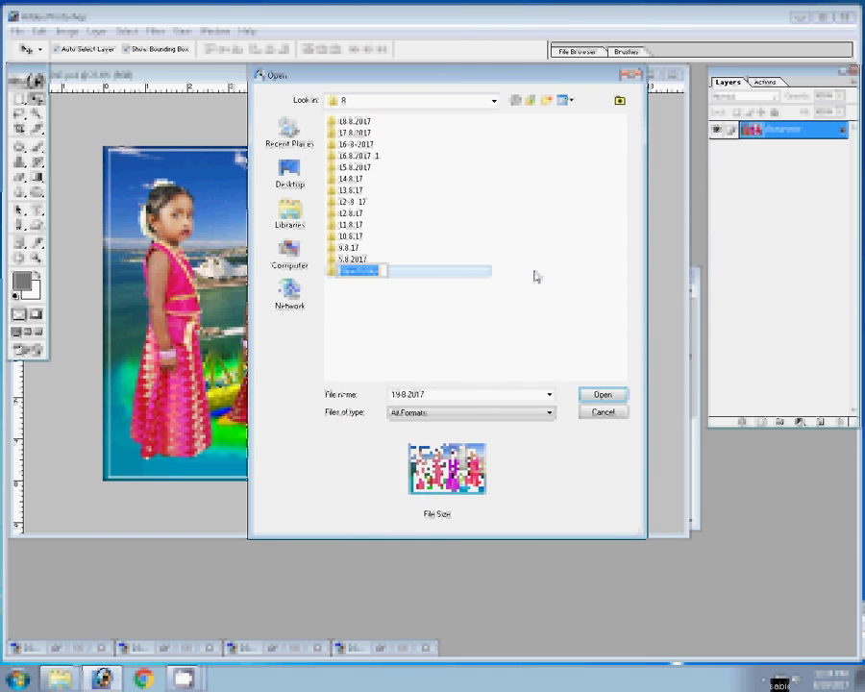
type("19.8.2017")
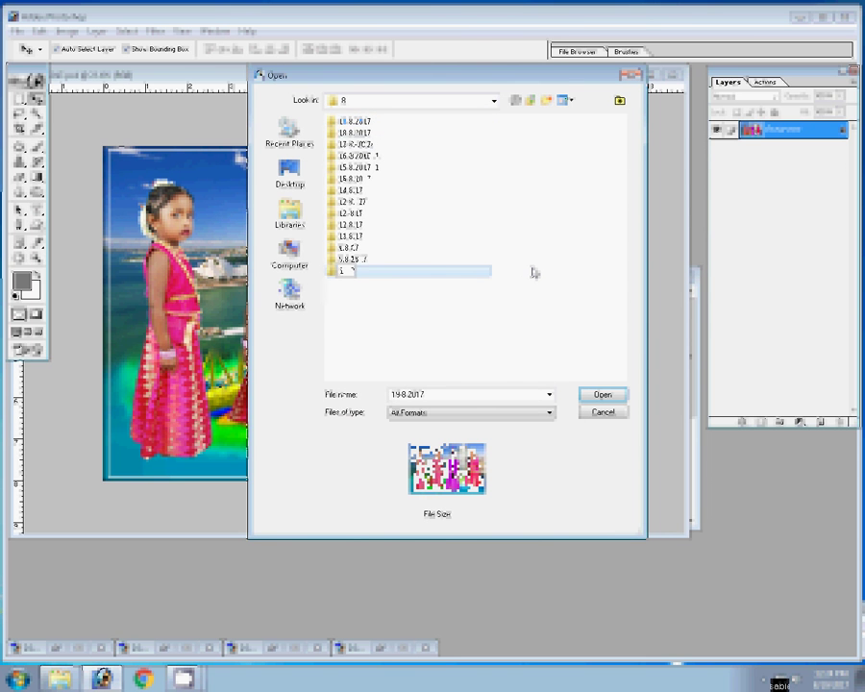
key("Return")
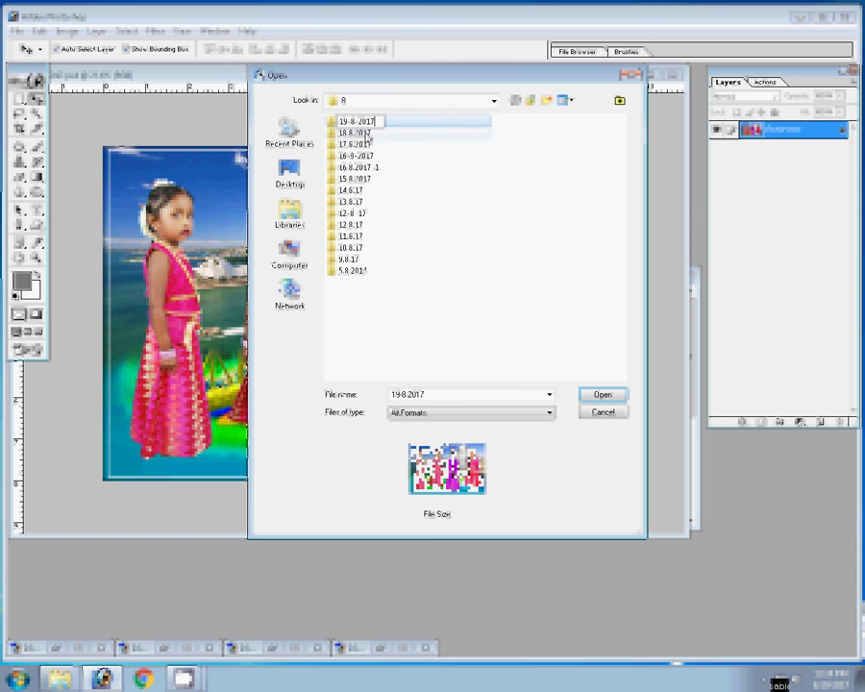
key("Return")
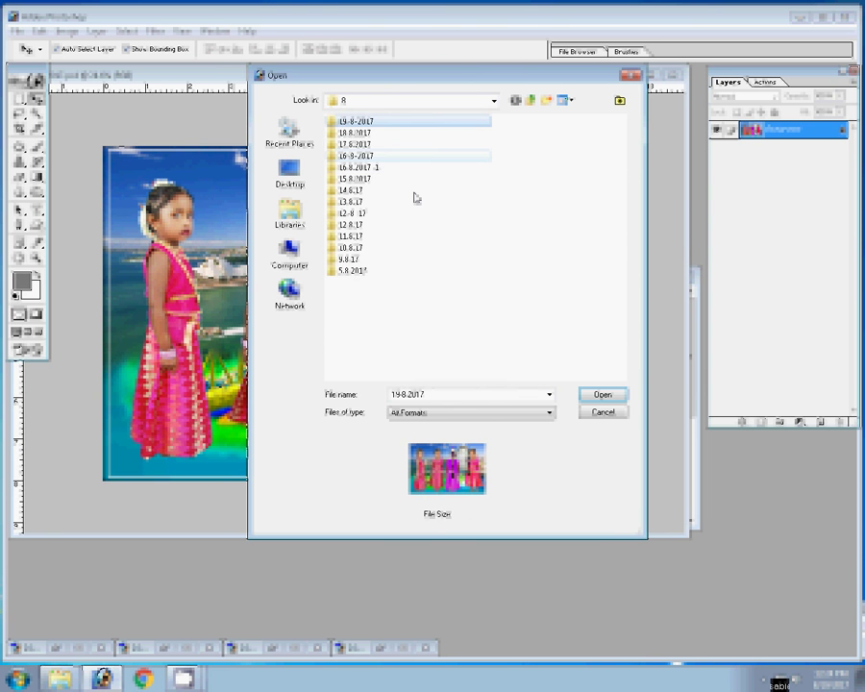
left_click(603, 412)
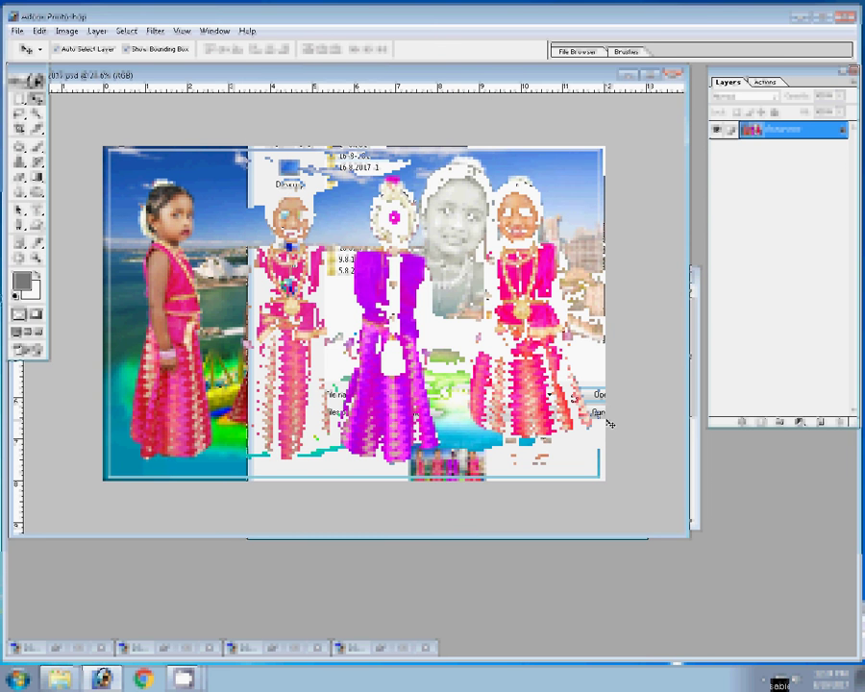
Save the photo as JPEG '1-8x12=1 LMN' in 19-8-2017 at quality 10
left_click(351, 116)
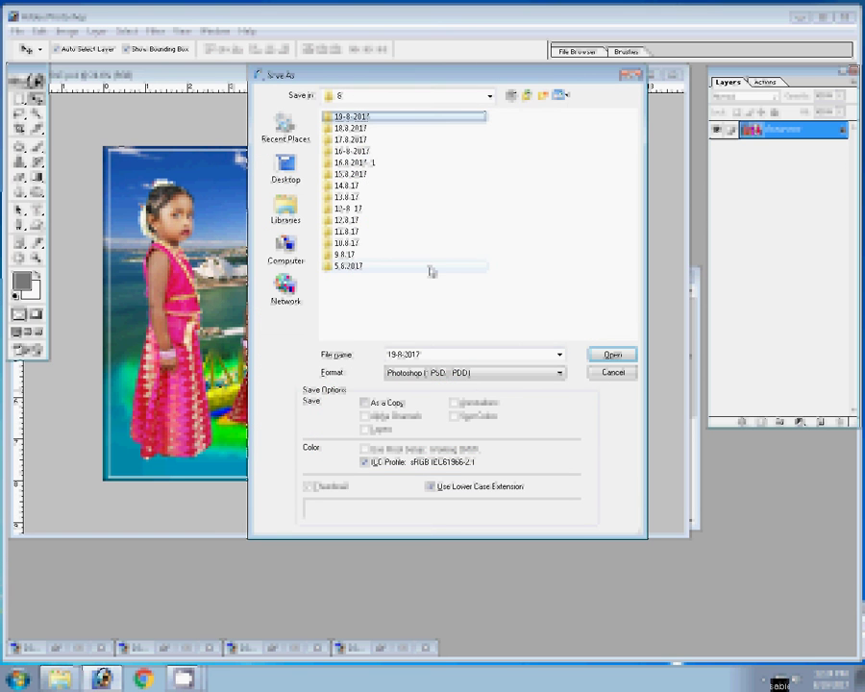
key("Return")
left_click(474, 373)
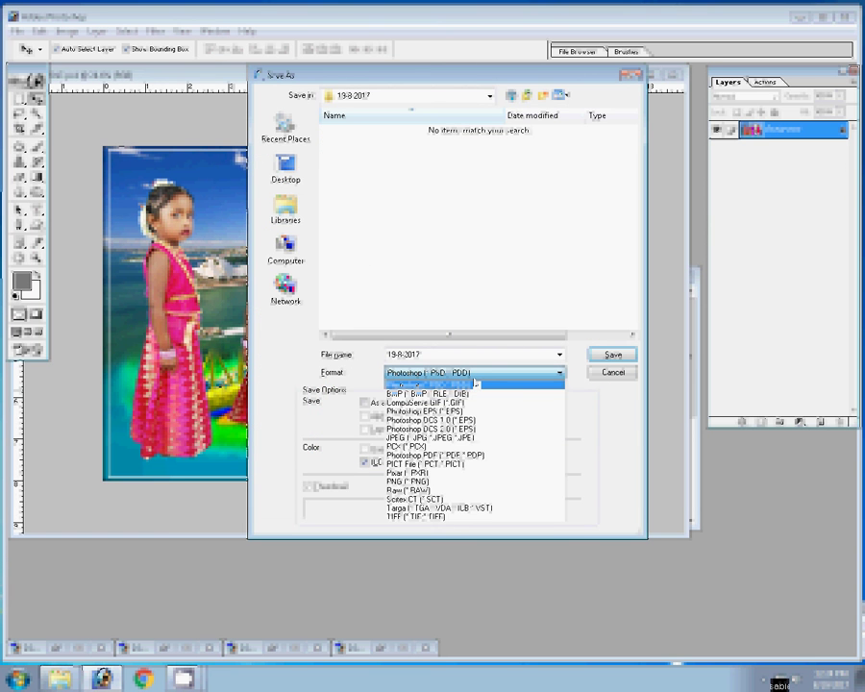
left_click(423, 438)
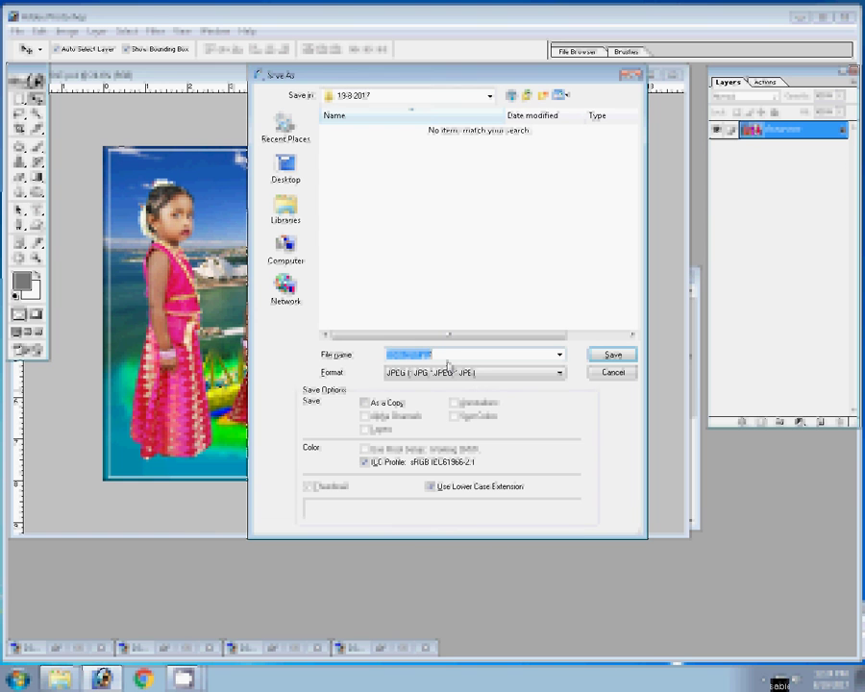
type("1")
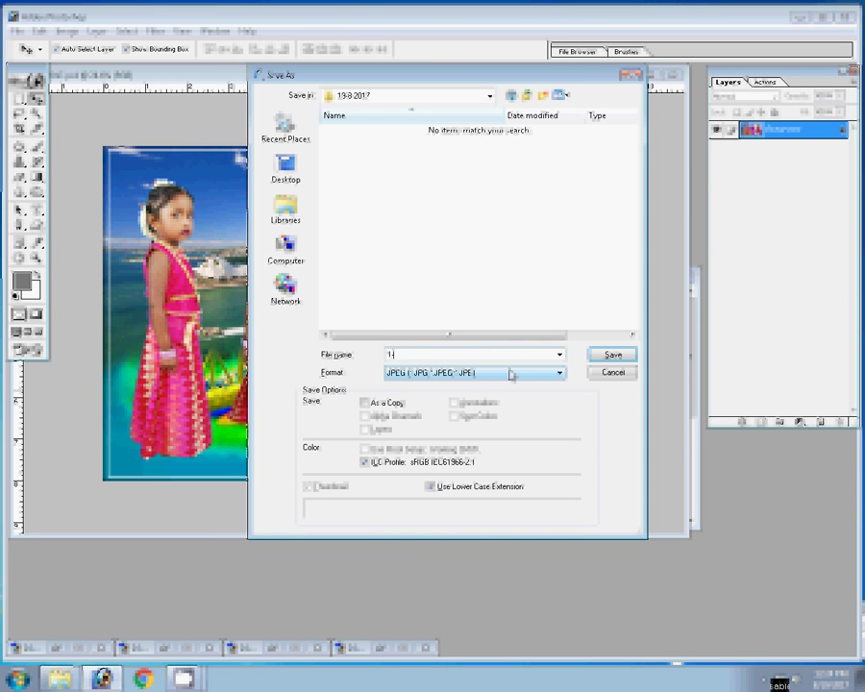
type("-12x")
type("1")
key("BackSpace")
key("BackSpace")
key("BackSpace")
key("BackSpace")
type("8x1")
type("2=1 L")
type("MN")
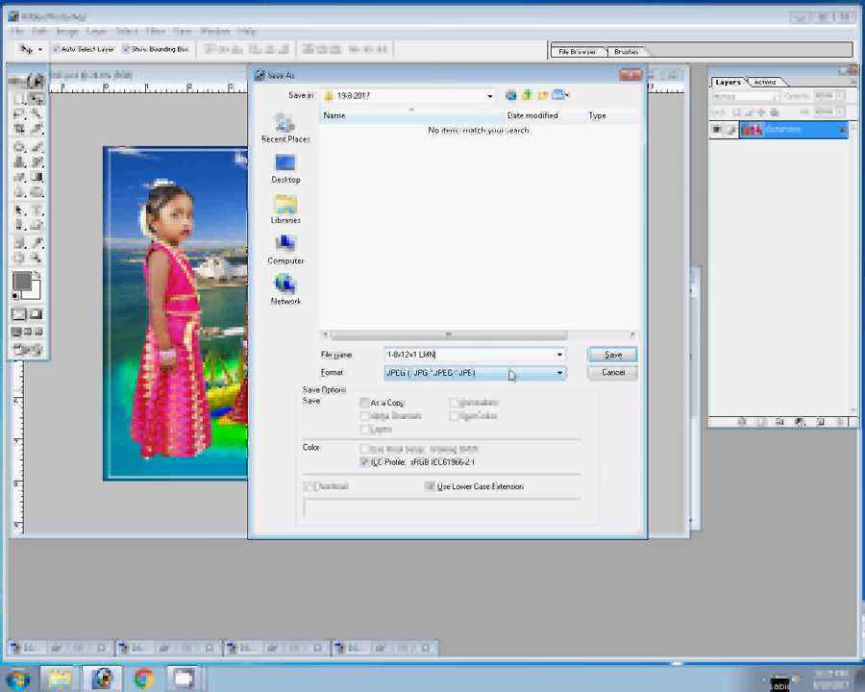
left_click(608, 360)
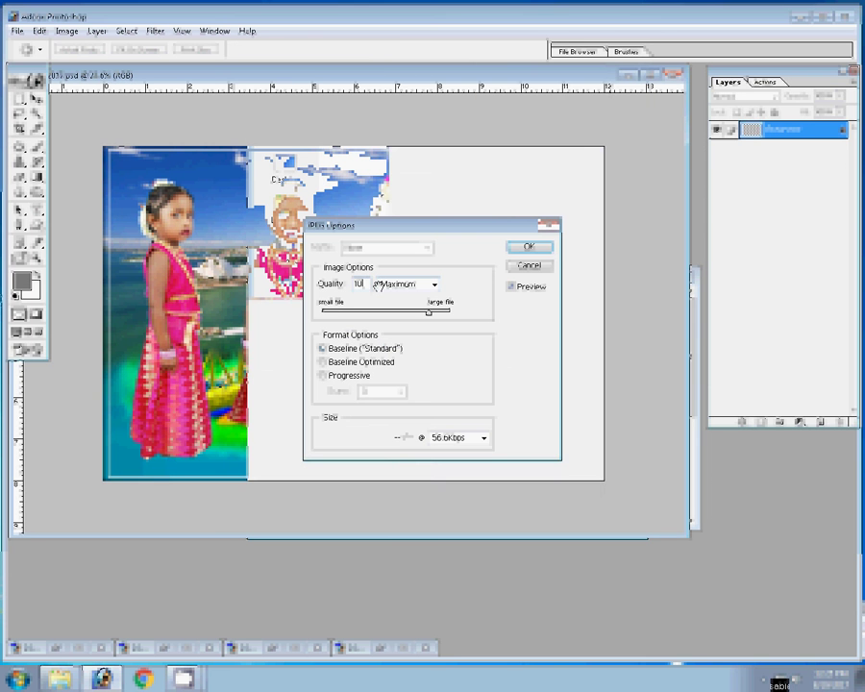
left_click(529, 247)
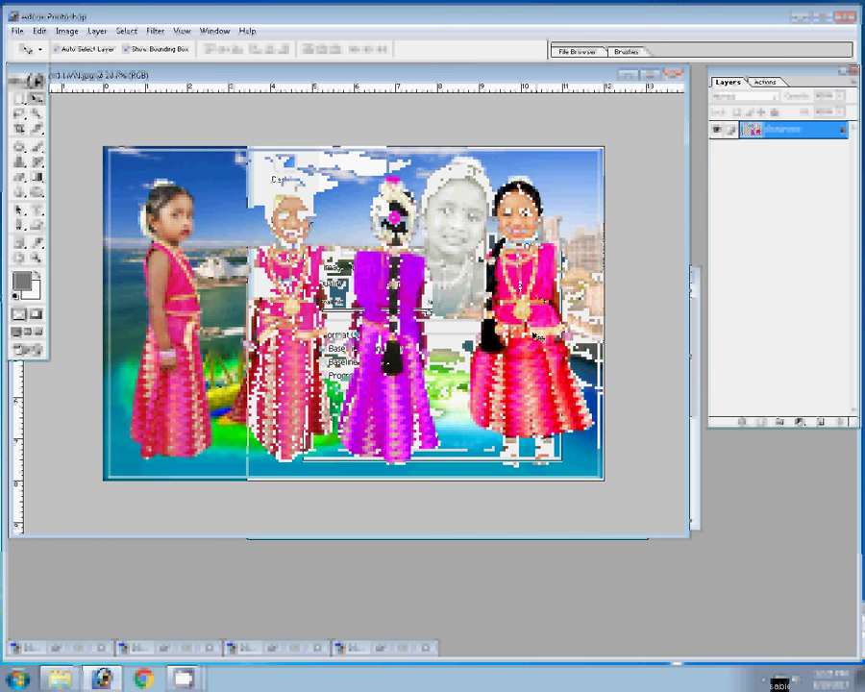
Grayscale the girl layer in the other photo, then undo the grayscale on the composite
key("ctrl+Tab")
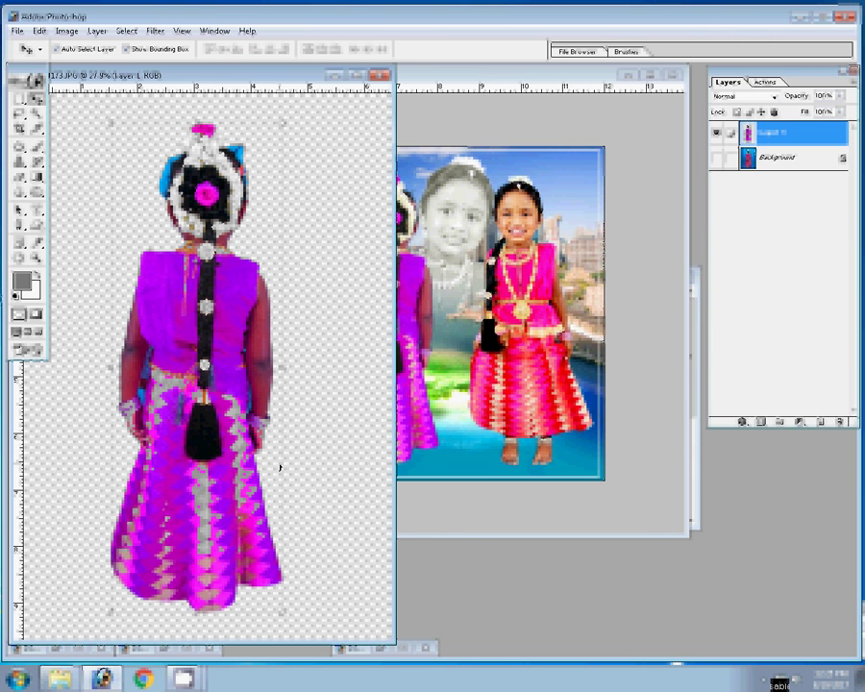
key("ctrl+shift+u")
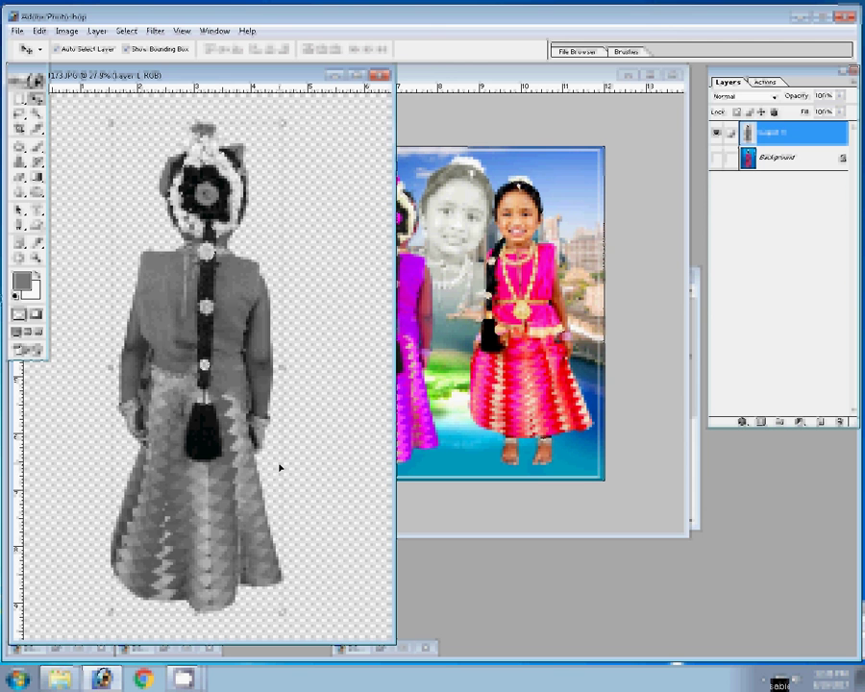
key("ctrl+Tab")
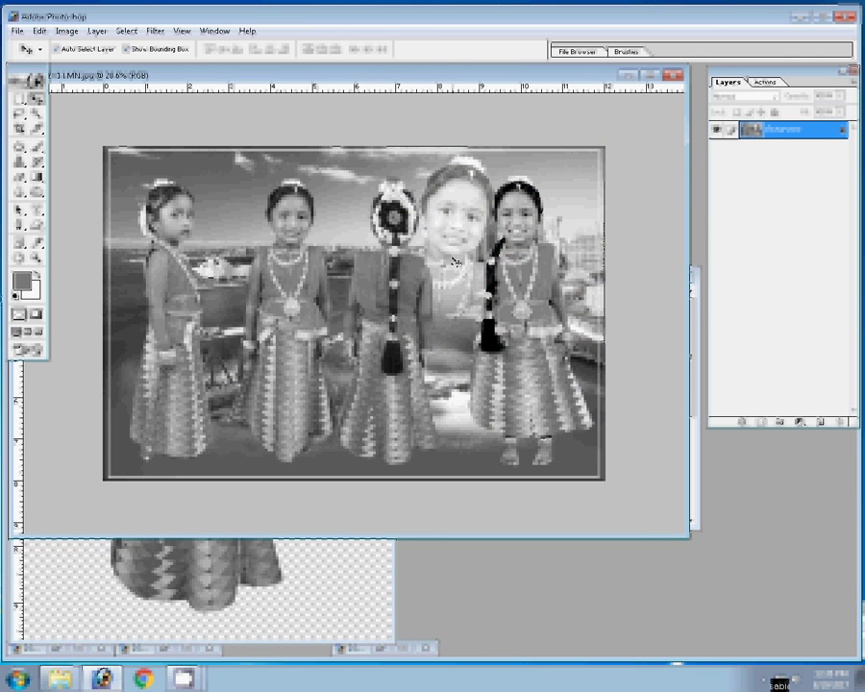
key("ctrl+z")
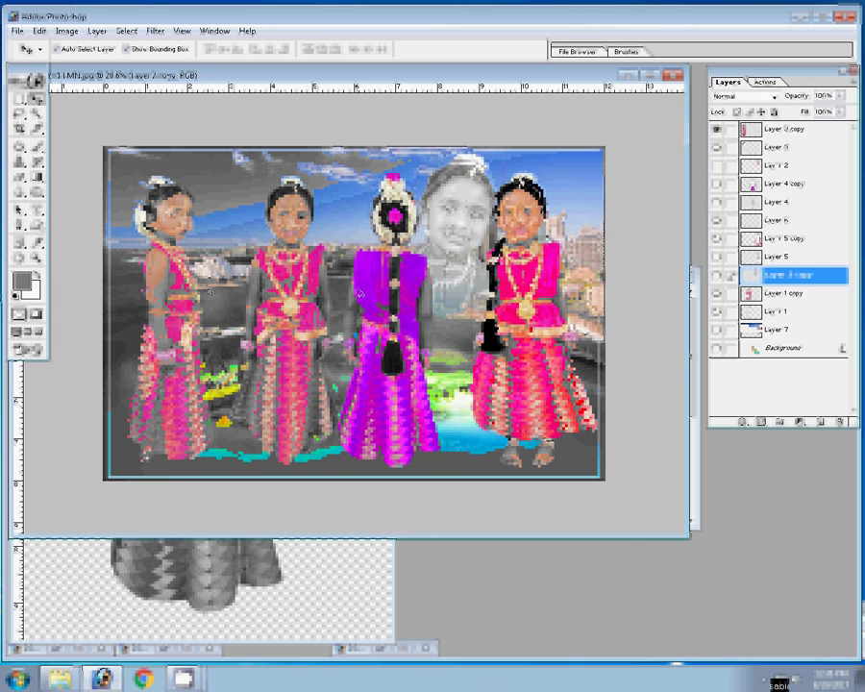
Try Layer 3 copy opacities of 50%, 40%, 90% and 50%
left_click(162, 298)
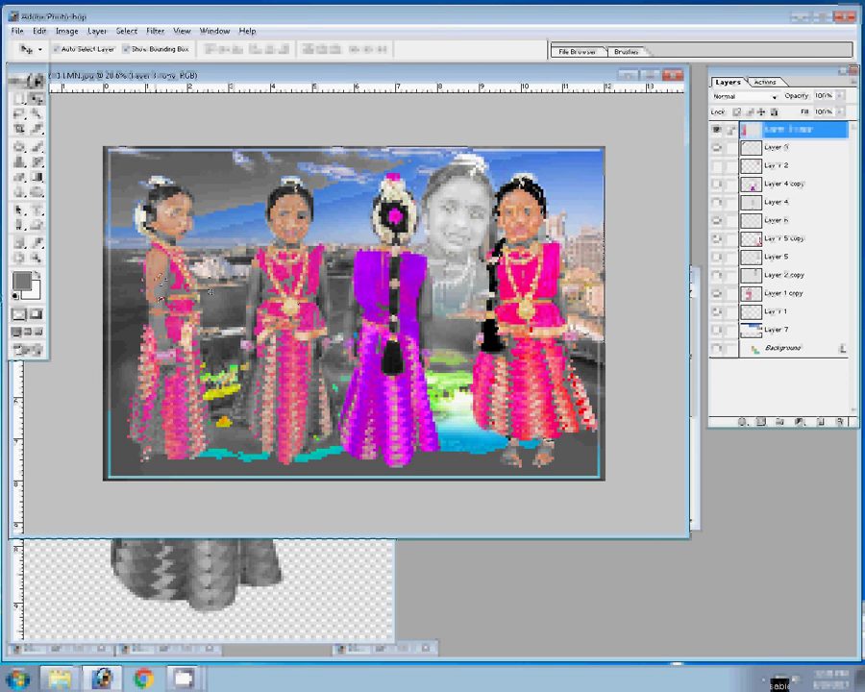
key("5")
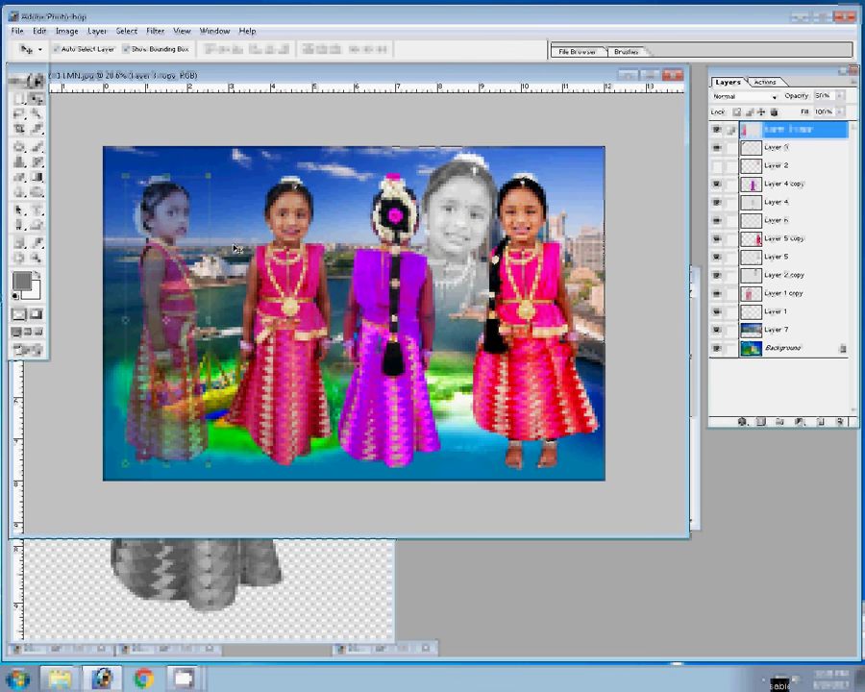
key("4")
key("9")
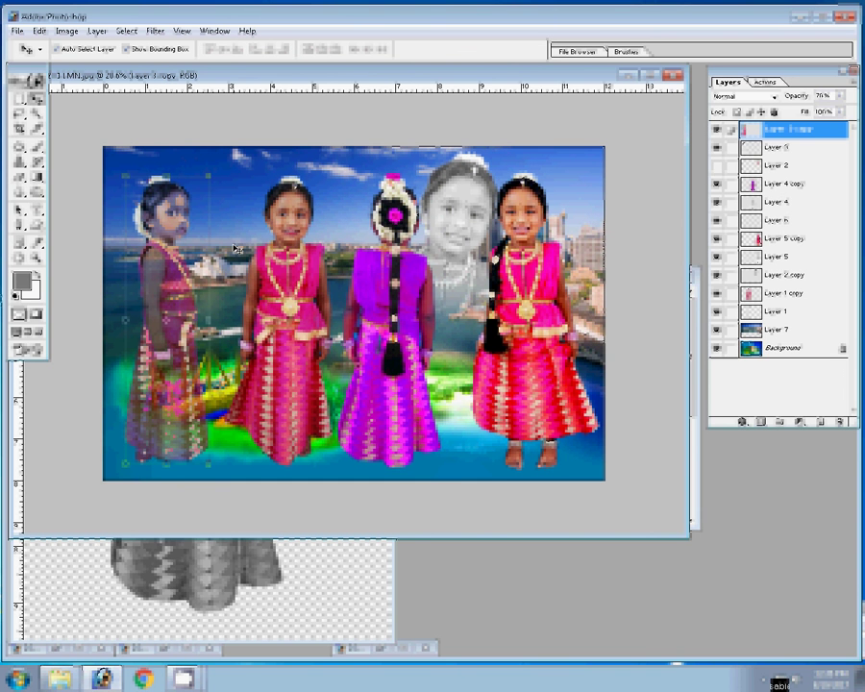
key("5")
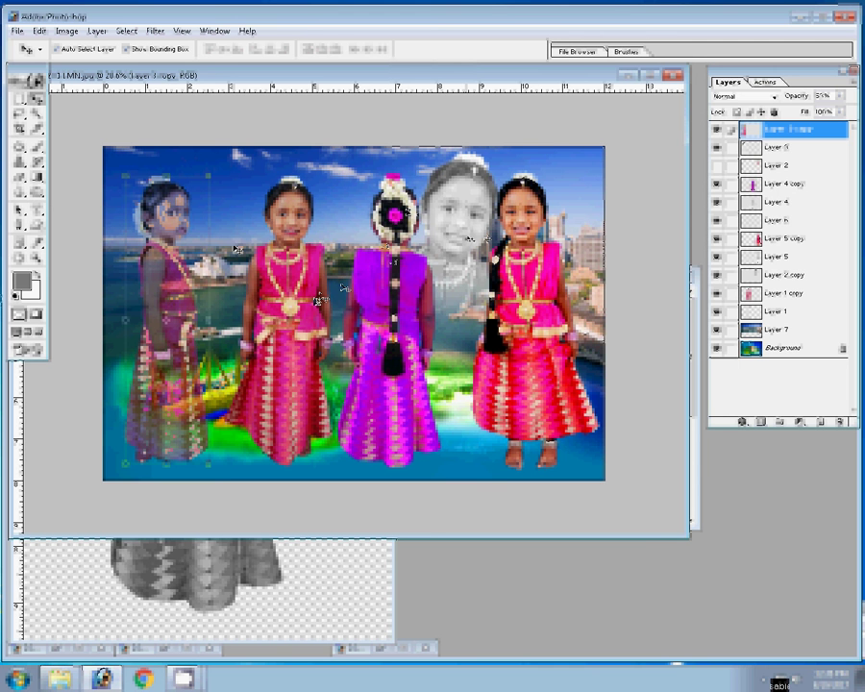
key("ctrl+f")
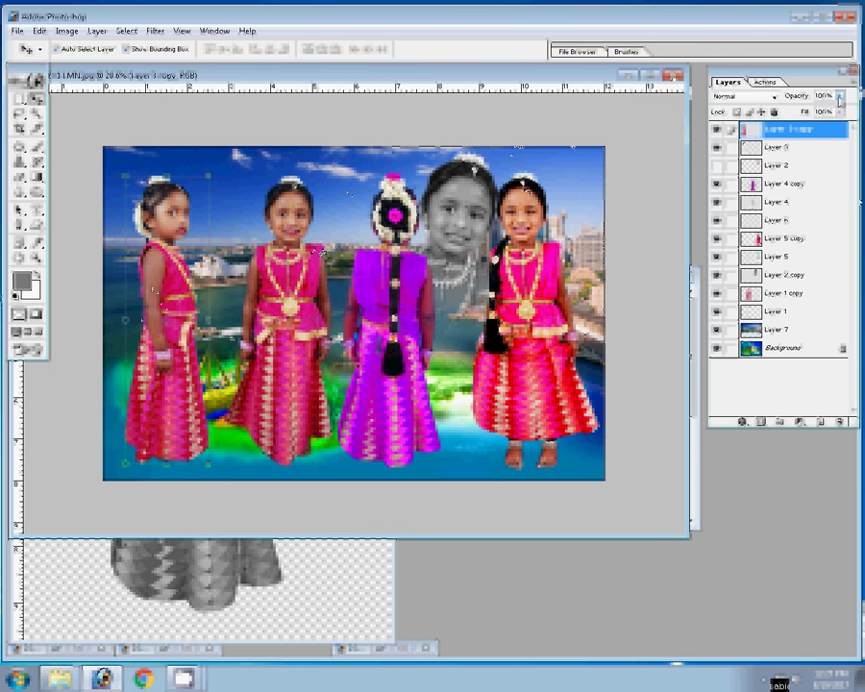
Set the layer opacity to 45% with the slider, then 100%, then 50%
left_click(840, 98)
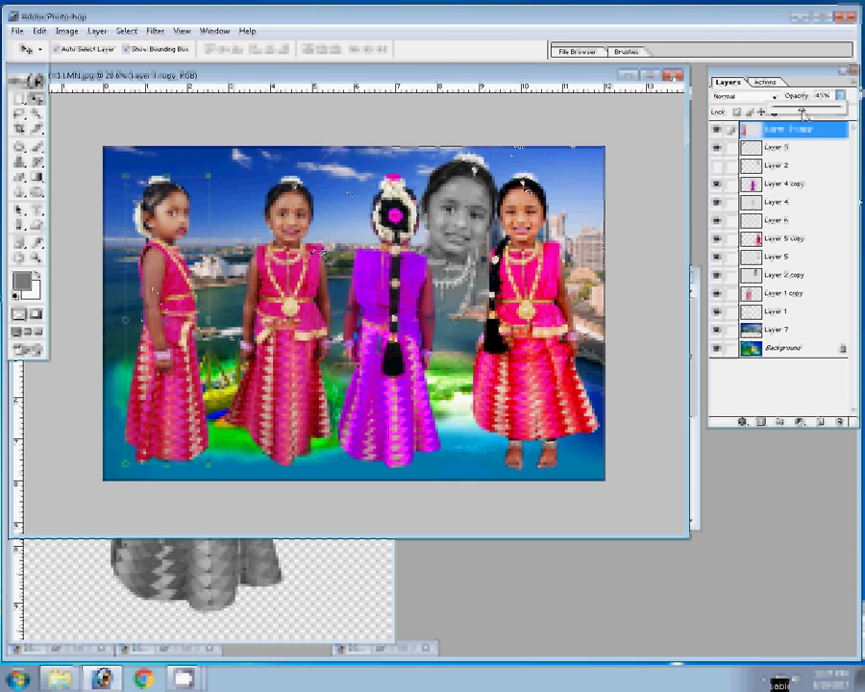
left_click_drag(841, 113, 803, 113)
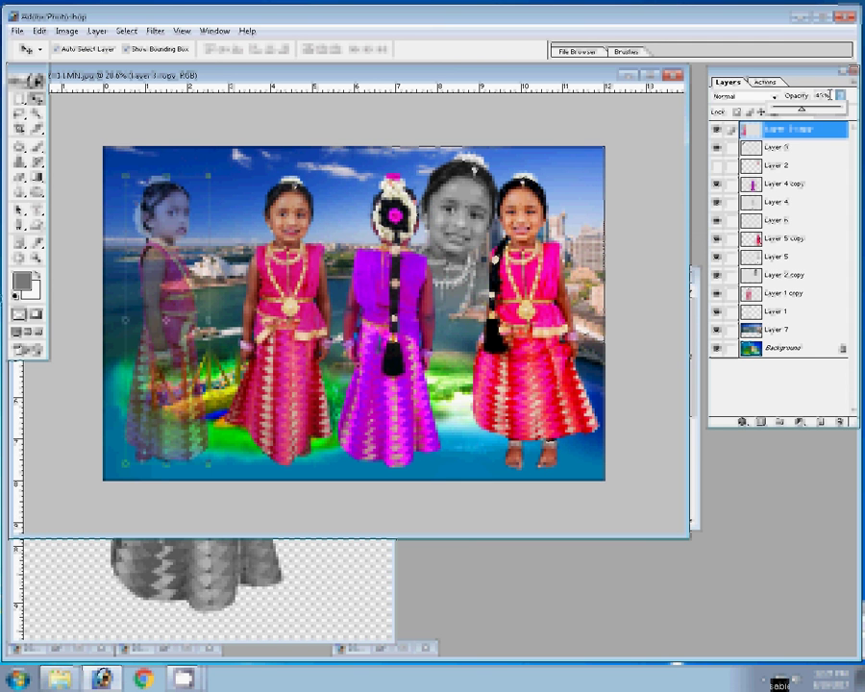
key("Return")
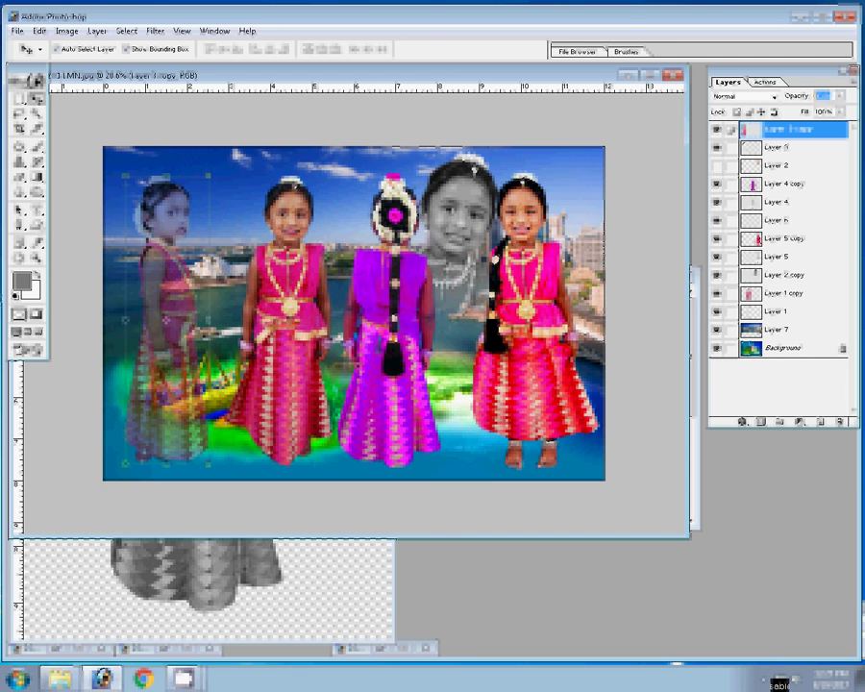
type("82")
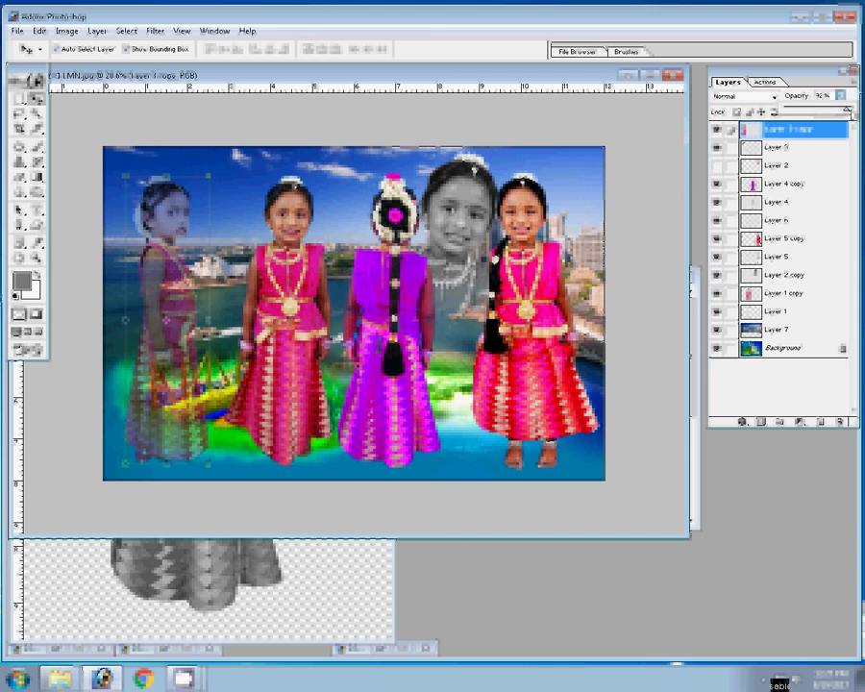
left_click_drag(842, 100, 851, 108)
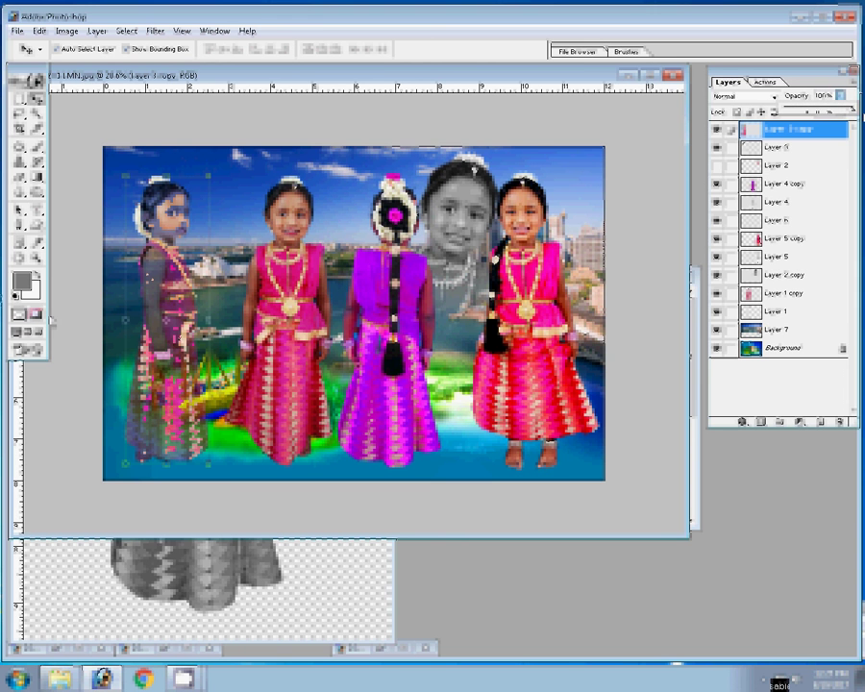
left_click(862, 117)
key("5")
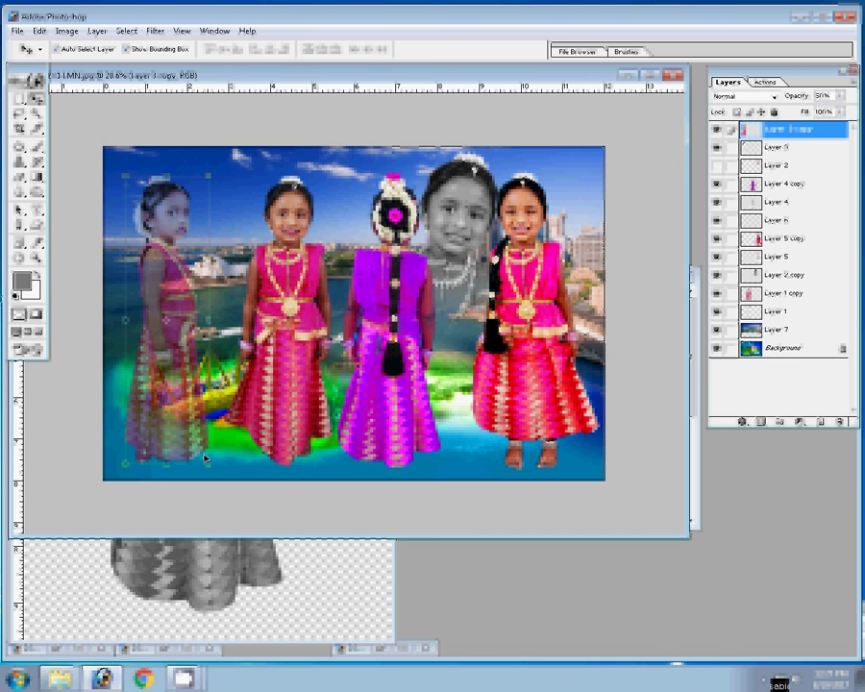
Close the composite without saving, then close the next open image
key("ctrl+w")
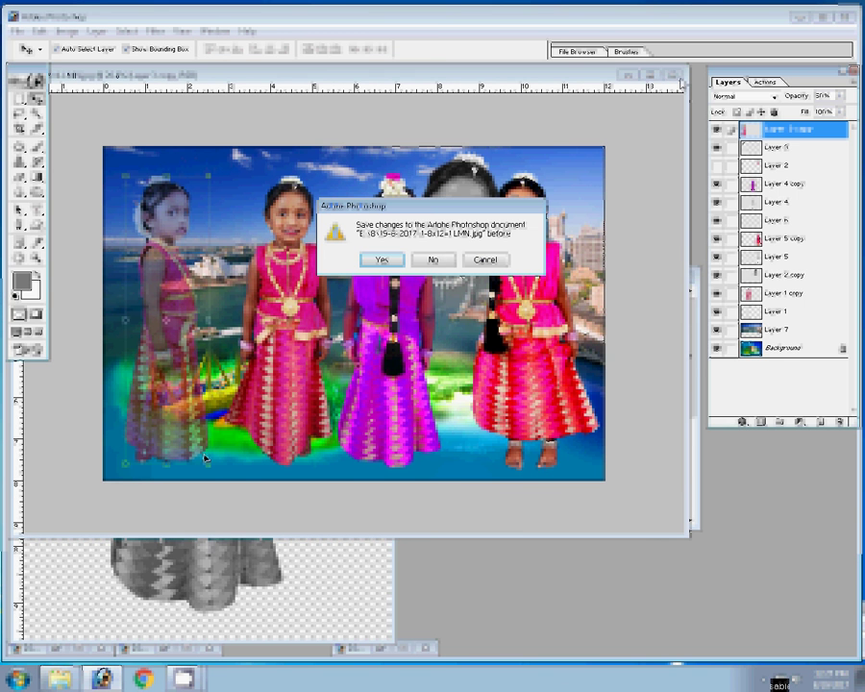
left_click(435, 258)
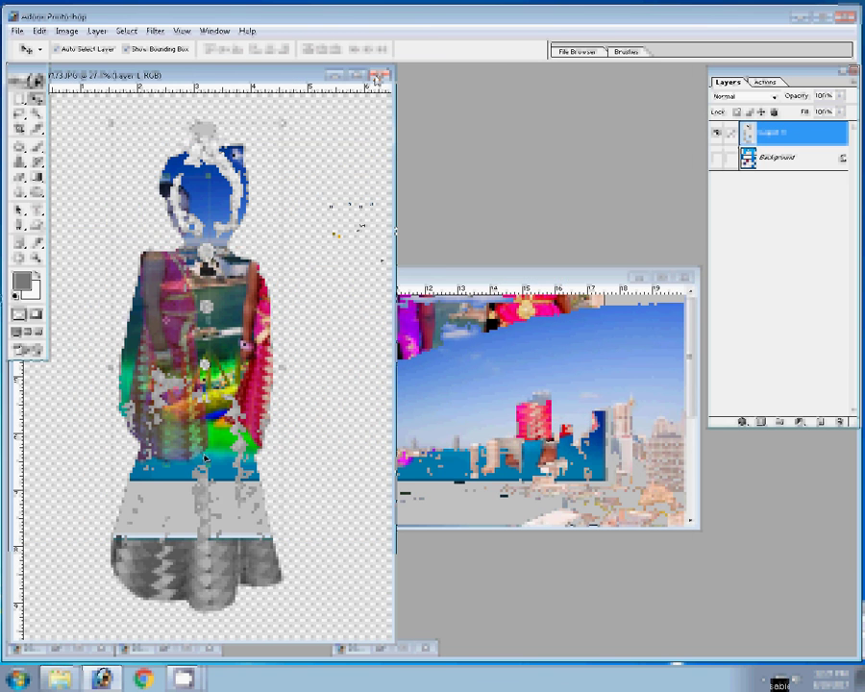
left_click(379, 75)
Close AU-wp.jpg and drag the selected 13.8.2017 photos from Explorer into Photoshop
key("ctrl+w")
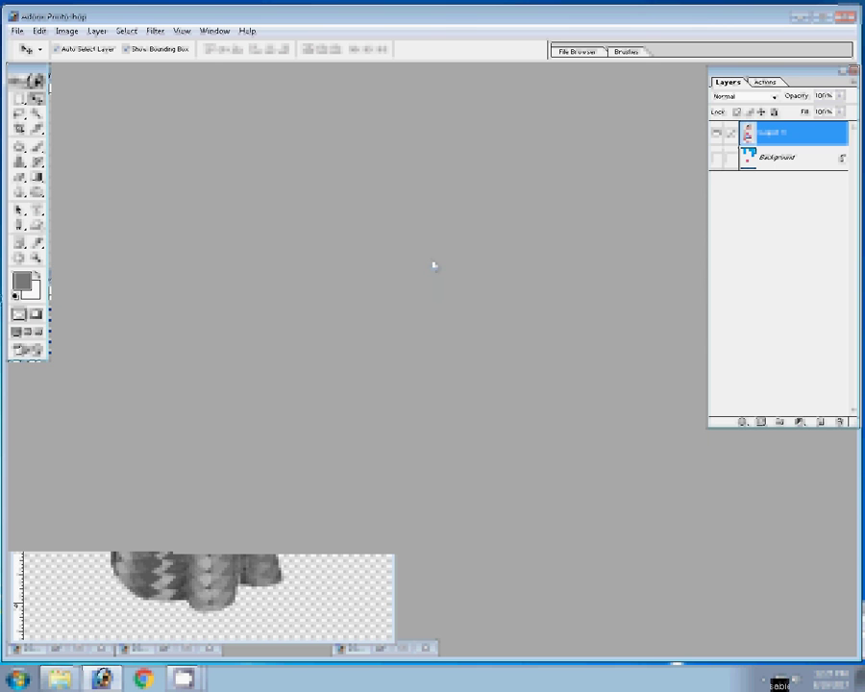
key("alt+Tab")
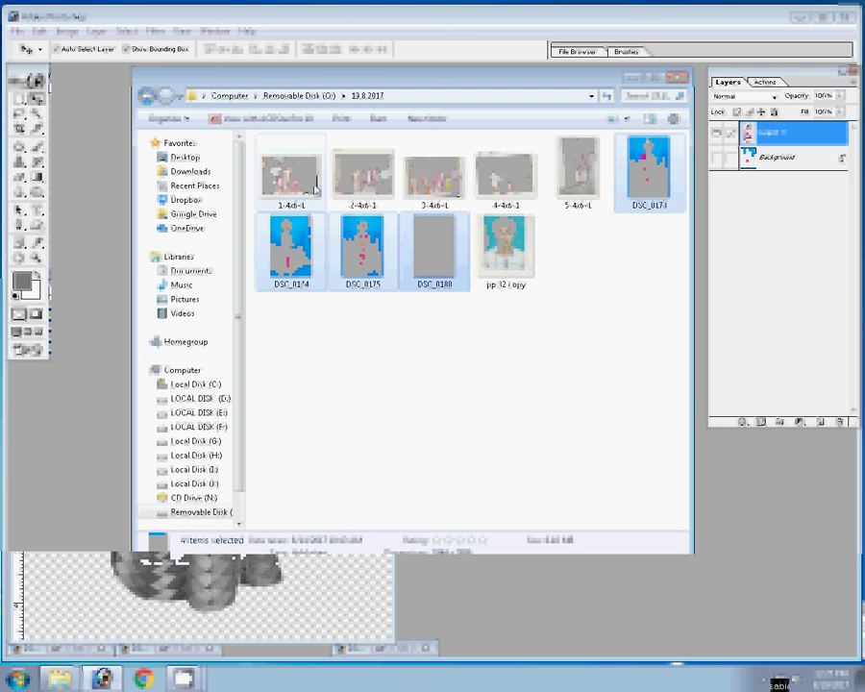
left_click_drag(316, 189, 104, 515)
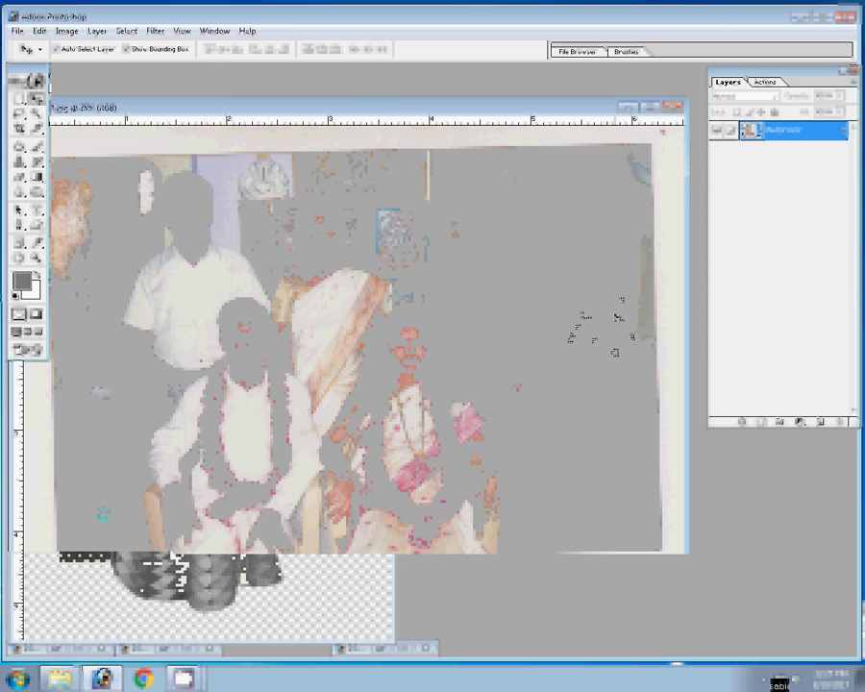
Set the image width to 6 inches at 600 pixels/inch with proportions constrained
key("ctrl+alt+i")
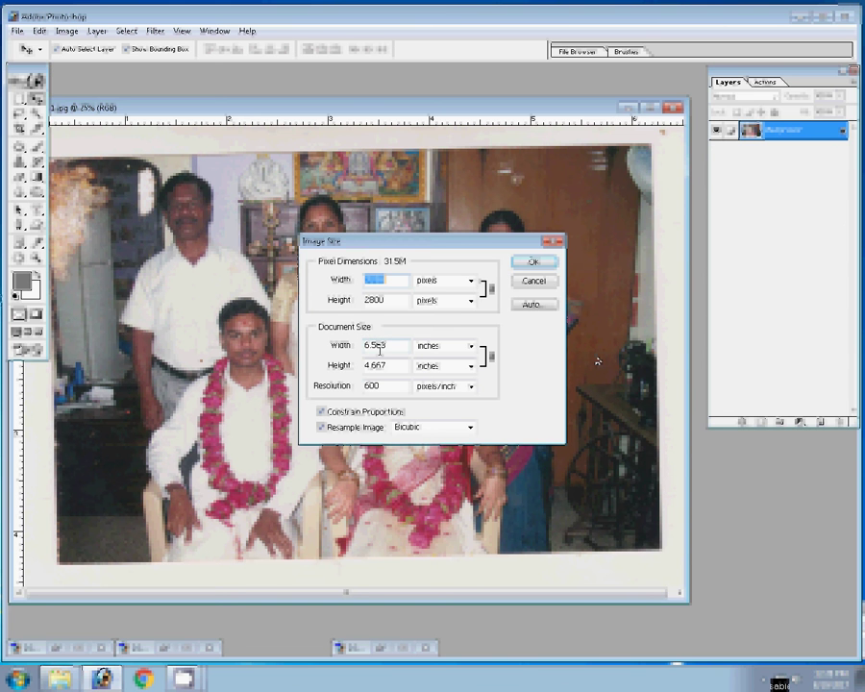
double_click(393, 344)
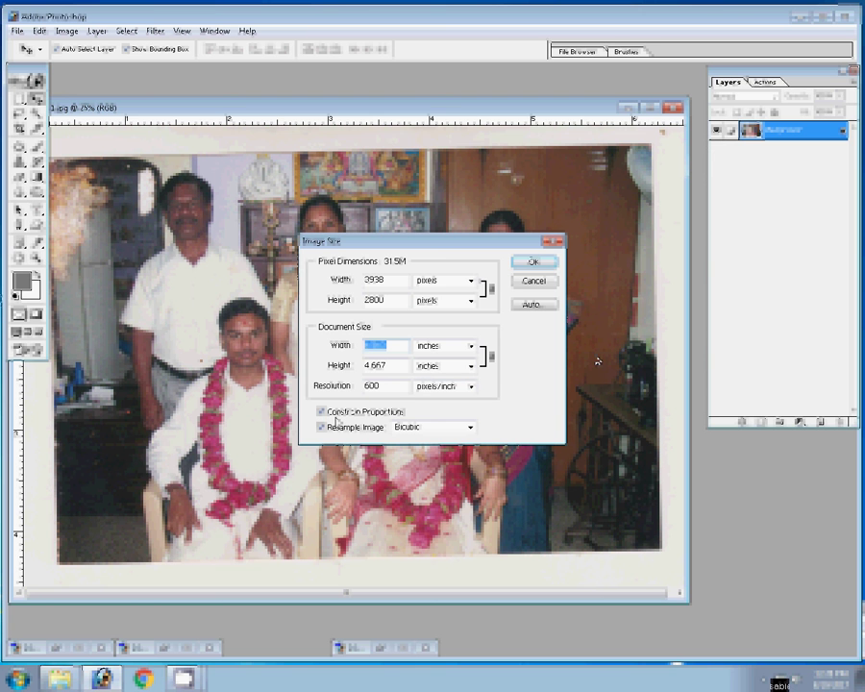
type("6")
type("6")
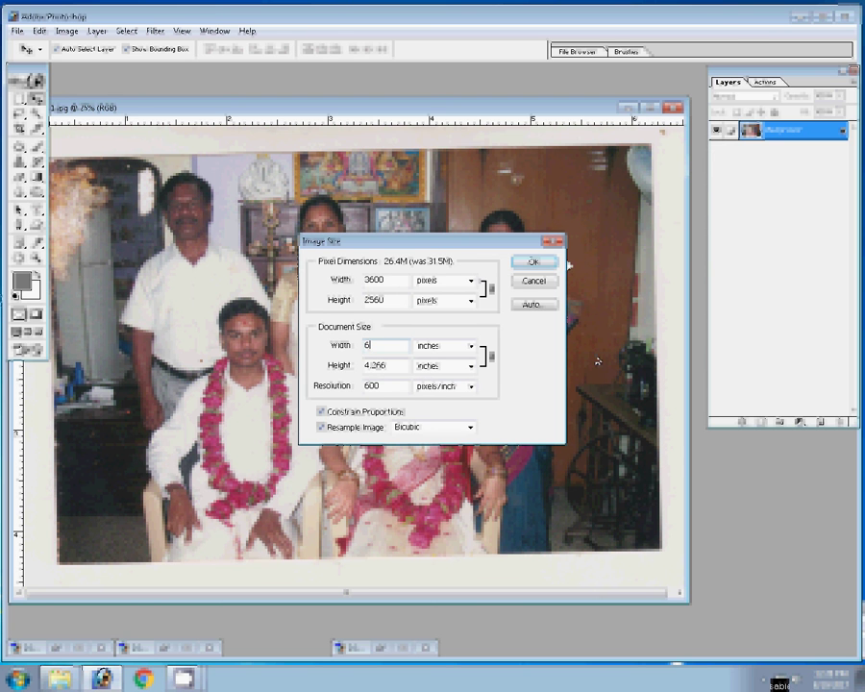
key("Return")
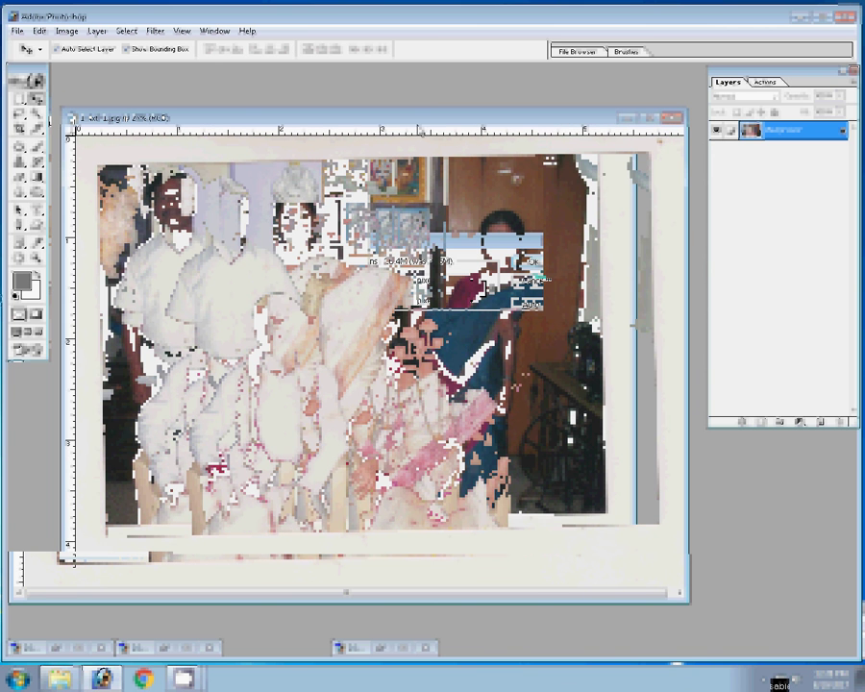
Crop the photo to 6 in × 4 in, removing the white scan border
key("c")
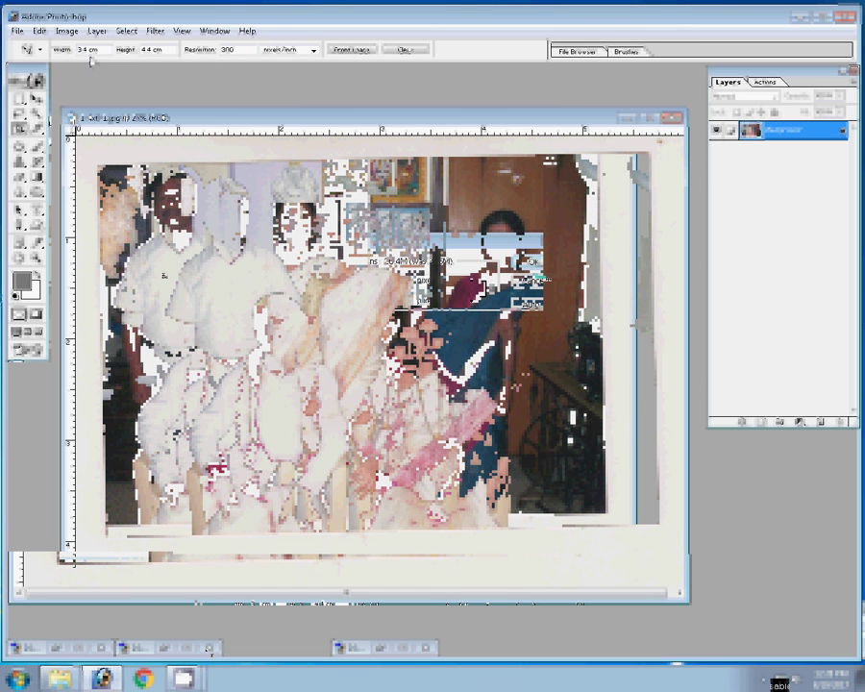
double_click(87, 49)
type("6 in")
key("Tab")
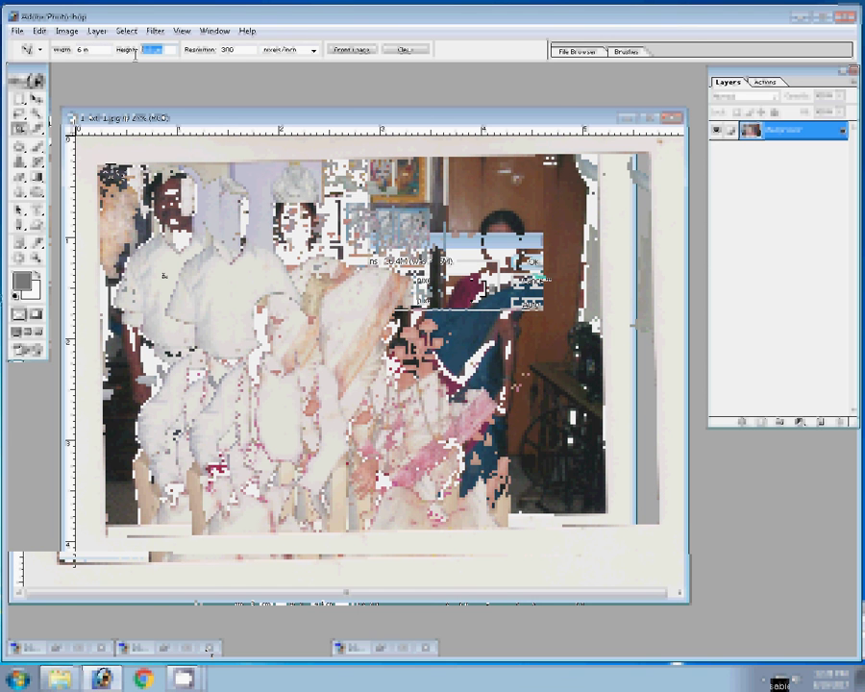
type("4 in")
left_click_drag(616, 534, 624, 544)
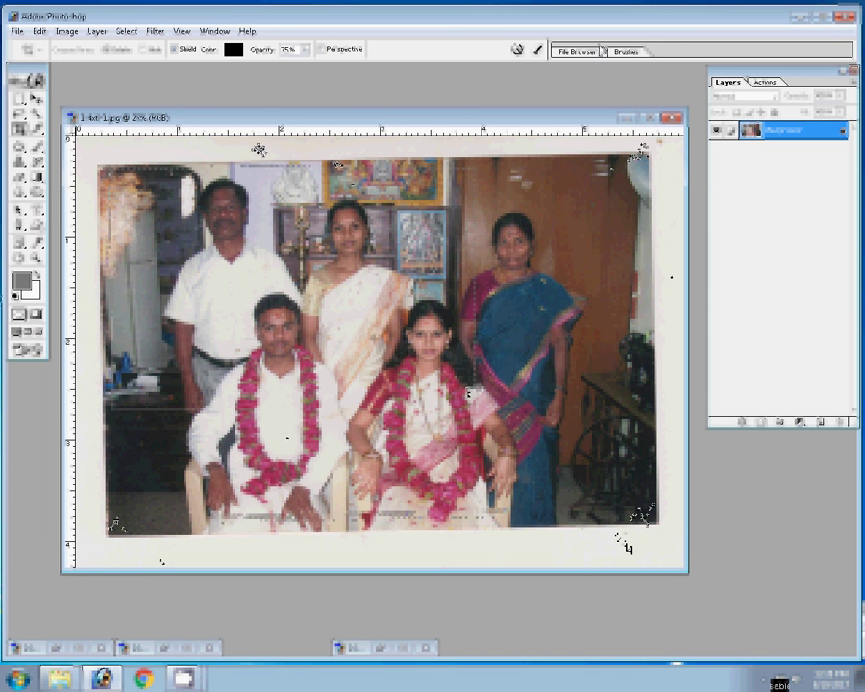
left_click(539, 51)
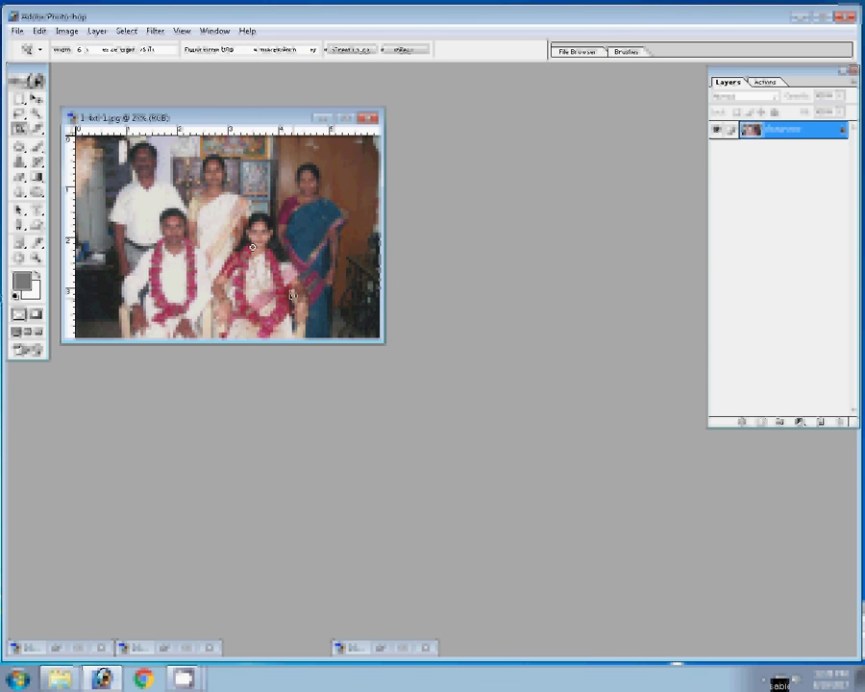
Fit the photo on screen and add a Levels adjustment layer to brighten it
right_click(273, 253)
left_click(293, 257)
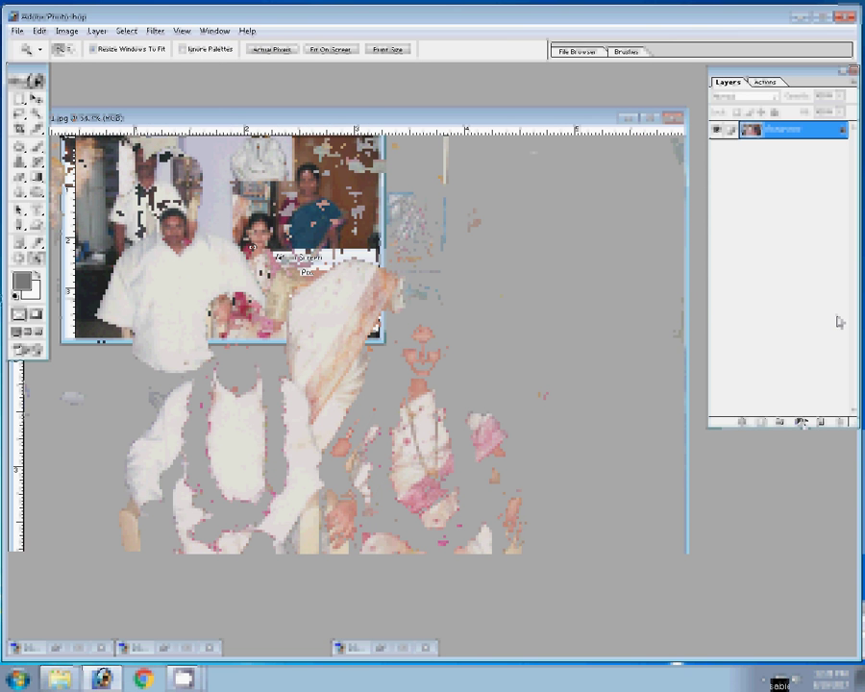
left_click(799, 422)
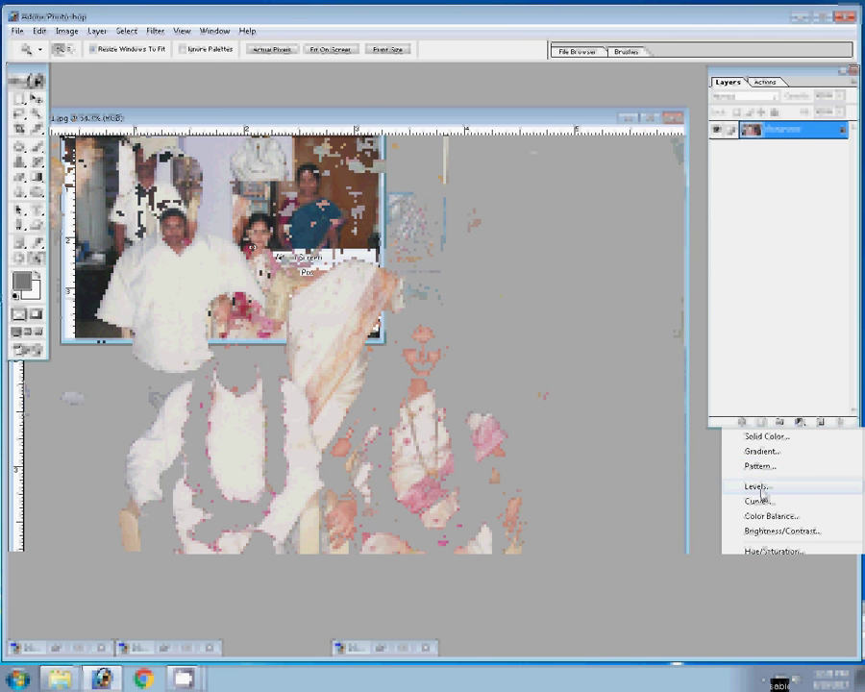
left_click(758, 487)
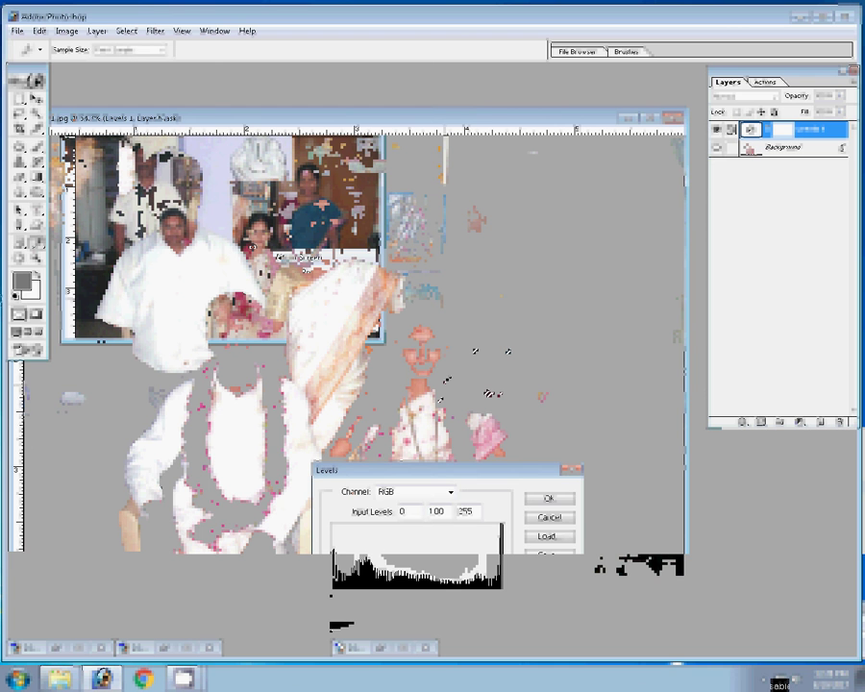
key("Tab")
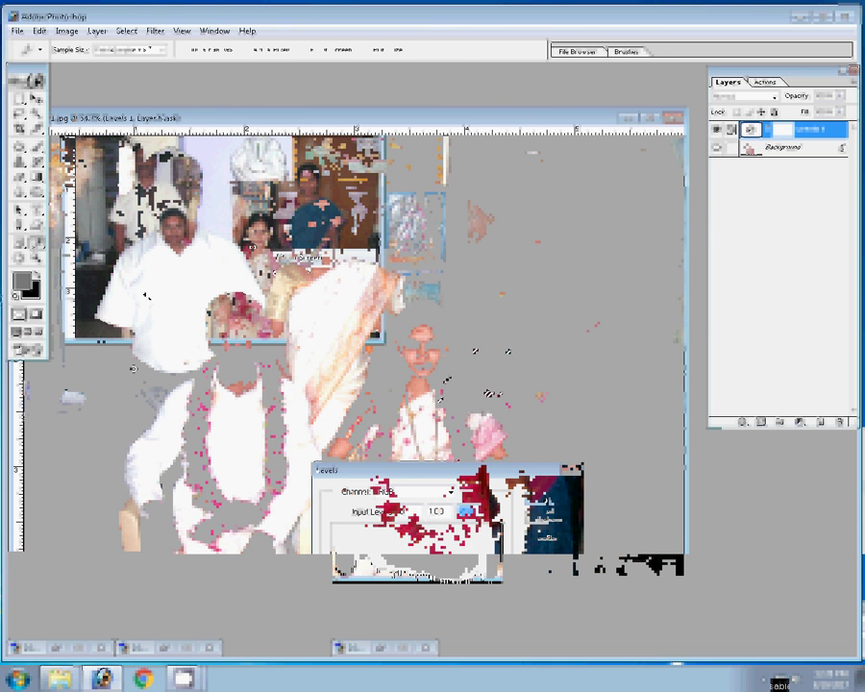
Zoom in close on the groom's face
left_click(140, 321, "ctrl")
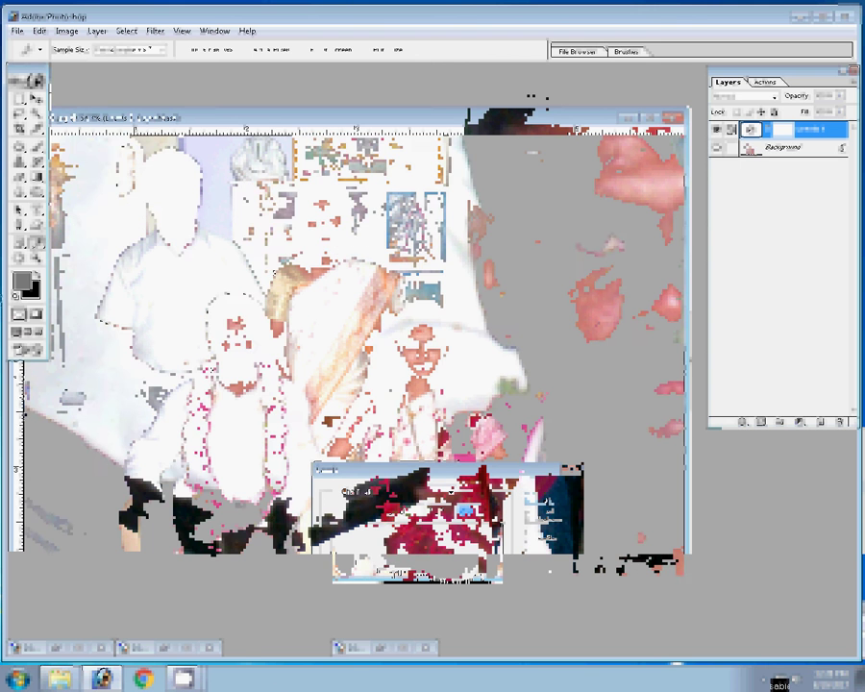
left_click(140, 321, "ctrl")
left_click(94, 31)
Flatten the image and patch the brown stain on the groom's shirt
left_click(133, 452)
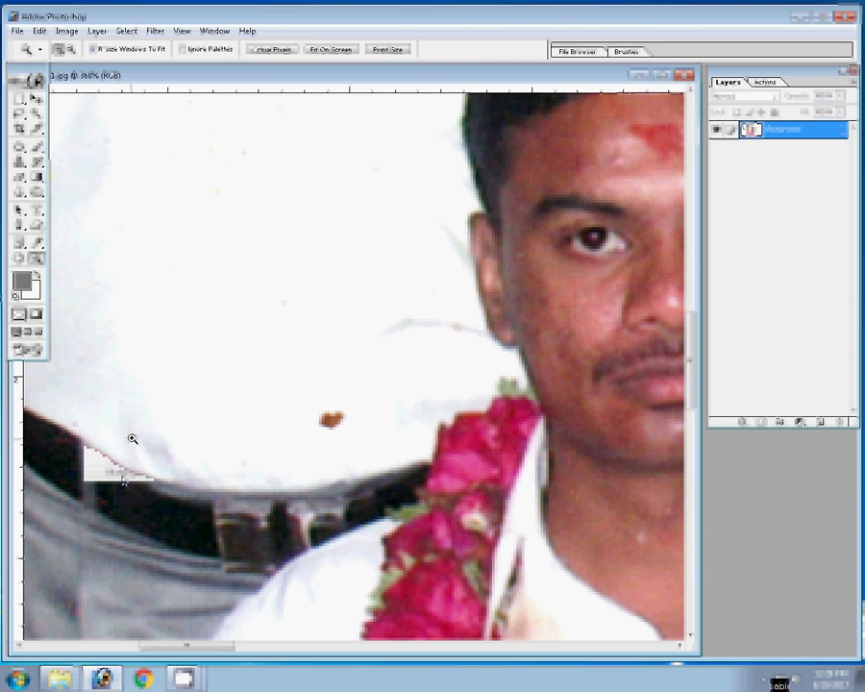
left_click(21, 147)
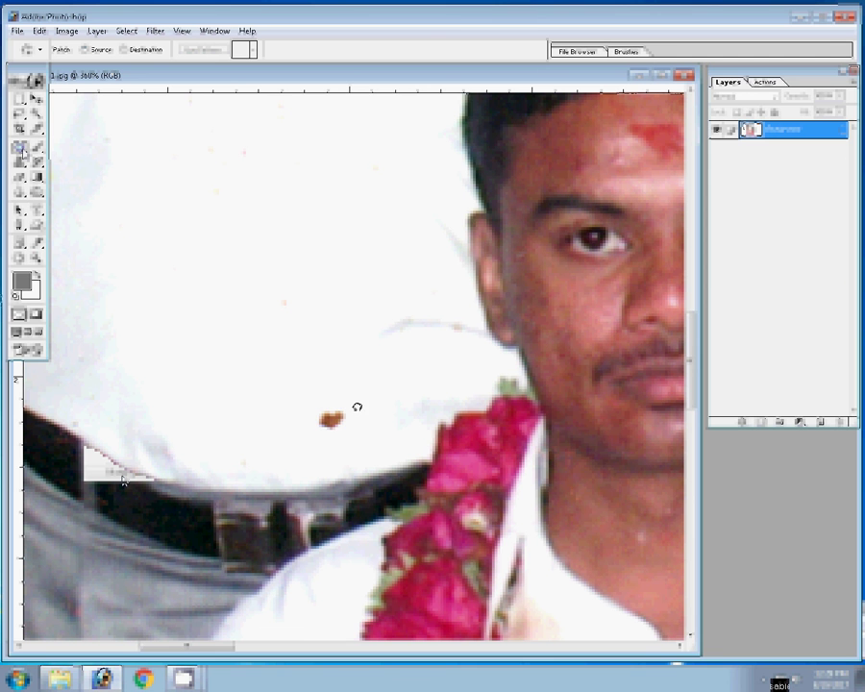
left_click_drag(355, 403, 344, 400)
Clone clean shirt texture over the grey crease with the Clone Stamp
left_click(19, 161)
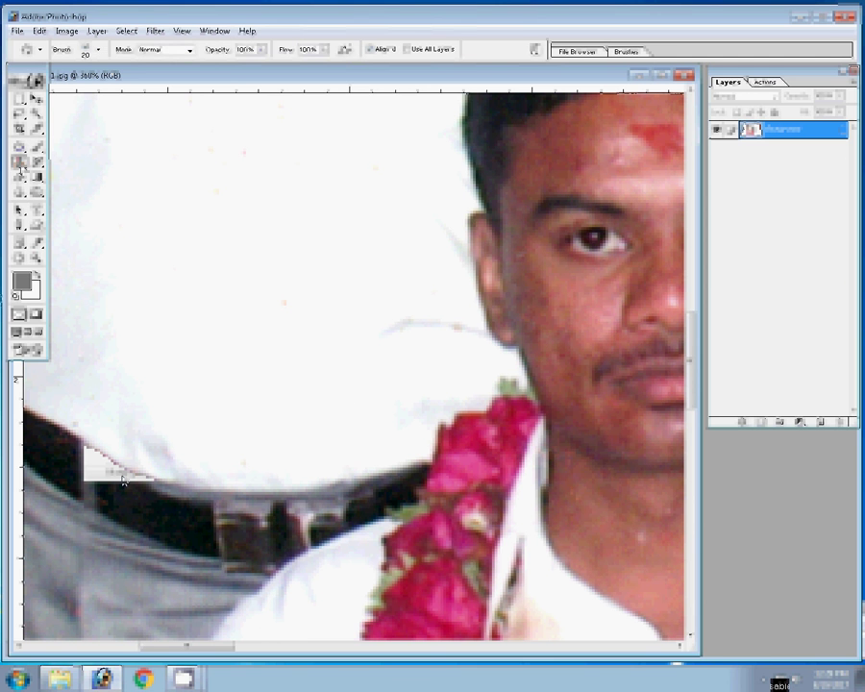
left_click(359, 312, "alt")
left_click_drag(381, 324, 422, 327)
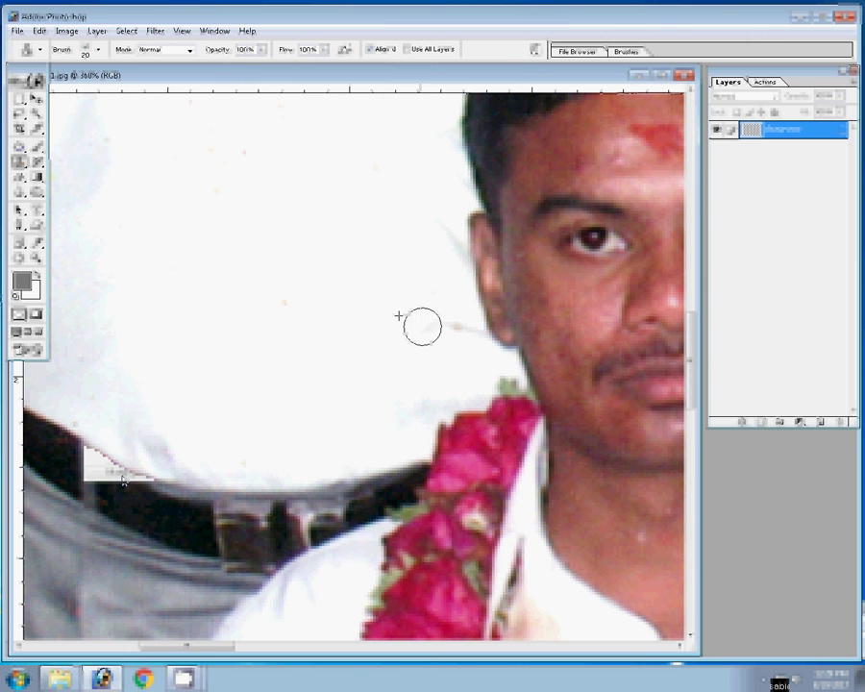
left_click(283, 227)
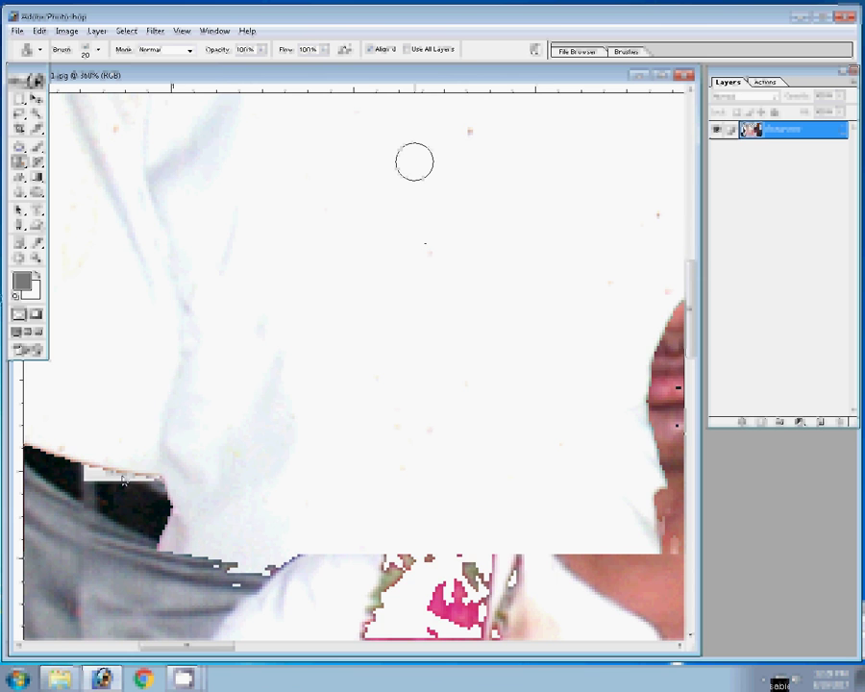
left_click_drag(415, 162, 361, 358)
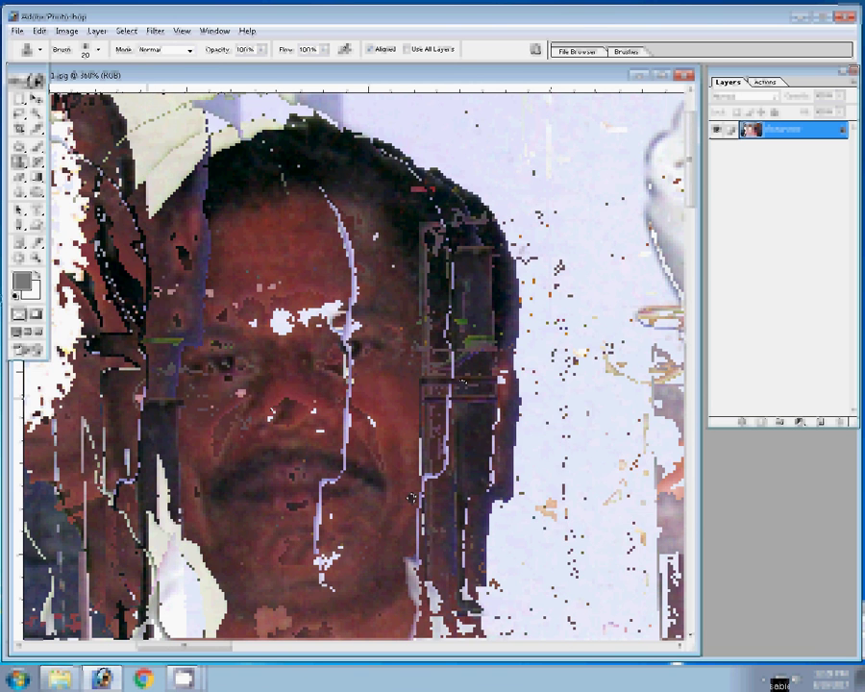
Set the Blur tool strength to 50%
key("r")
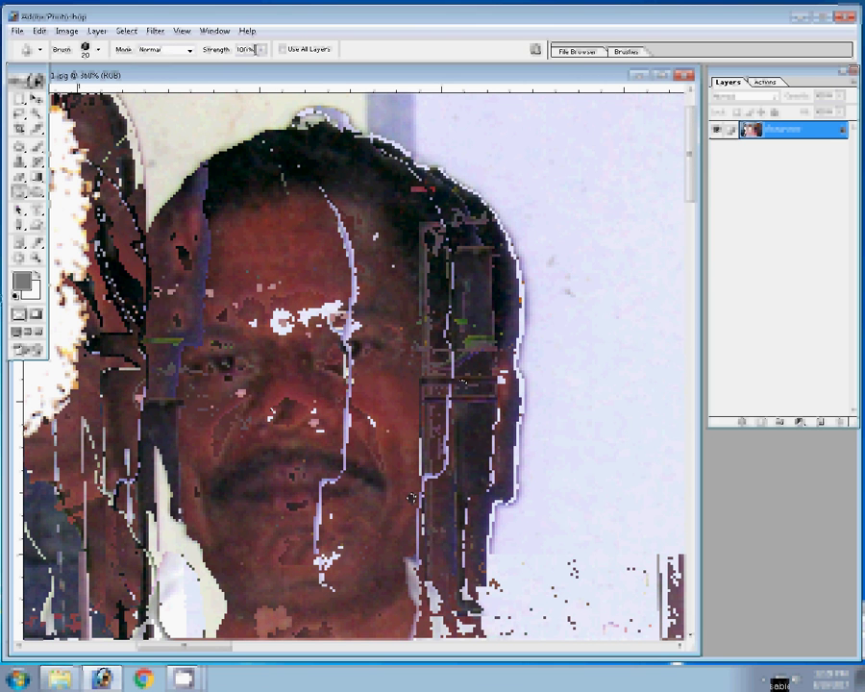
double_click(246, 49)
type("50")
key("Return")
Step back through the edit history to undo recent retouching
key("ctrl+alt+z")
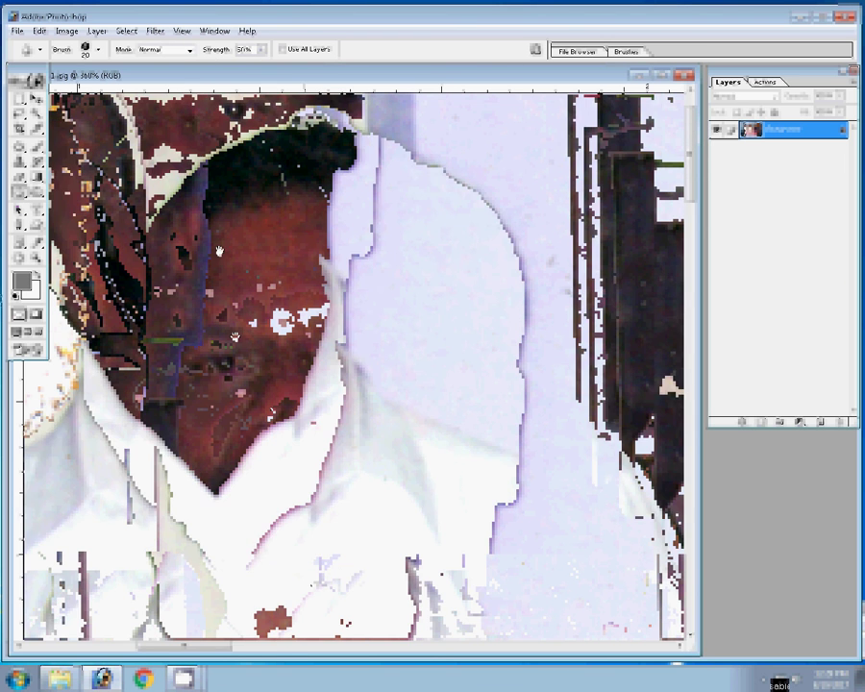
key("ctrl+alt+z")
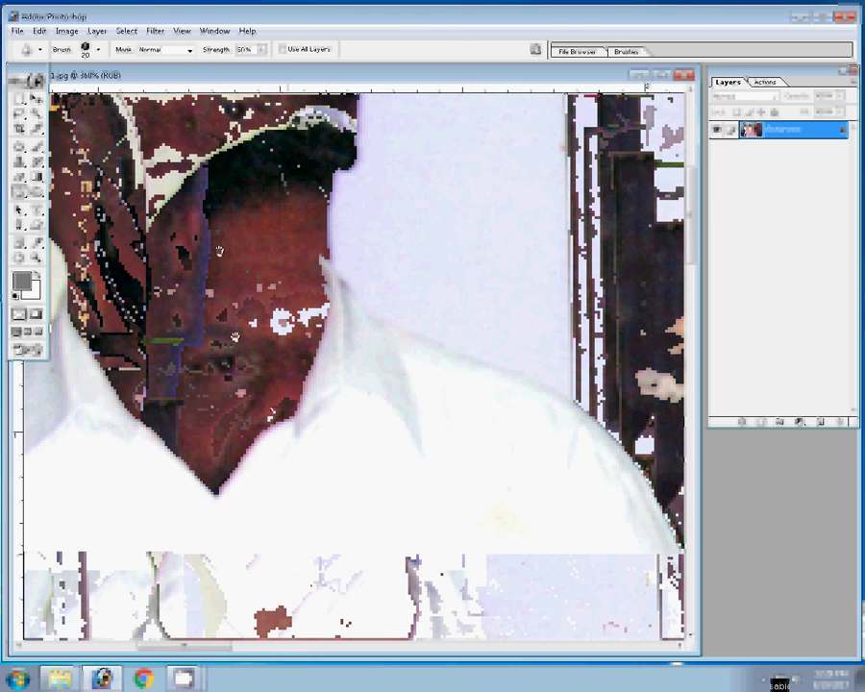
key("ctrl+alt+z")
key("ctrl+alt+z")
key("ctrl+alt+z")
key("ctrl+alt+z")
key("ctrl+alt+z")
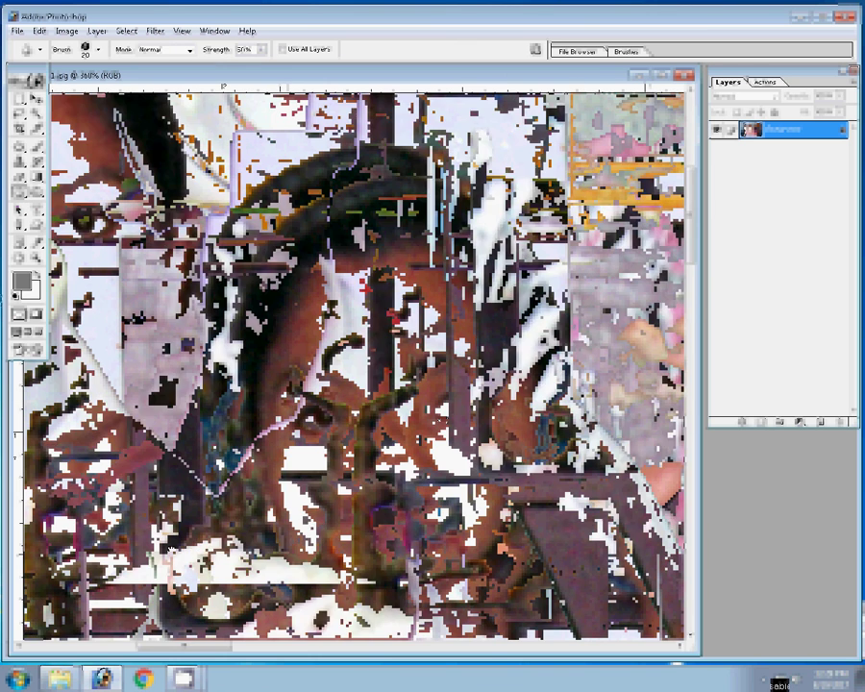
key("ctrl+alt+z")
key("ctrl+alt+z")
key("ctrl+alt+z")
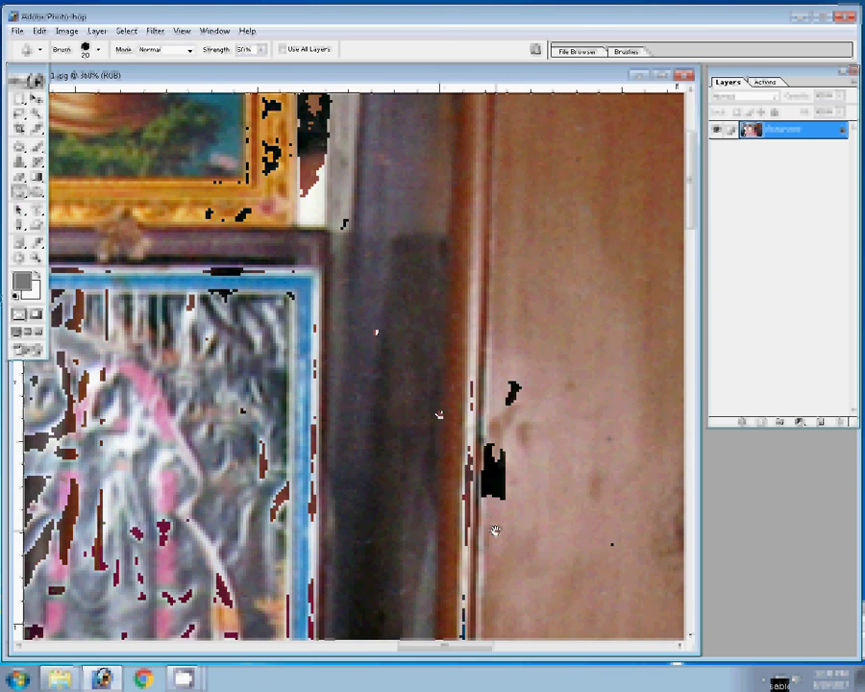
key("ctrl+alt+z")
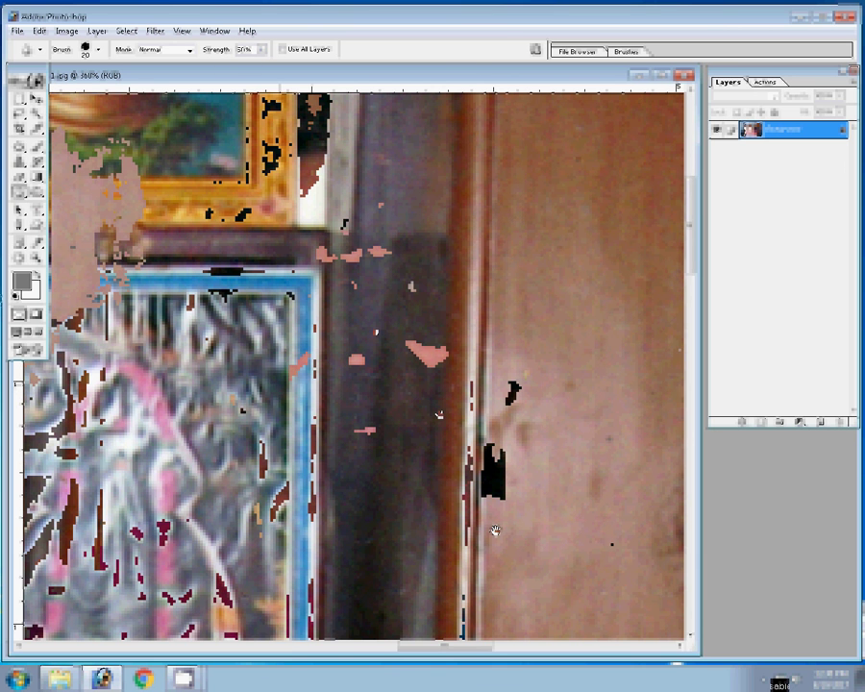
key("ctrl+alt+z")
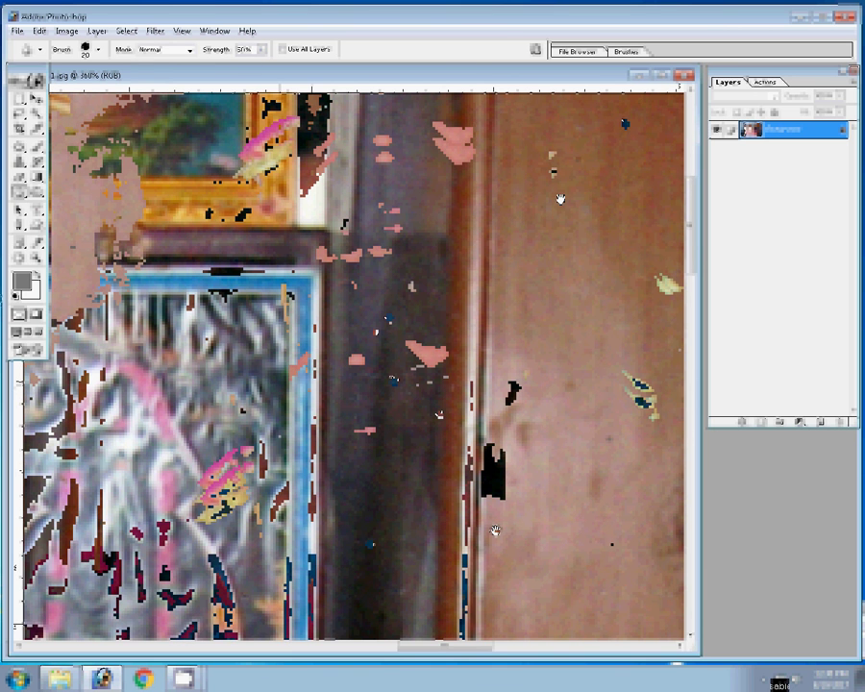
key("z")
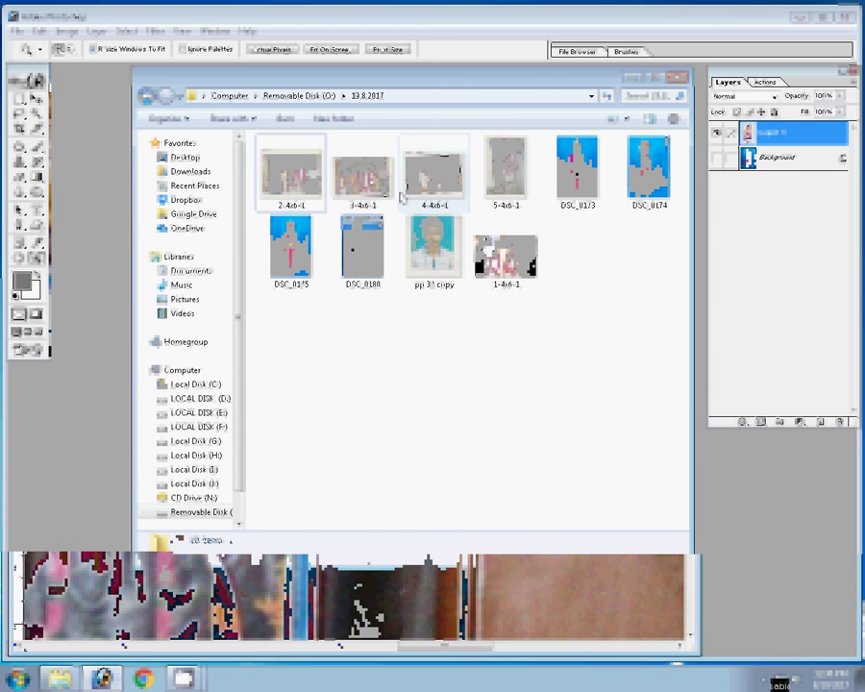
Open photo 3-4x6-1 from the 13.8.2017 folder in Photoshop
left_click(364, 173)
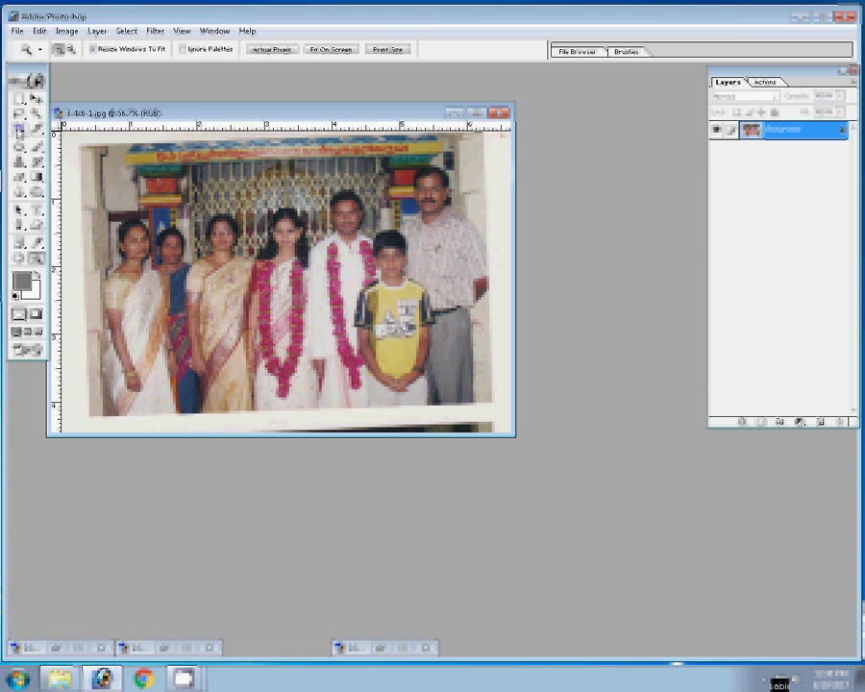
left_click(19, 129)
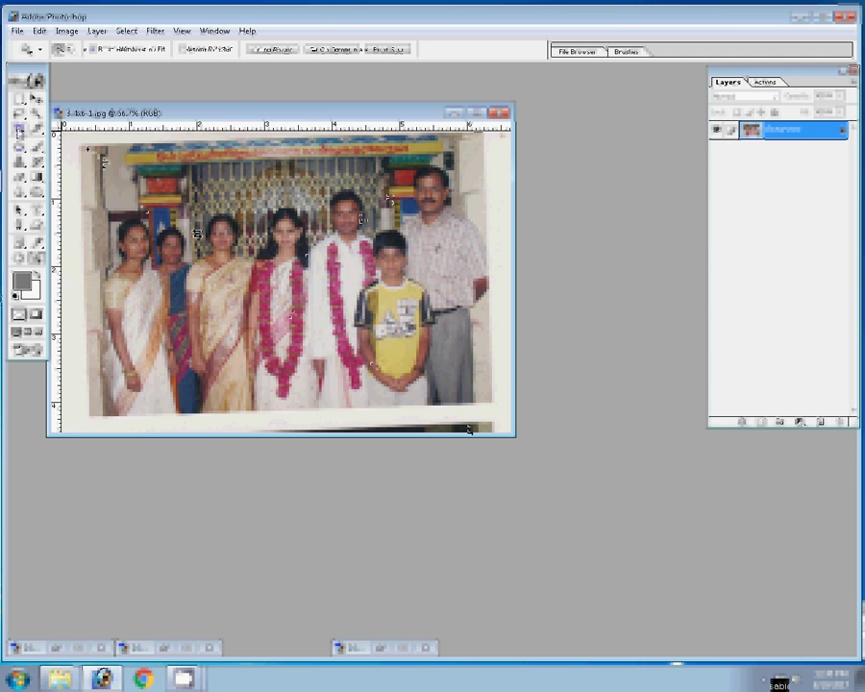
Crop the photo to 6 x 4 in inside its white border, then view it whole
left_click_drag(87, 149, 469, 429)
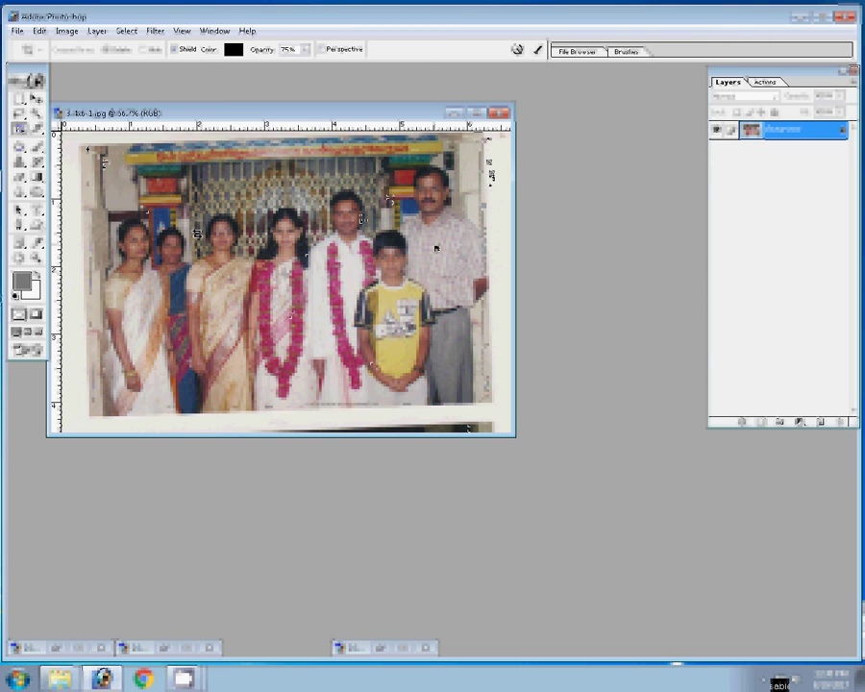
key("Return")
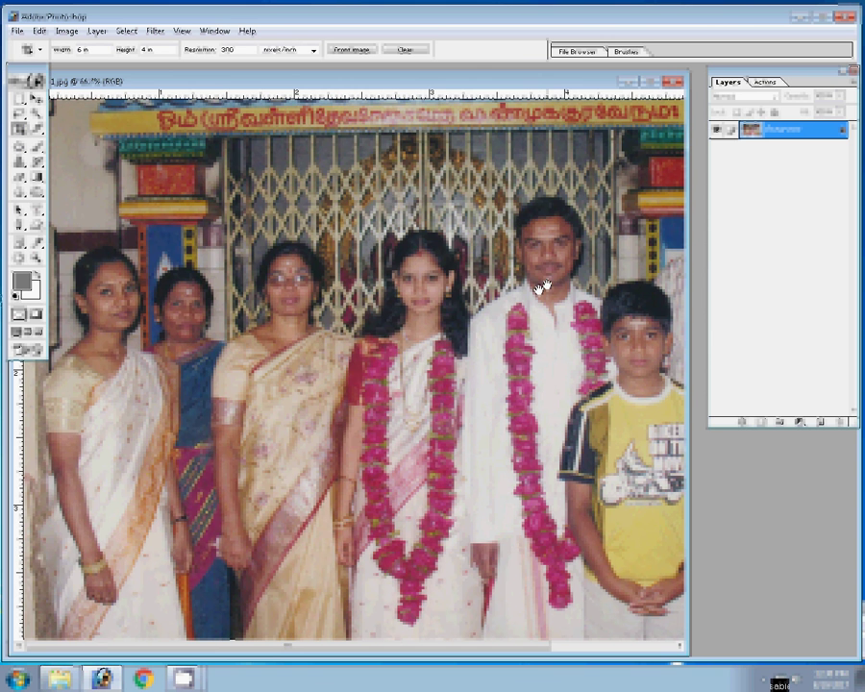
right_click(429, 376)
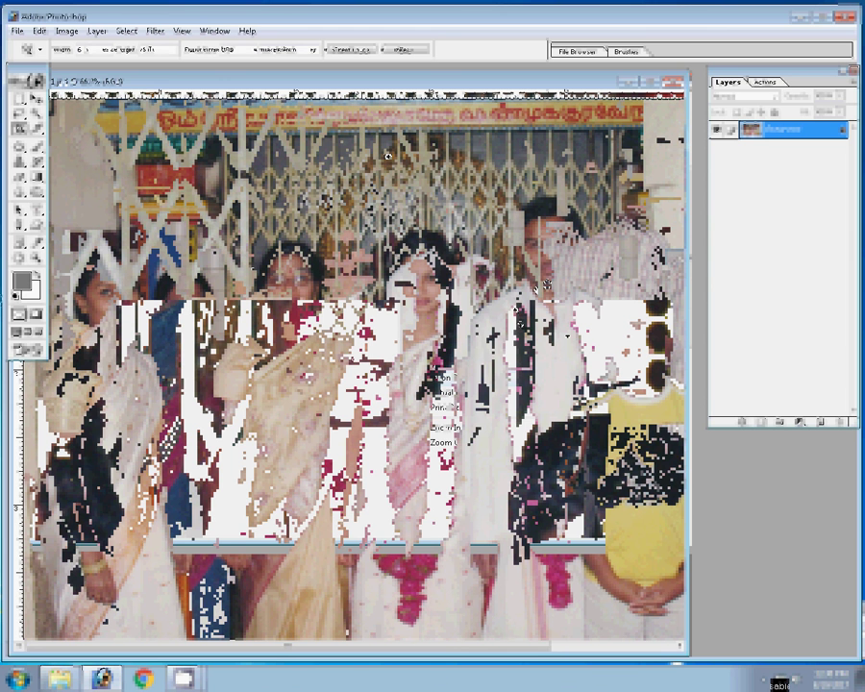
key("z")
left_click(413, 463)
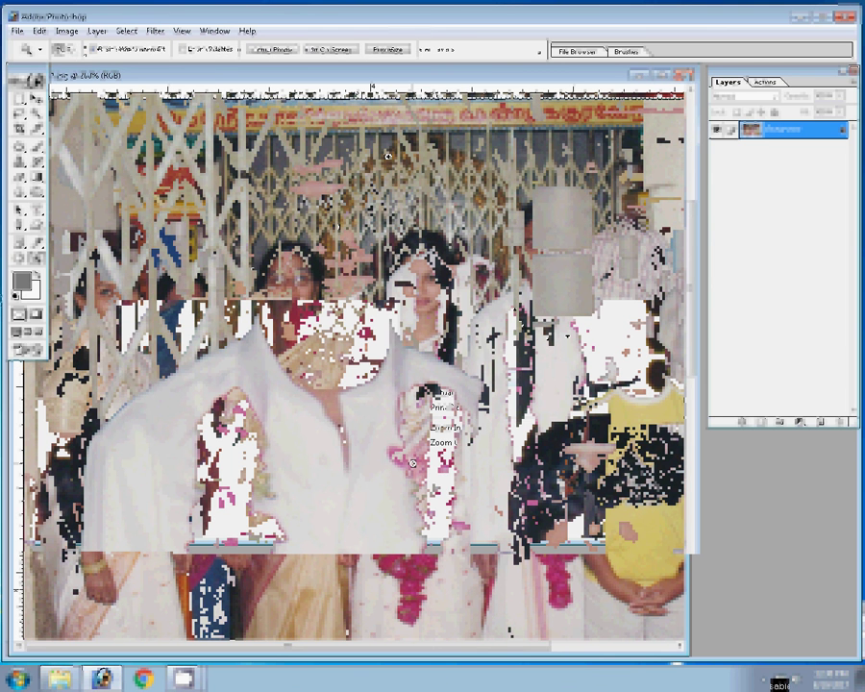
key("s")
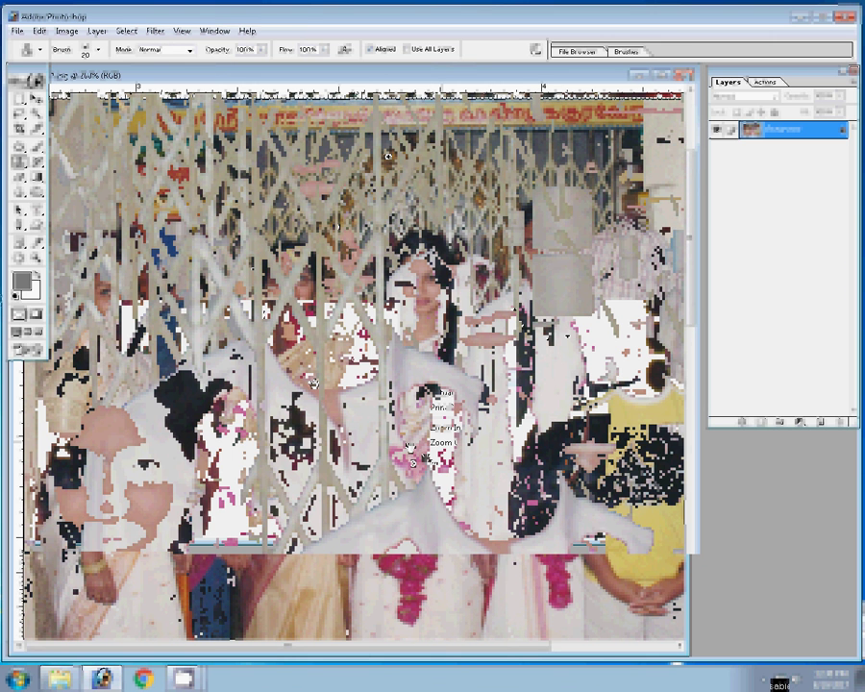
key("z")
left_click(423, 440)
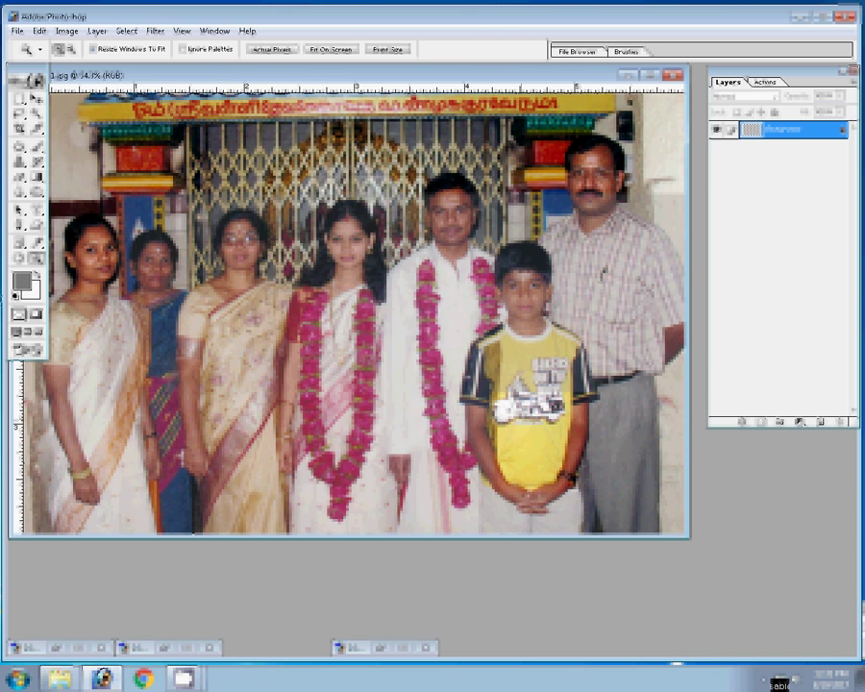
Show the Actions list and close the 3-4x6-1 photo
left_click(770, 84)
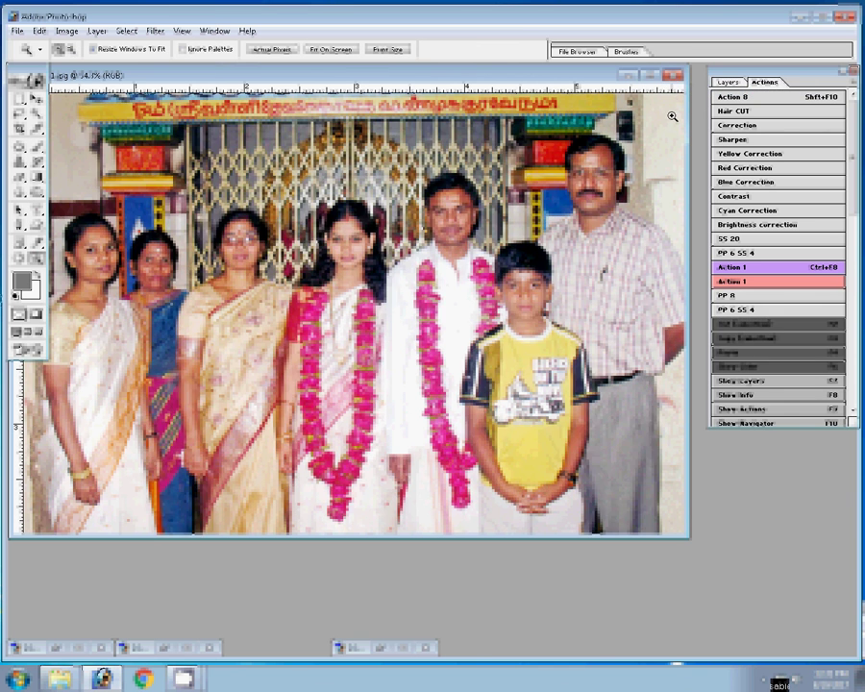
left_click(677, 75)
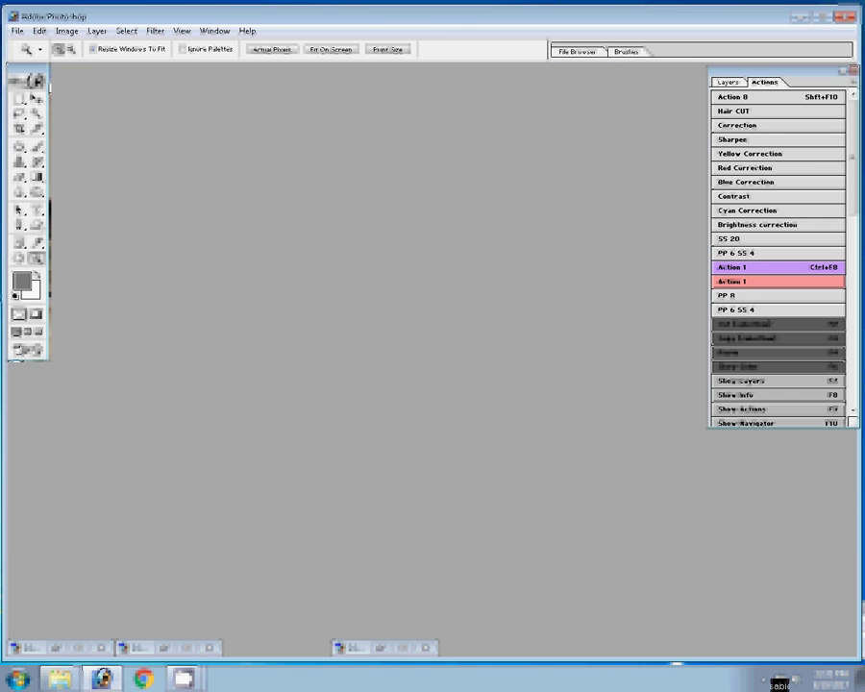